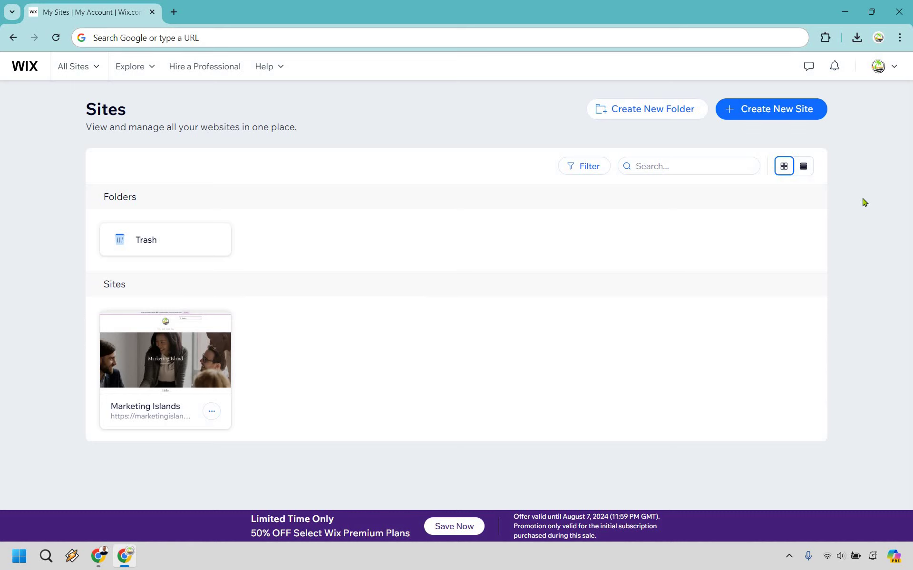
# Start creating a new Wix website from the sites area.
pyautogui.click(72, 66)
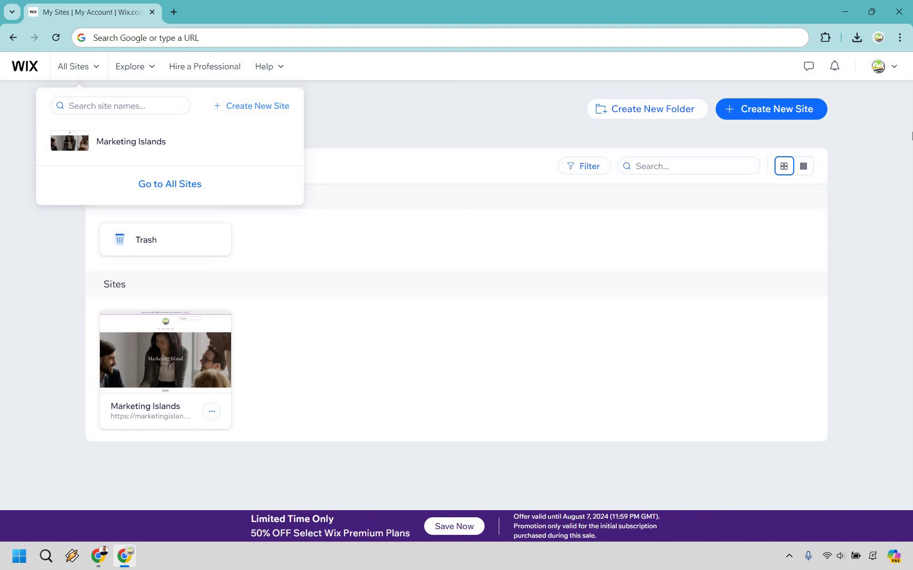
pyautogui.click(792, 112)
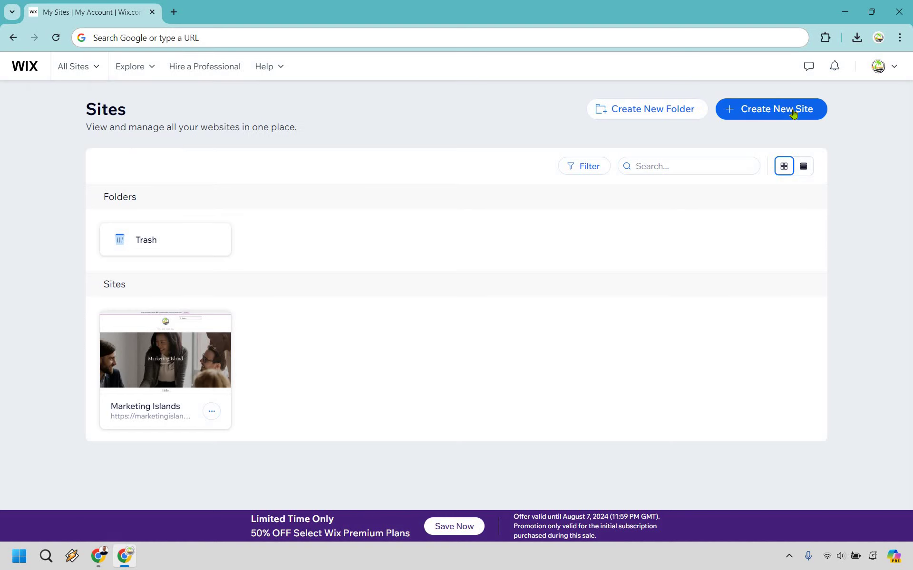
pyautogui.click(793, 112)
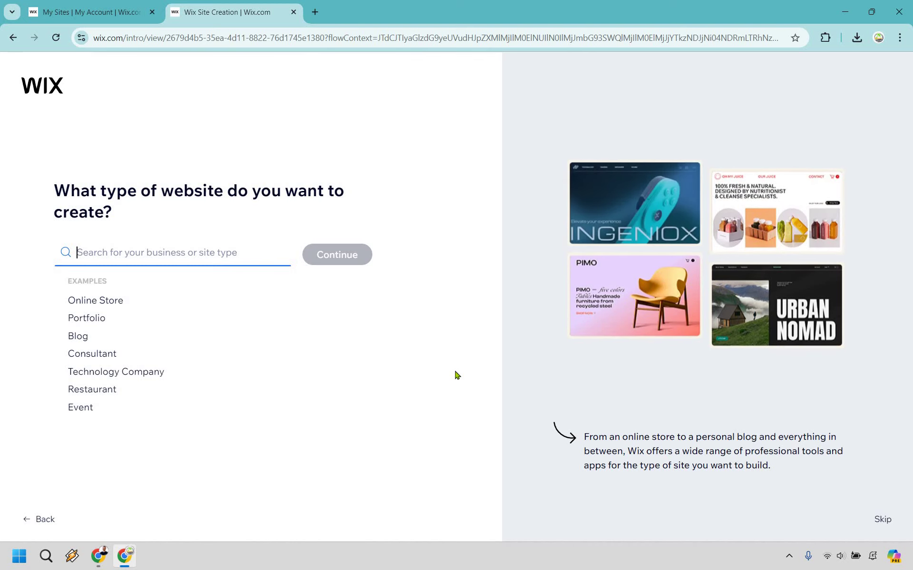
# Skip the site type and name the website 'Marketing Island Official'.
pyautogui.click(882, 521)
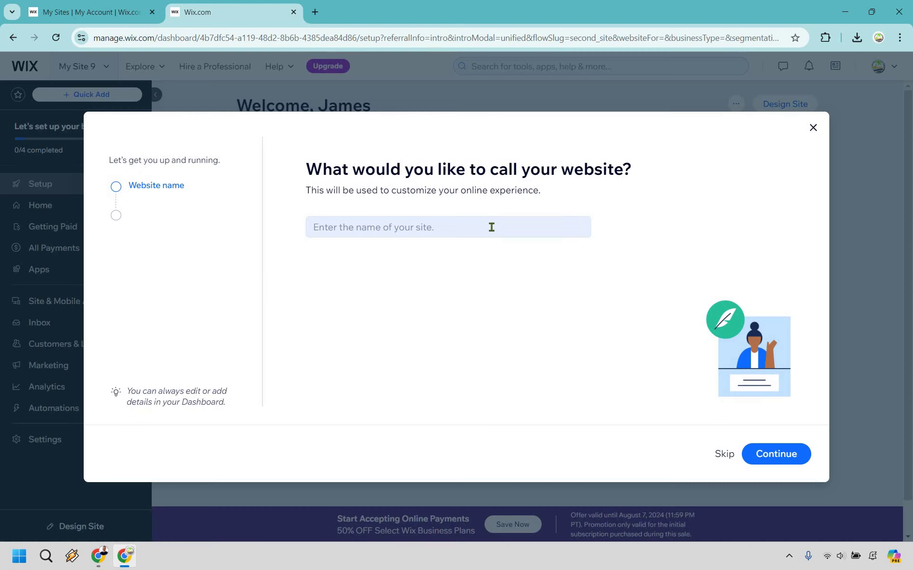
pyautogui.write('Mar')
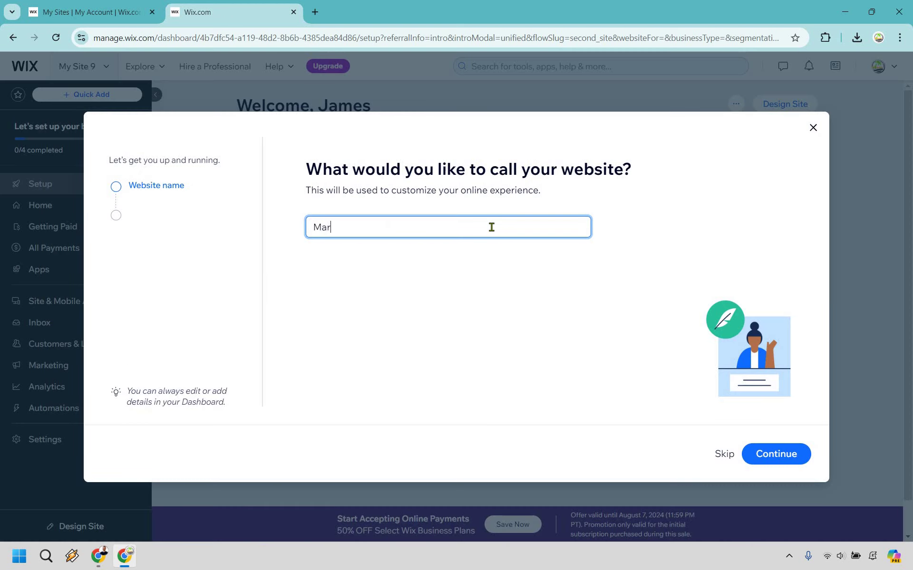
pyautogui.write('keting Island Official')
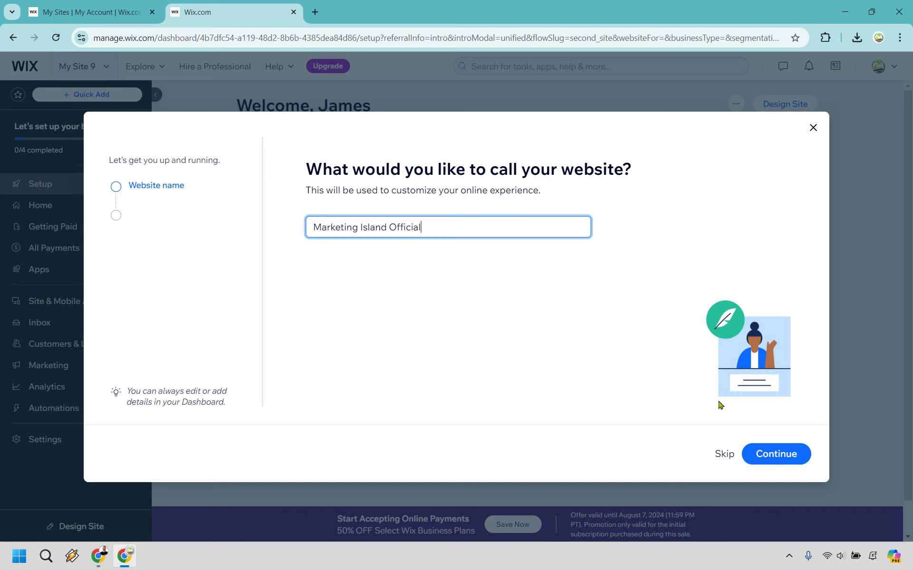
pyautogui.click(784, 455)
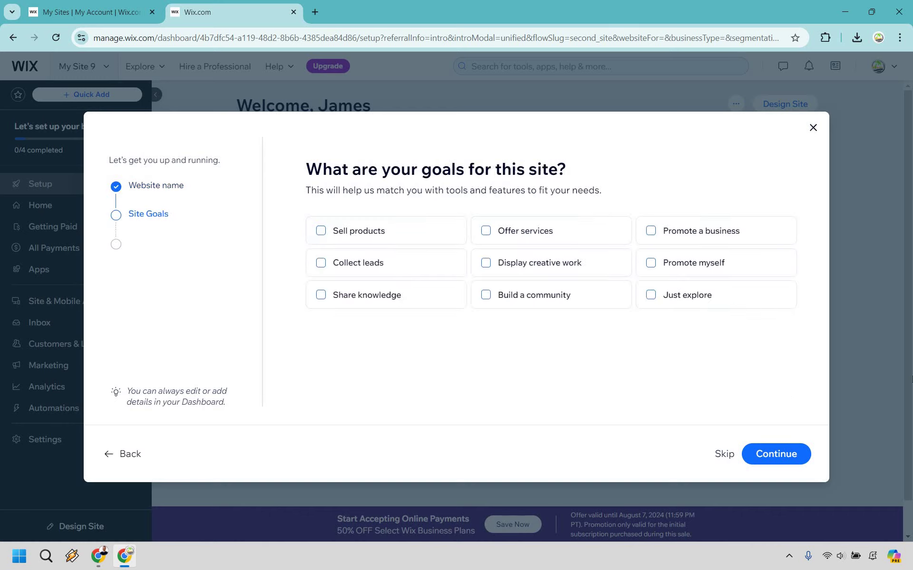
# Choose site goals including Sell products and Promote a business, then finish setup without apps.
pyautogui.click(702, 231)
pyautogui.click(357, 229)
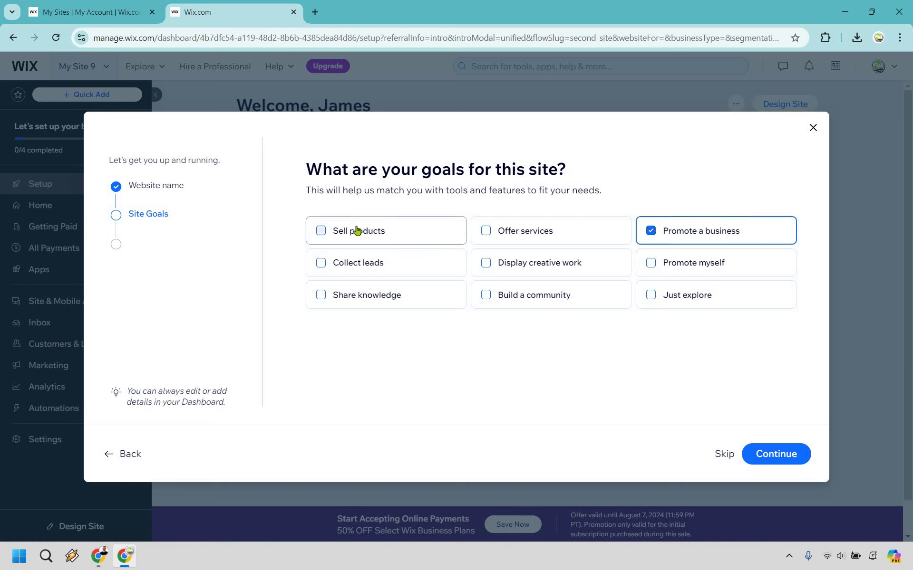
pyautogui.click(693, 277)
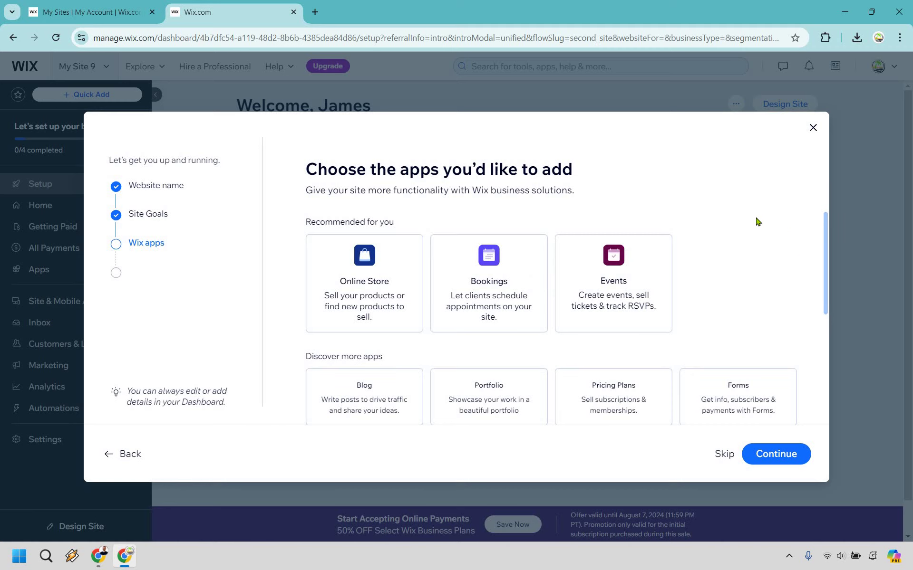
pyautogui.scroll(-1, 757, 222)
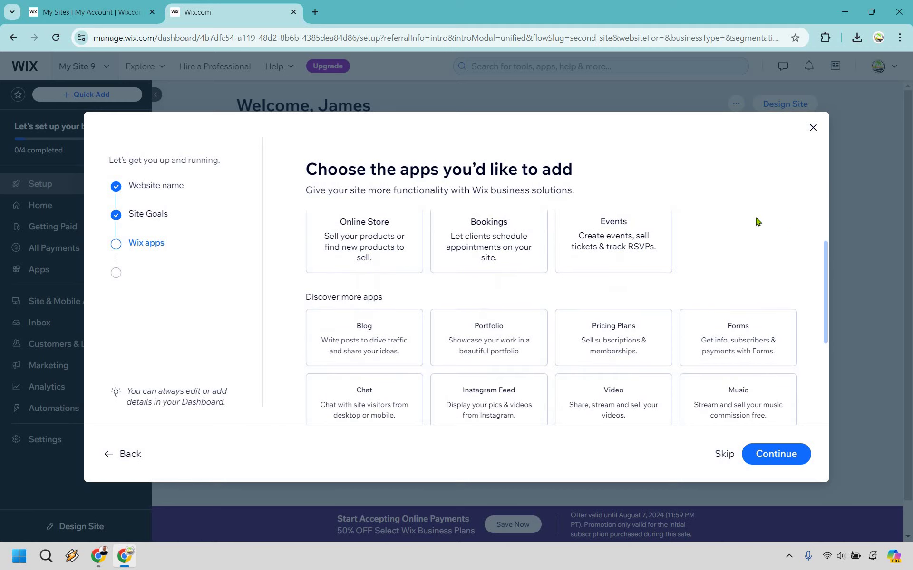
pyautogui.scroll(1, 757, 222)
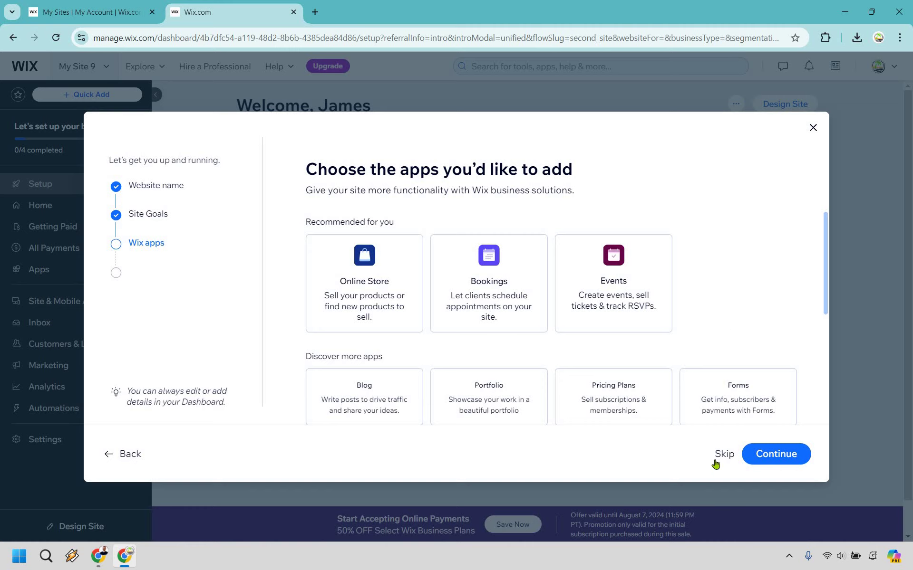
pyautogui.press('Return')
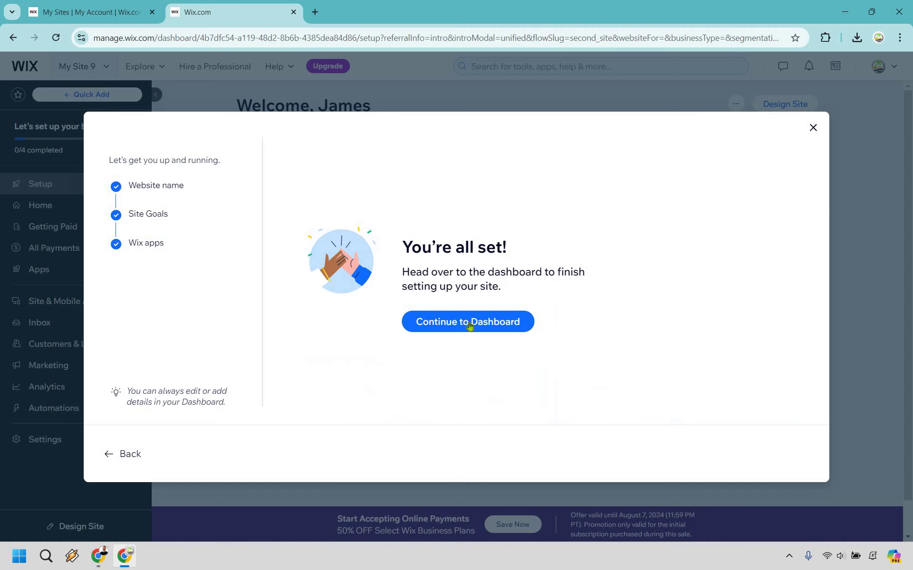
# Continue to the new site's dashboard and choose Design Site.
pyautogui.click(534, 328)
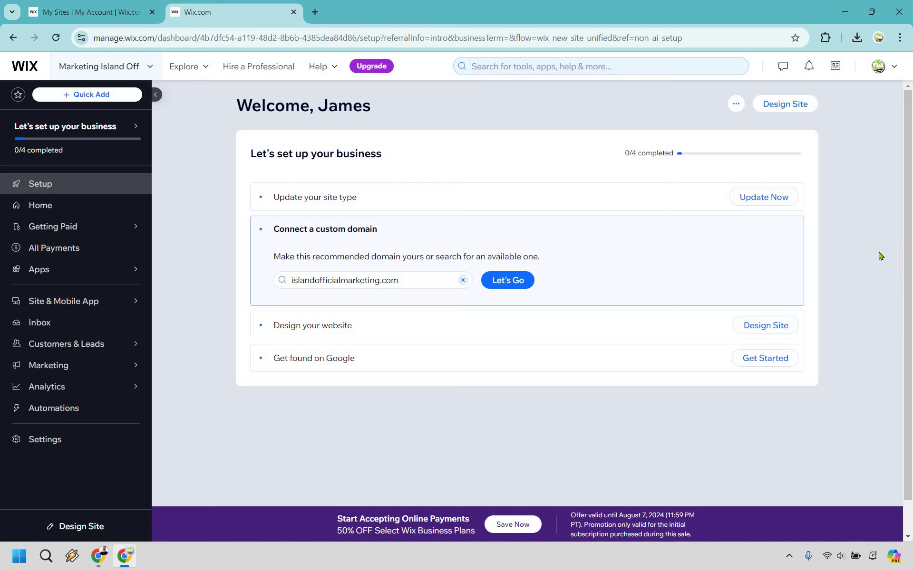
pyautogui.click(799, 109)
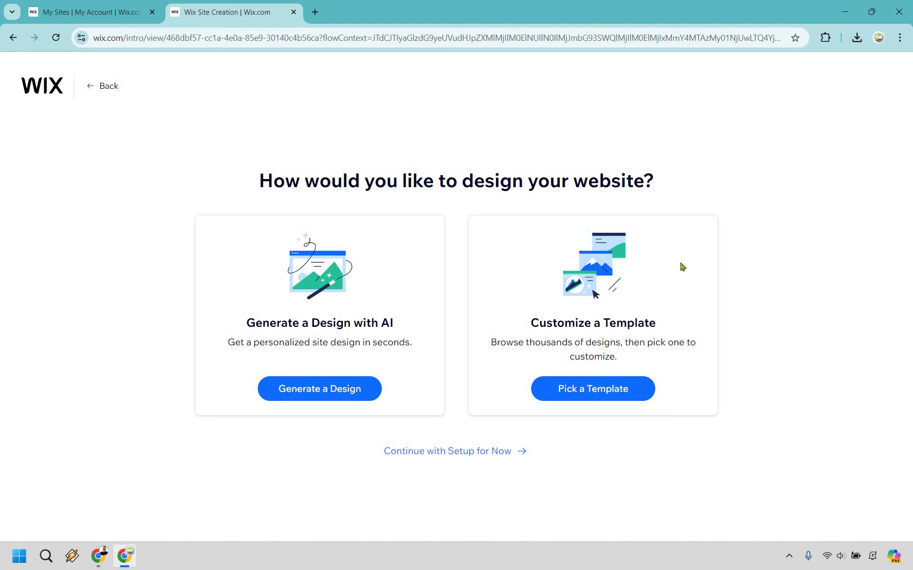
# Choose Customize a Template and browse the Business & Services, Store and Blog categories.
pyautogui.click(621, 393)
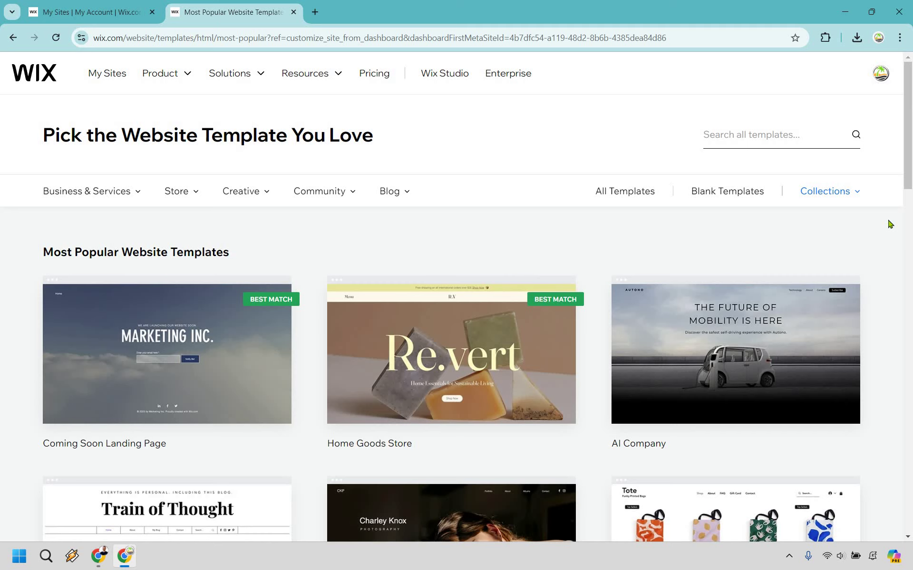
pyautogui.click(726, 137)
pyautogui.click(100, 195)
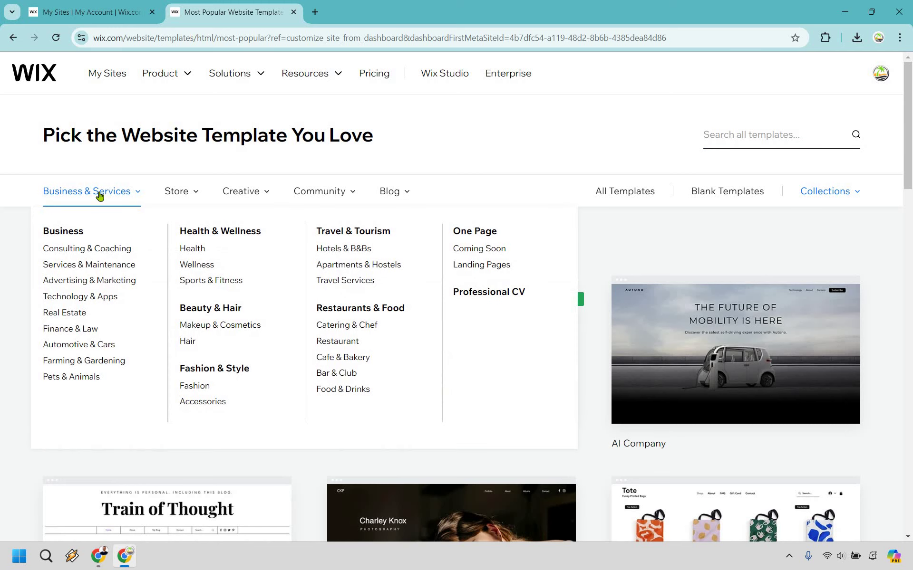
pyautogui.click(187, 194)
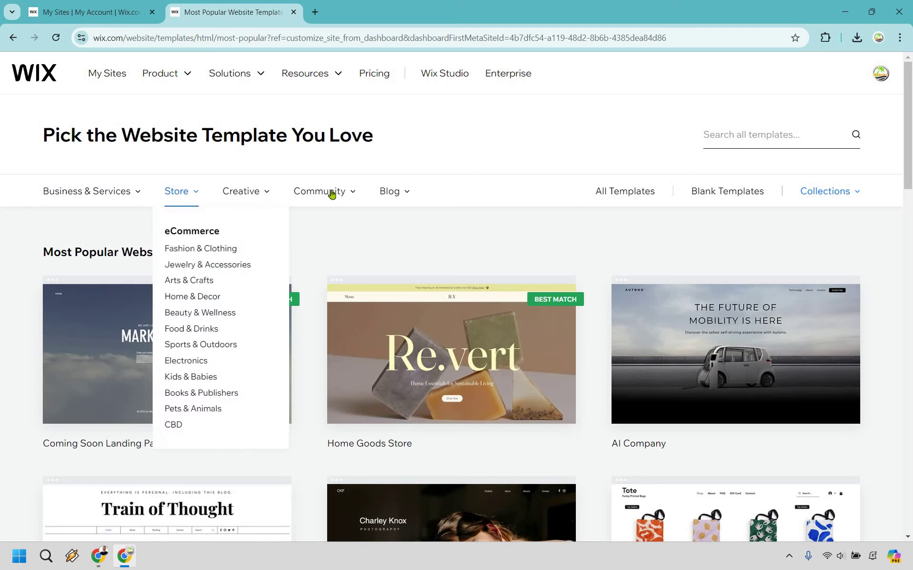
pyautogui.click(389, 191)
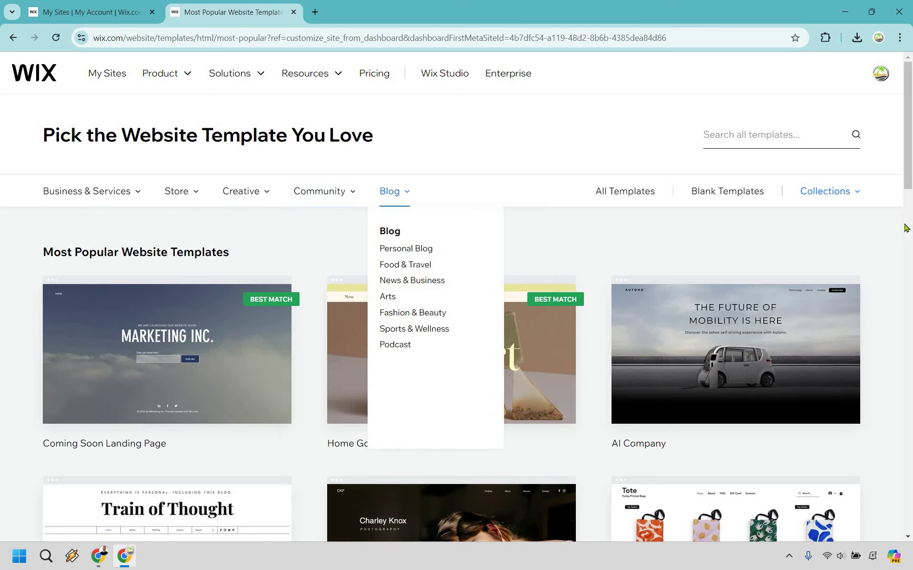
# Scroll the template gallery down to the Psychotherapist template.
pyautogui.scroll(-10, 900, 228)
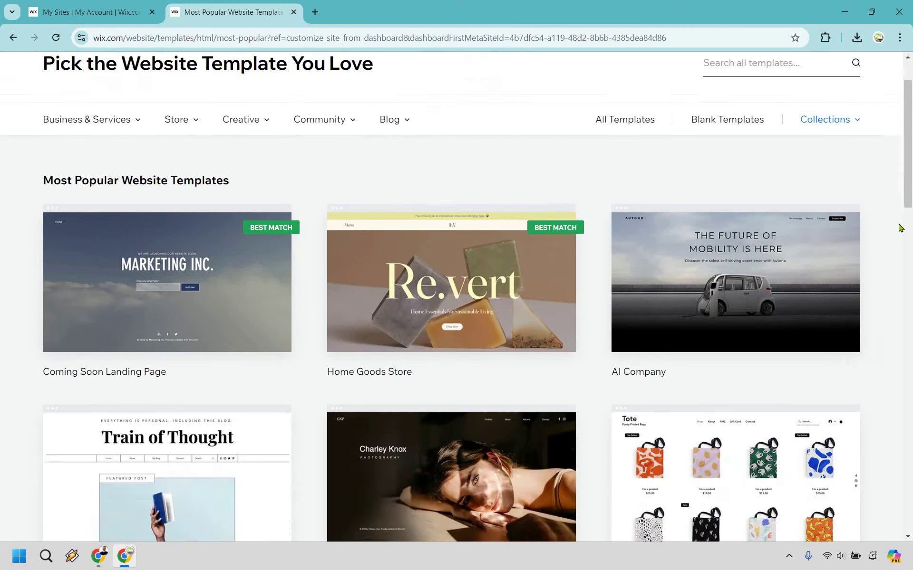
pyautogui.scroll(-5, 612, 295)
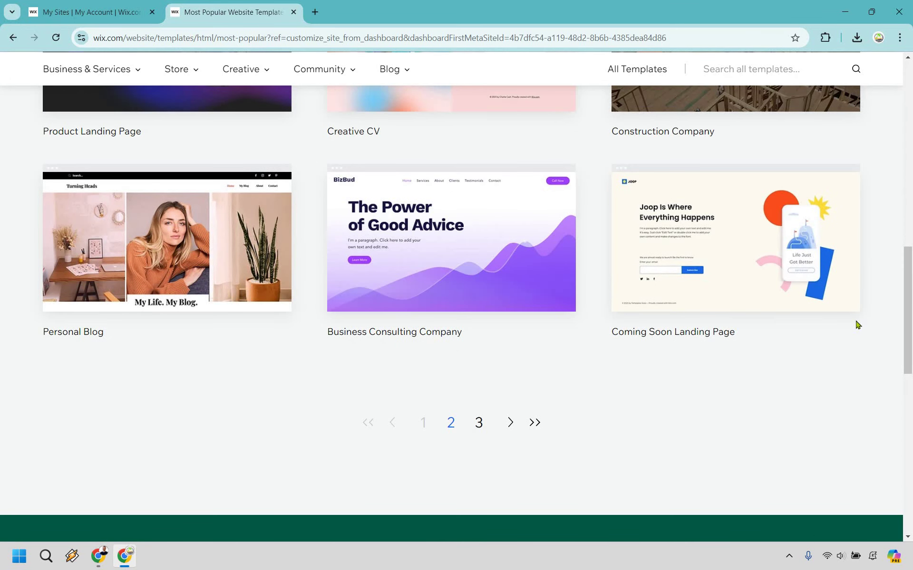
pyautogui.scroll(-7, 898, 215)
pyautogui.scroll(-8, 897, 215)
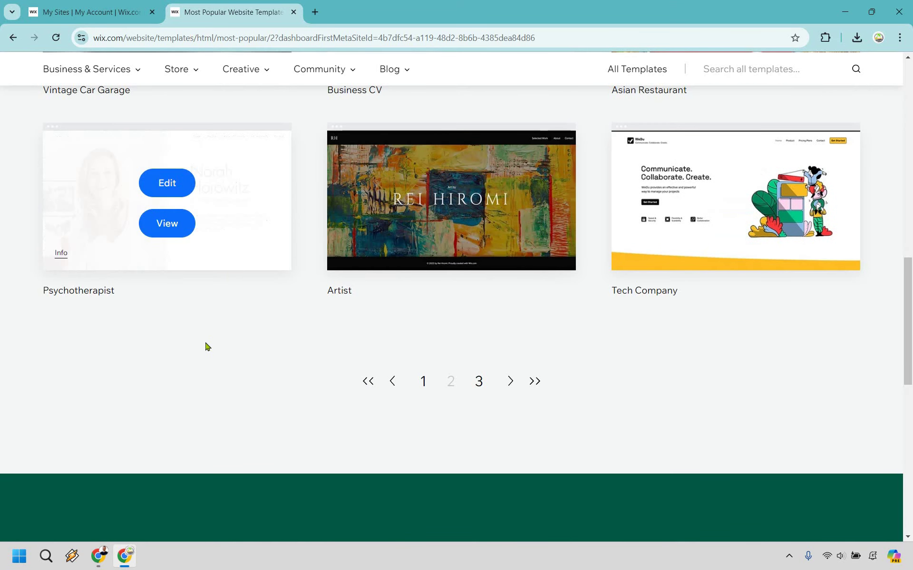
pyautogui.moveTo(229, 233)
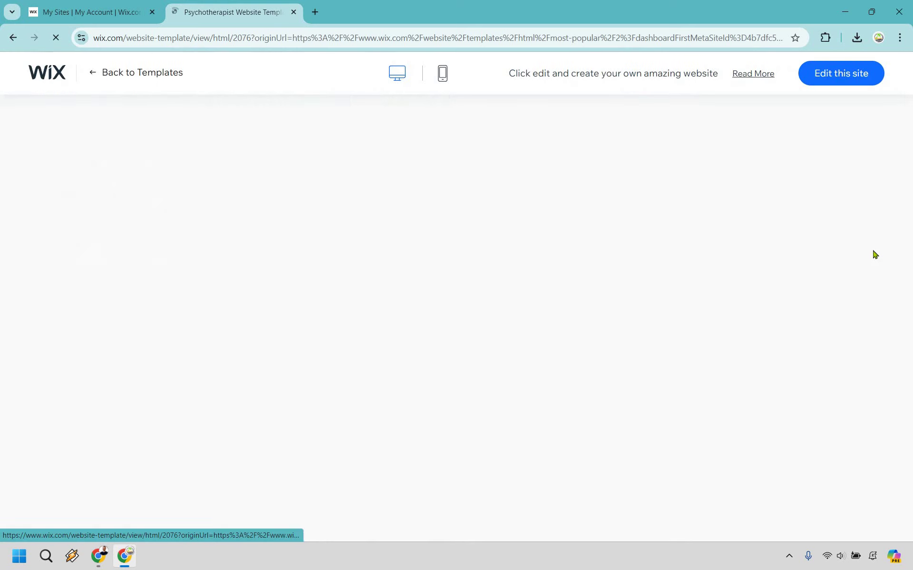
# Scroll through the Psychotherapist template preview and return to the template gallery.
pyautogui.scroll(-7, 859, 235)
pyautogui.scroll(-15, 858, 234)
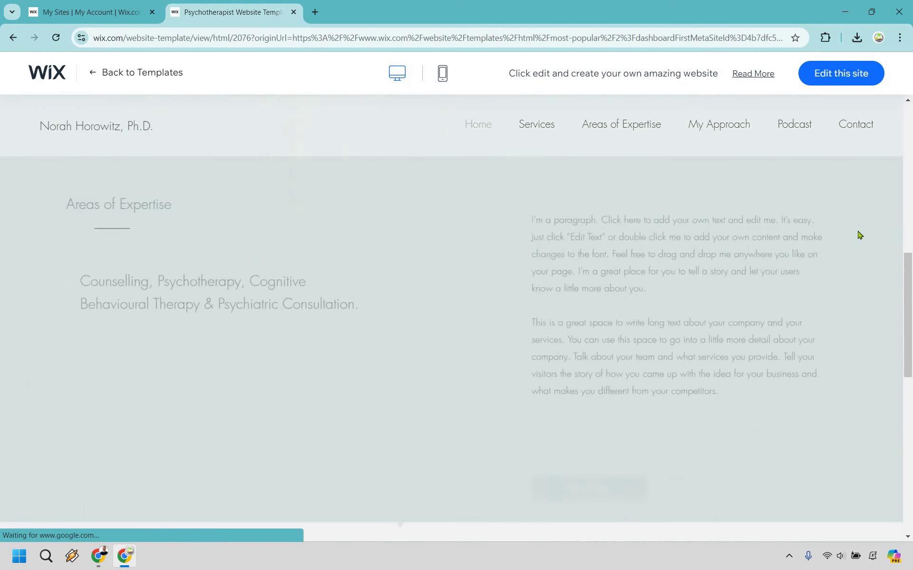
pyautogui.scroll(20, 853, 260)
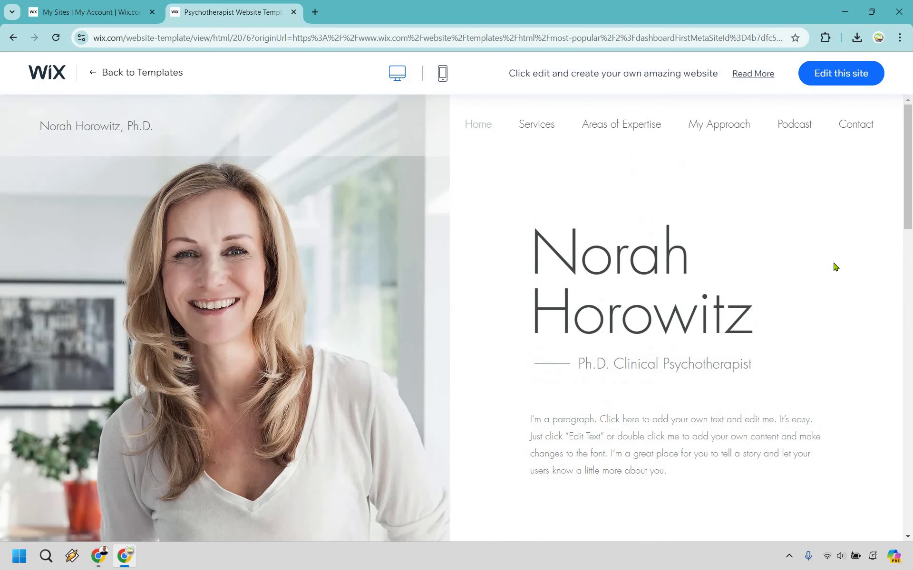
pyautogui.click(143, 79)
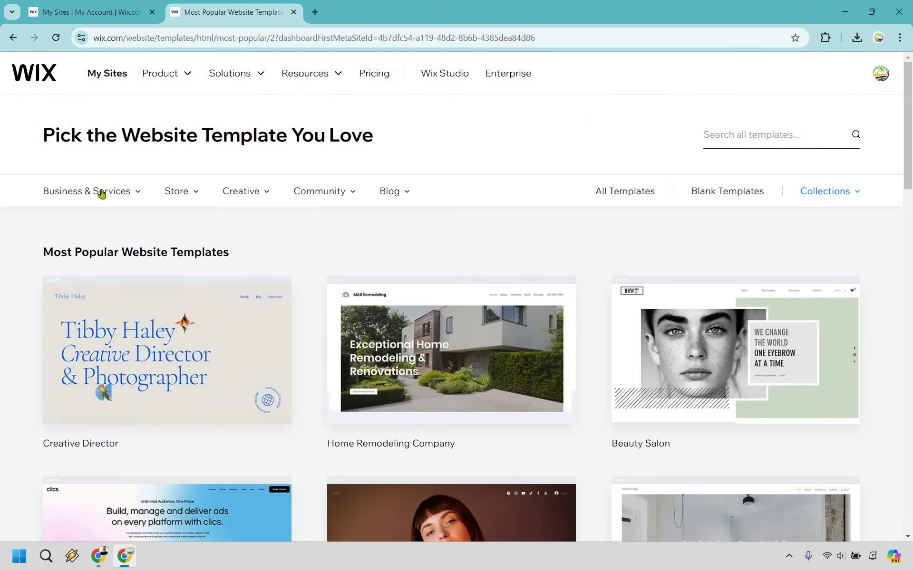
# Filter to Advertising & Marketing templates and preview the PLANNING Marketing Agency template on page 2.
pyautogui.moveTo(100, 194)
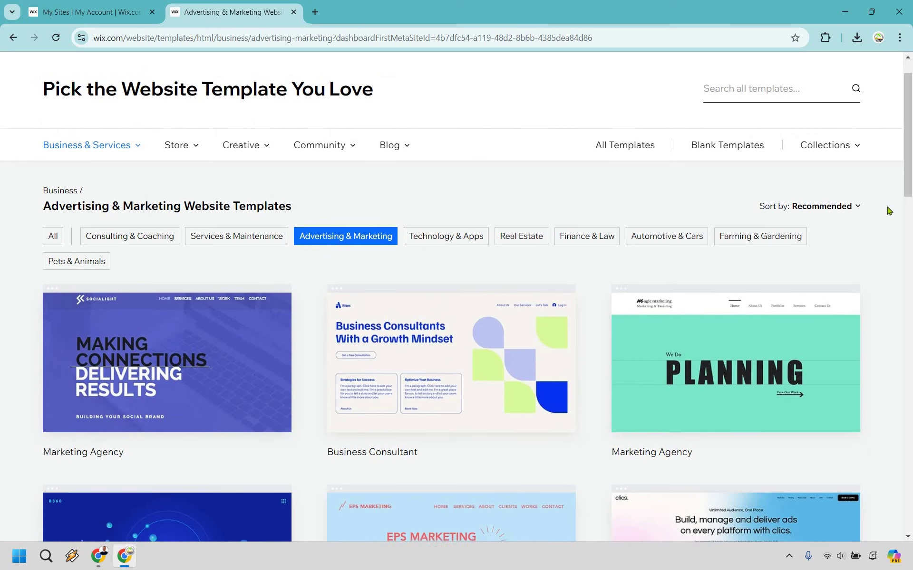
pyautogui.scroll(-4, 888, 212)
pyautogui.scroll(-6, 889, 211)
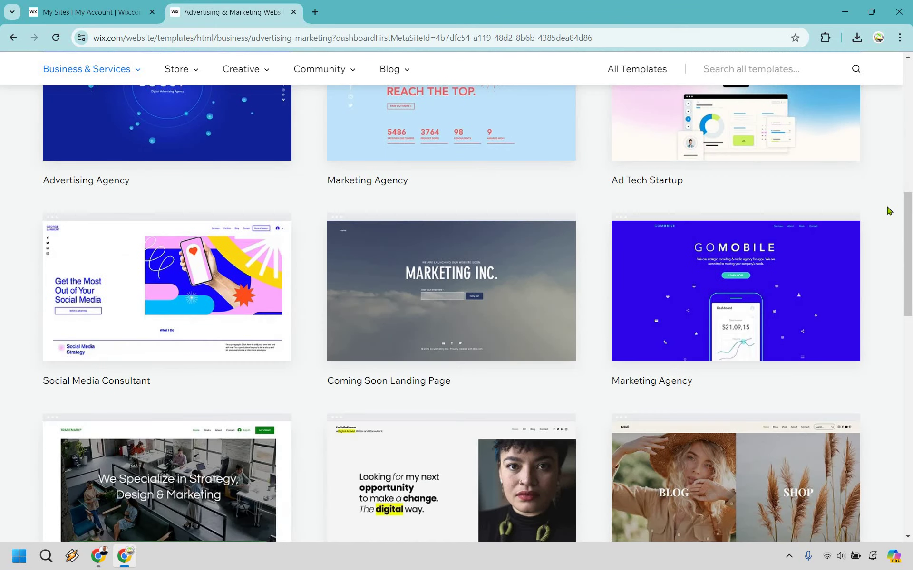
pyautogui.scroll(-5, 889, 211)
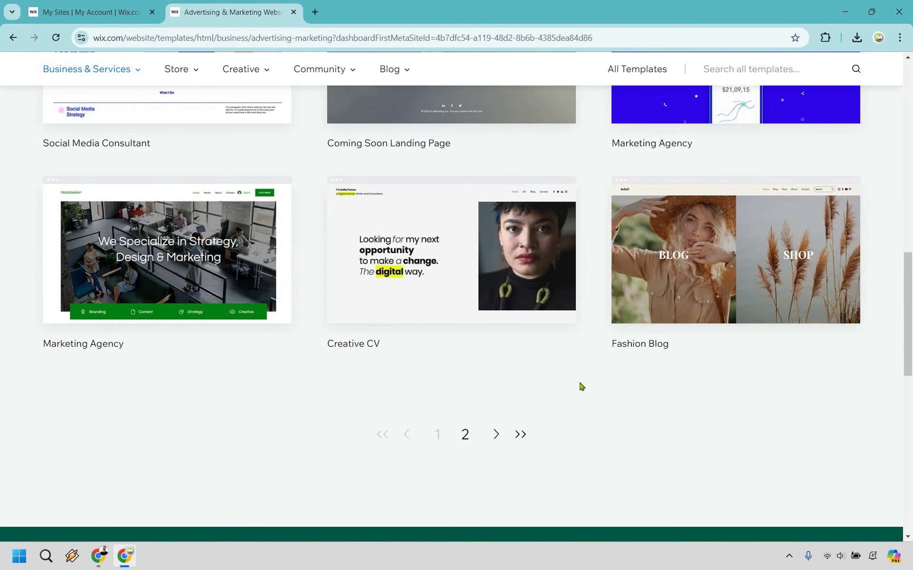
pyautogui.click(466, 434)
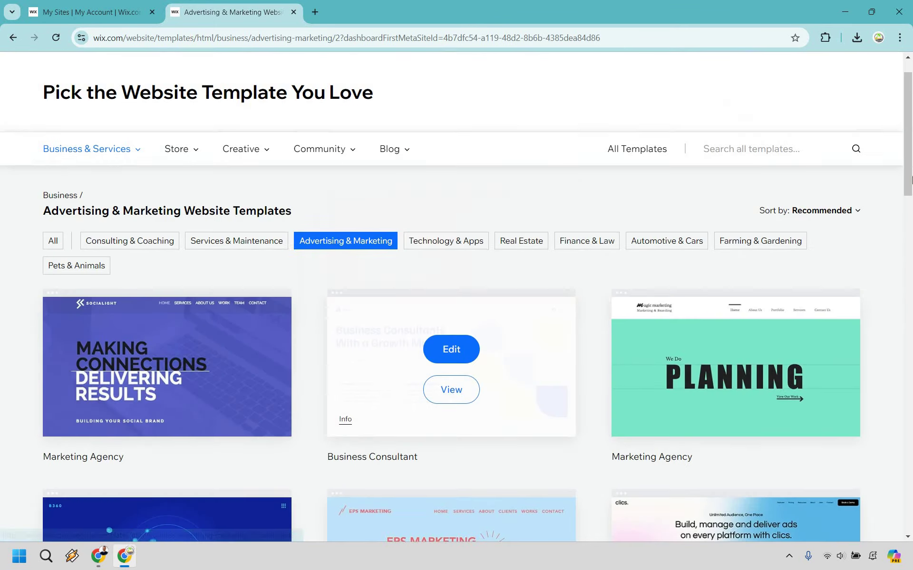
pyautogui.scroll(-4, 686, 240)
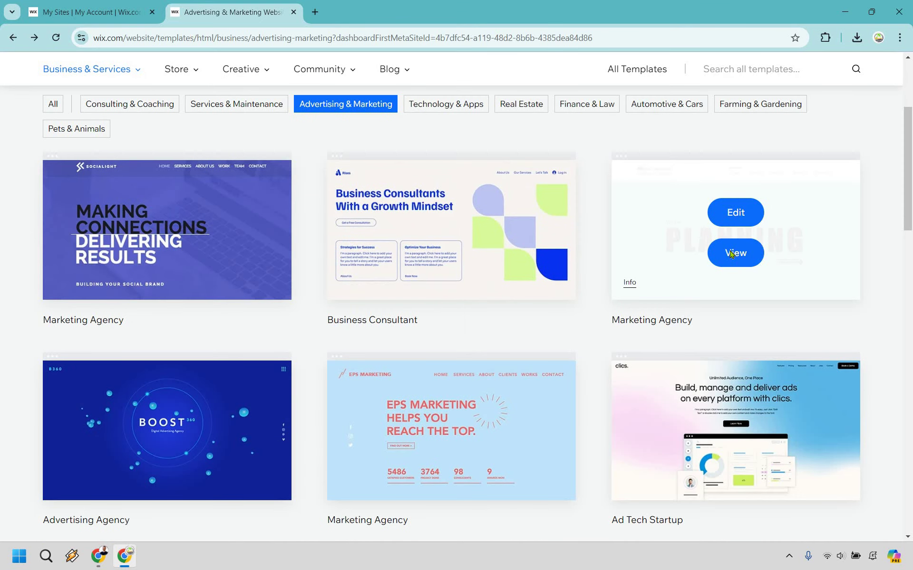
pyautogui.click(738, 253)
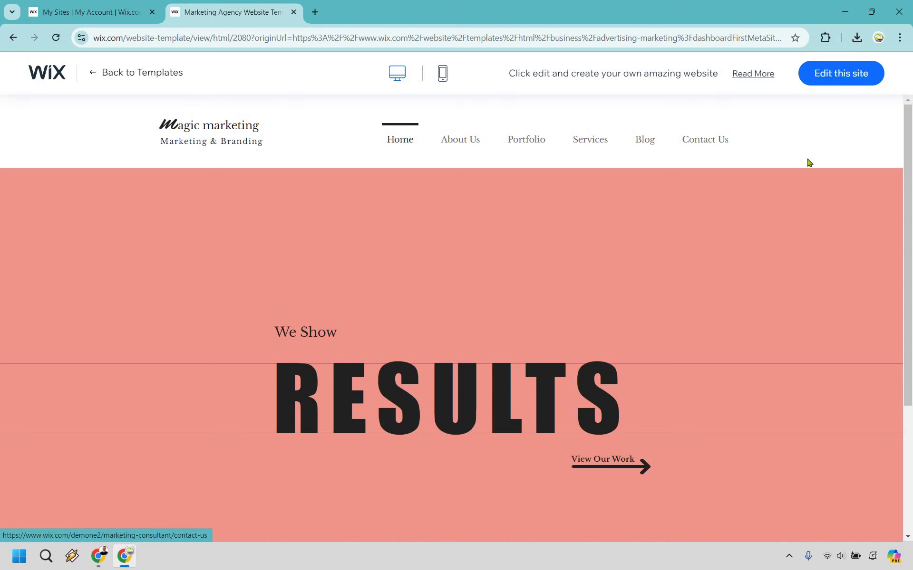
# Scroll through the Marketing Agency template preview.
pyautogui.scroll(-2, 740, 216)
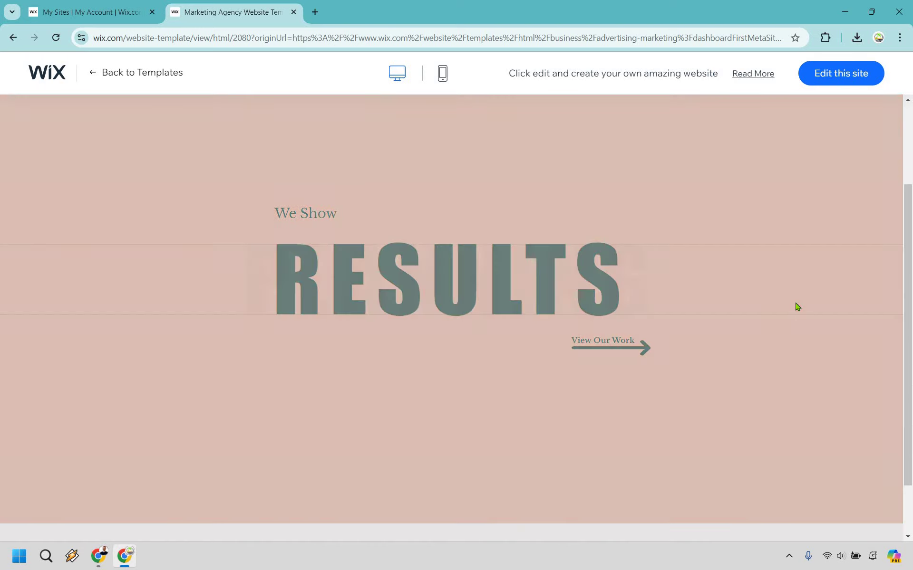
pyautogui.scroll(2, 797, 306)
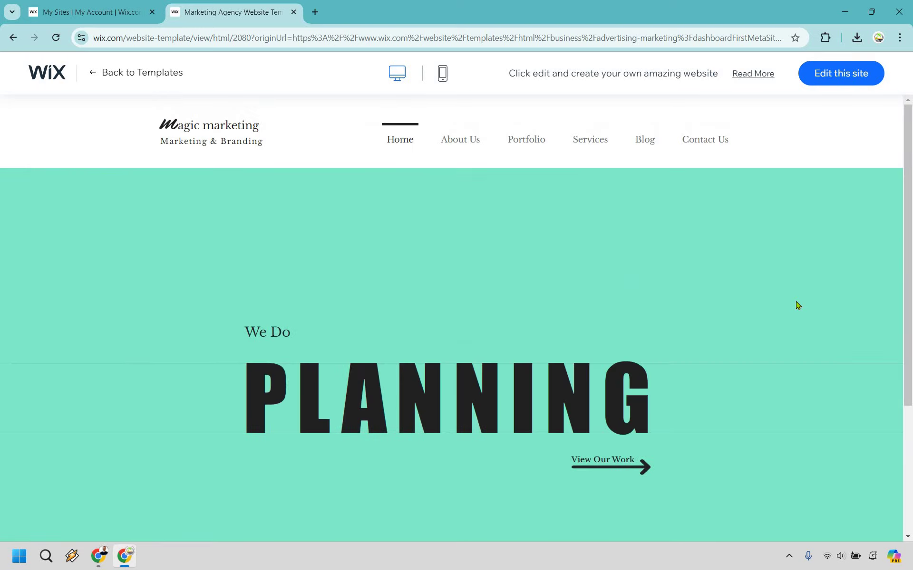
pyautogui.scroll(-3, 798, 305)
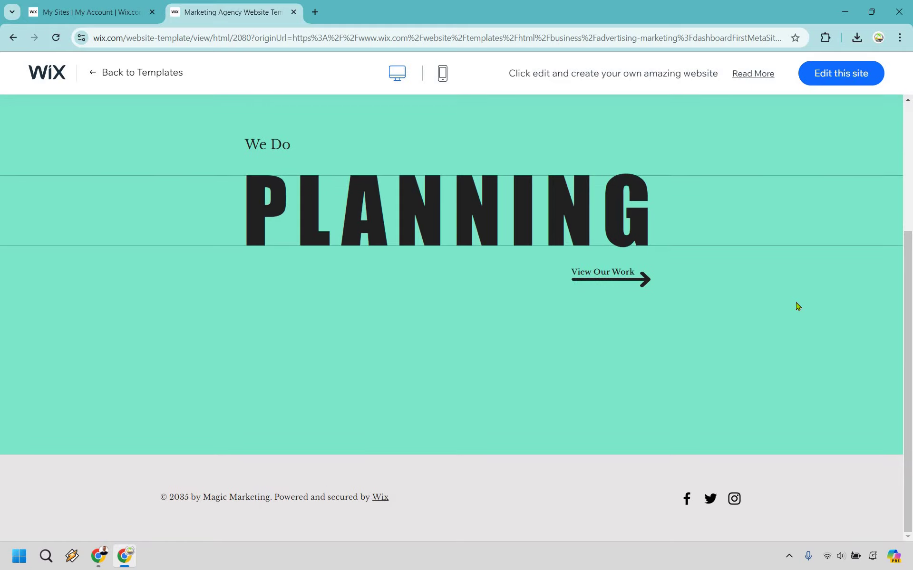
pyautogui.scroll(3, 797, 305)
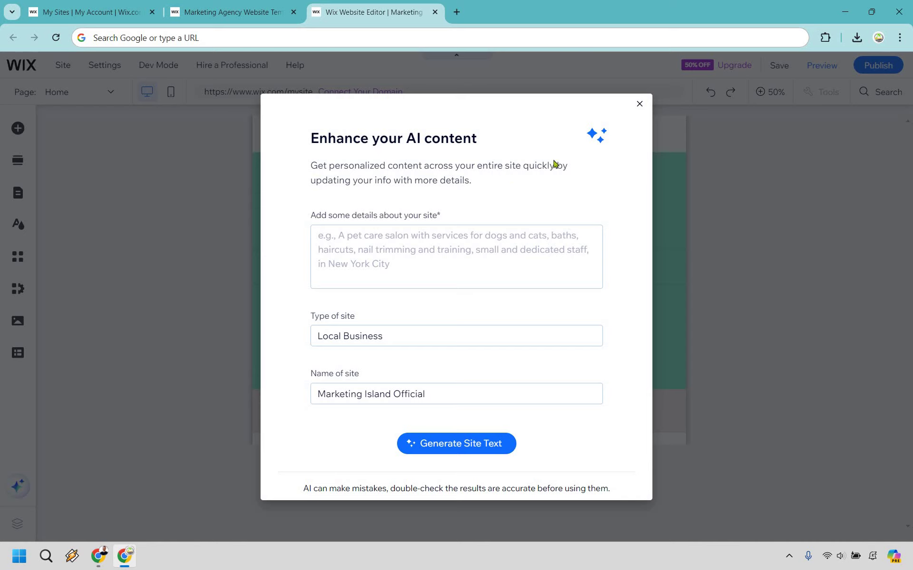
# Close the AI content dialog and review the Home page at 100% zoom, then return to 50%.
pyautogui.click(640, 105)
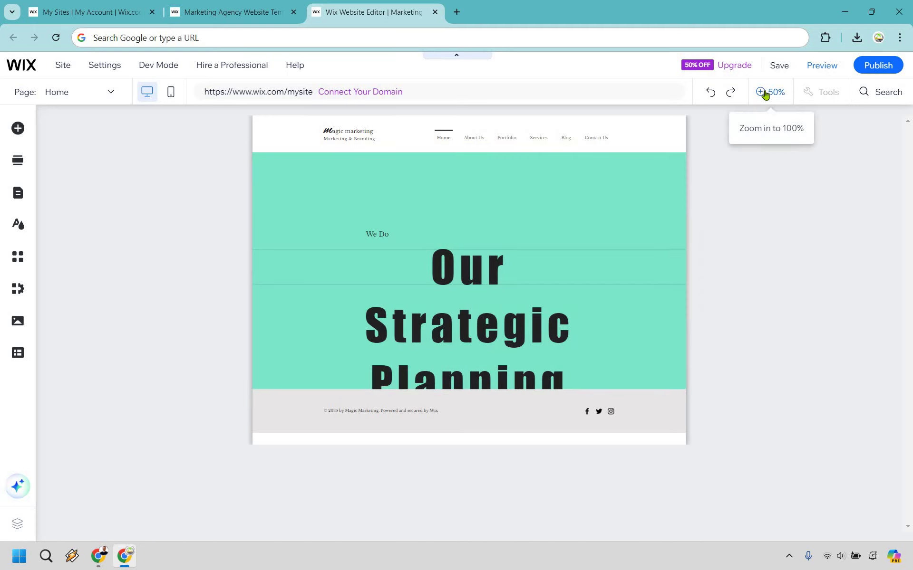
pyautogui.click(765, 92)
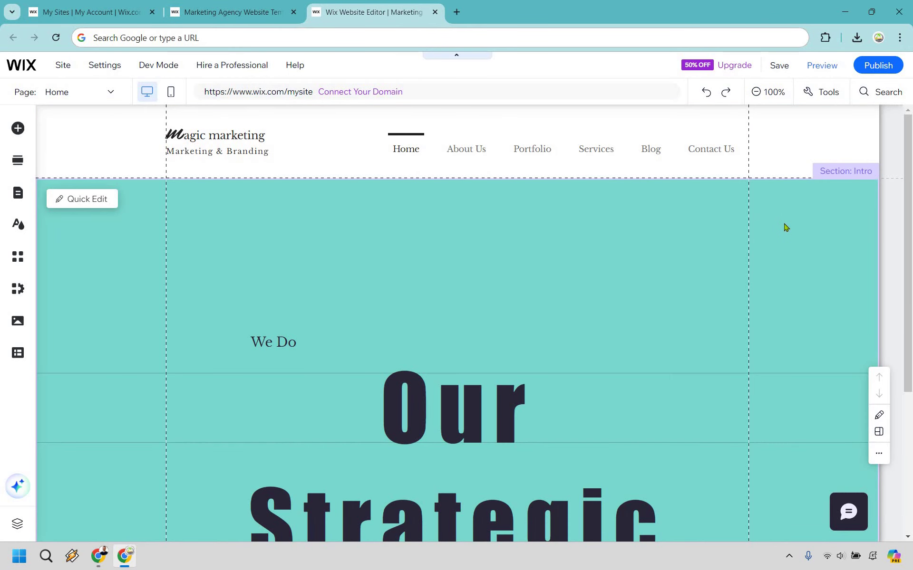
pyautogui.scroll(-5, 775, 222)
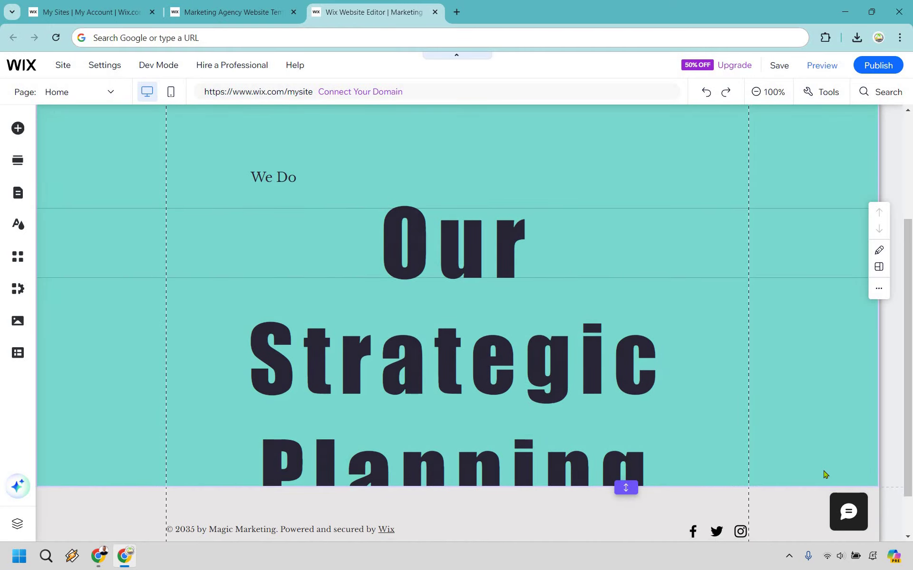
pyautogui.scroll(-1, 827, 475)
pyautogui.scroll(4, 632, 267)
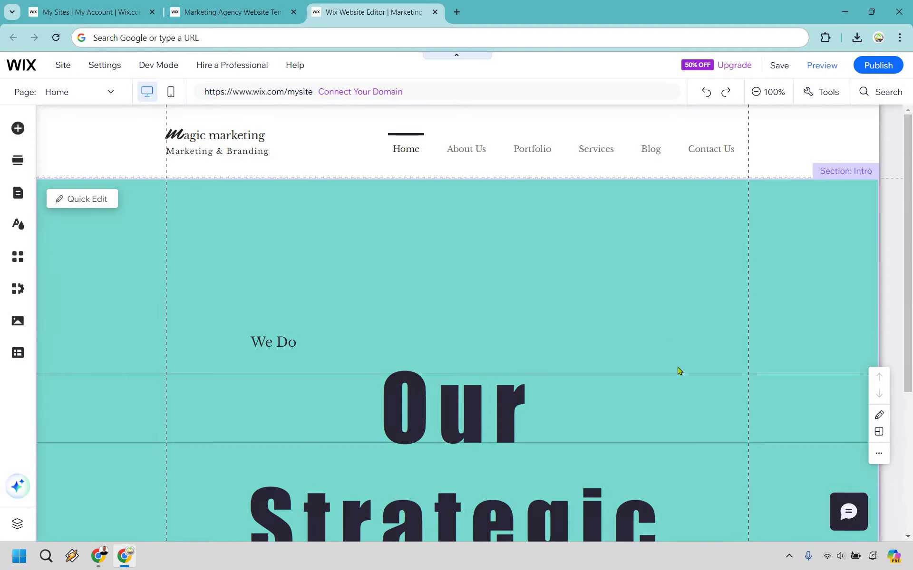
pyautogui.scroll(-4, 619, 157)
pyautogui.scroll(4, 619, 138)
pyautogui.click(756, 92)
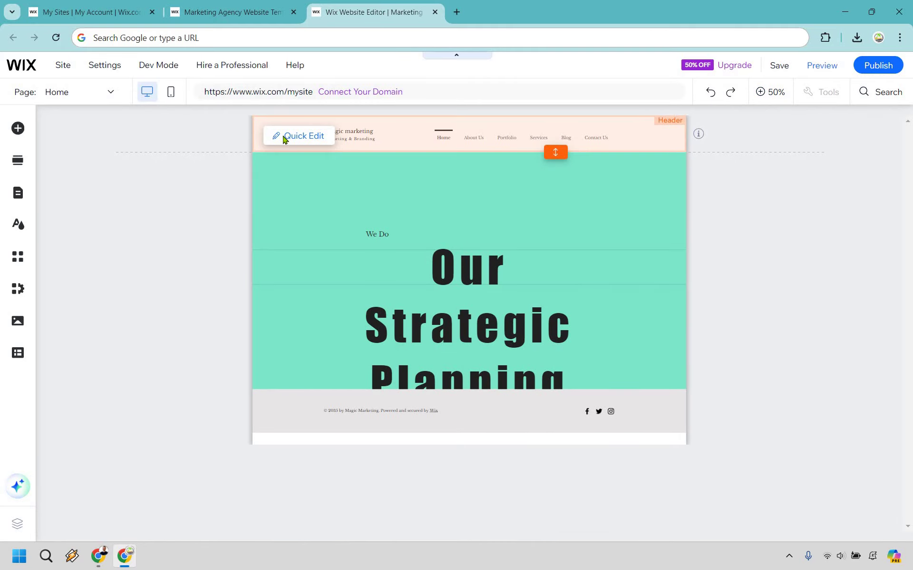
# Change the header logo text from 'magic marketing' to 'Marketing Island' in Quick Edit.
pyautogui.click(284, 138)
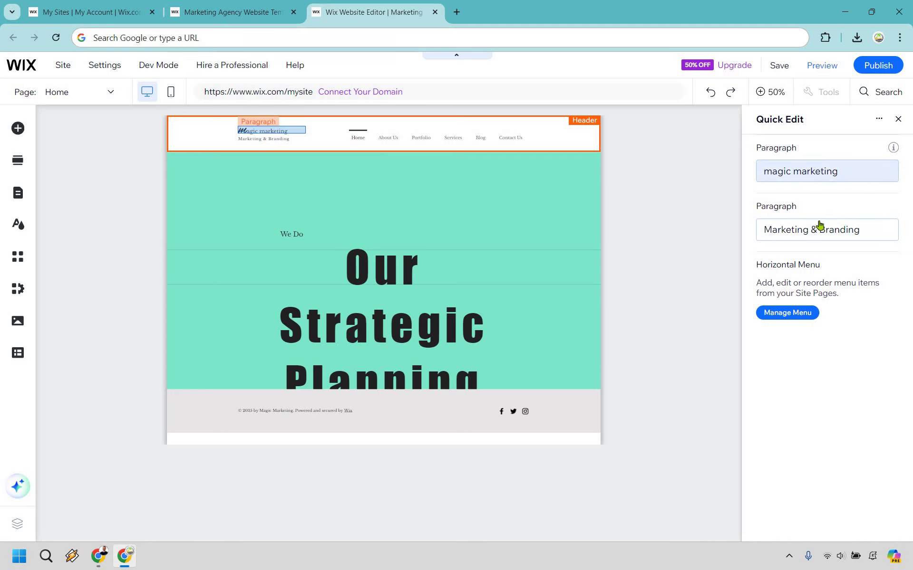
pyautogui.click(801, 174)
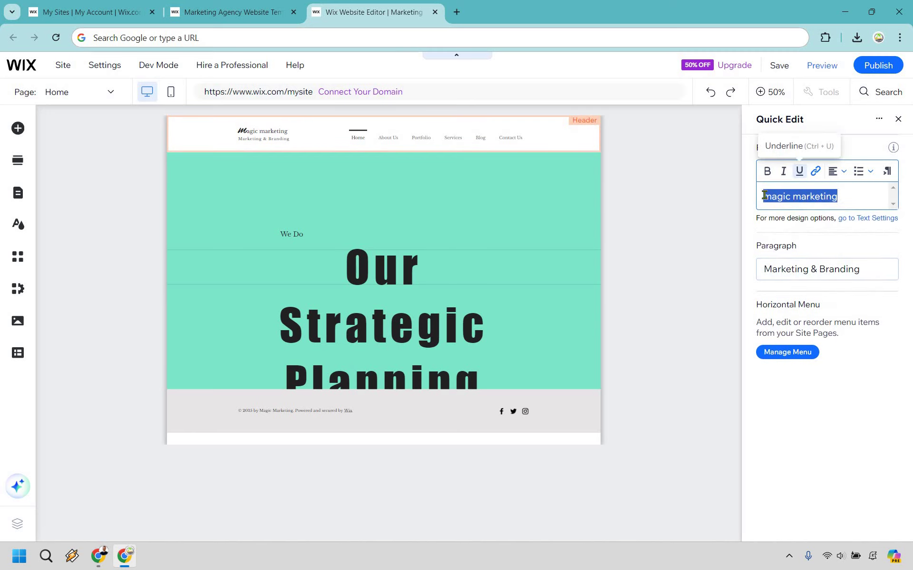
pyautogui.click(765, 194)
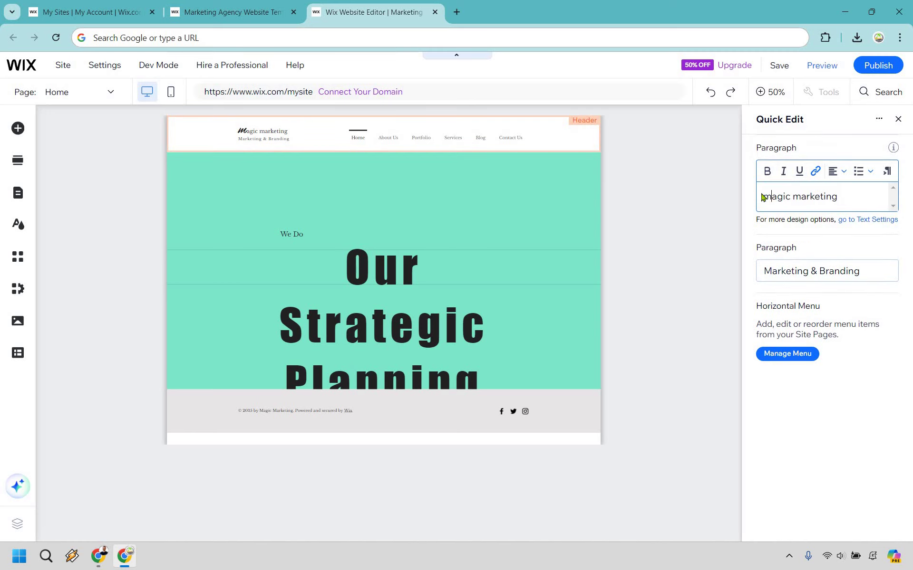
pyautogui.hotkey('shift', 'Left')
pyautogui.write('M')
pyautogui.hotkey('shift', 'Left')
pyautogui.hotkey('shift', 'Left')
pyautogui.hotkey('shift', 'Left')
pyautogui.hotkey('shift', 'Left')
pyautogui.hotkey('shift', 'Left')
pyautogui.hotkey('shift', 'Left')
pyautogui.hotkey('shift', 'Left')
pyautogui.hotkey('shift', 'Left')
pyautogui.hotkey('shift', 'Left')
pyautogui.hotkey('shift', 'Left')
pyautogui.hotkey('shift', 'Left')
pyautogui.hotkey('shift', 'Left')
pyautogui.hotkey('shift', 'Left')
pyautogui.write('rketin')
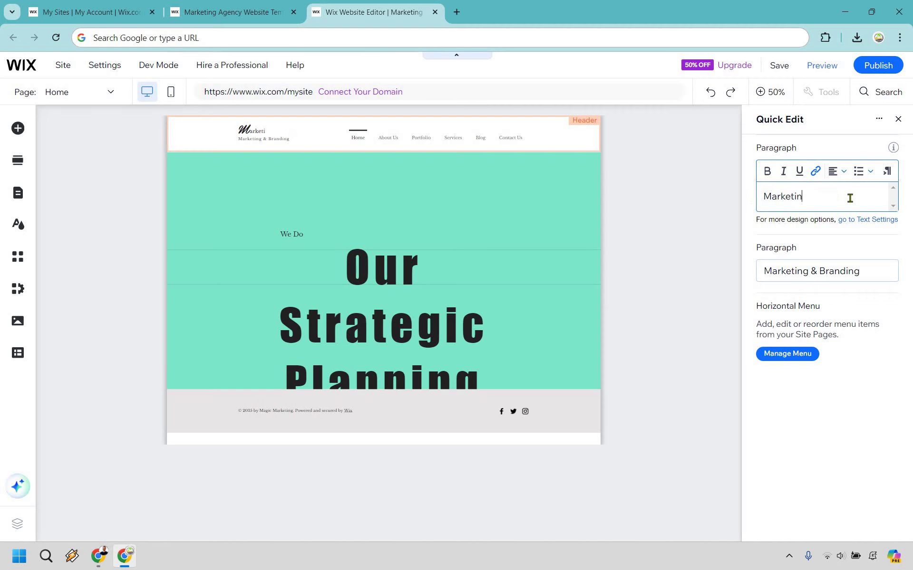
pyautogui.write('g Island')
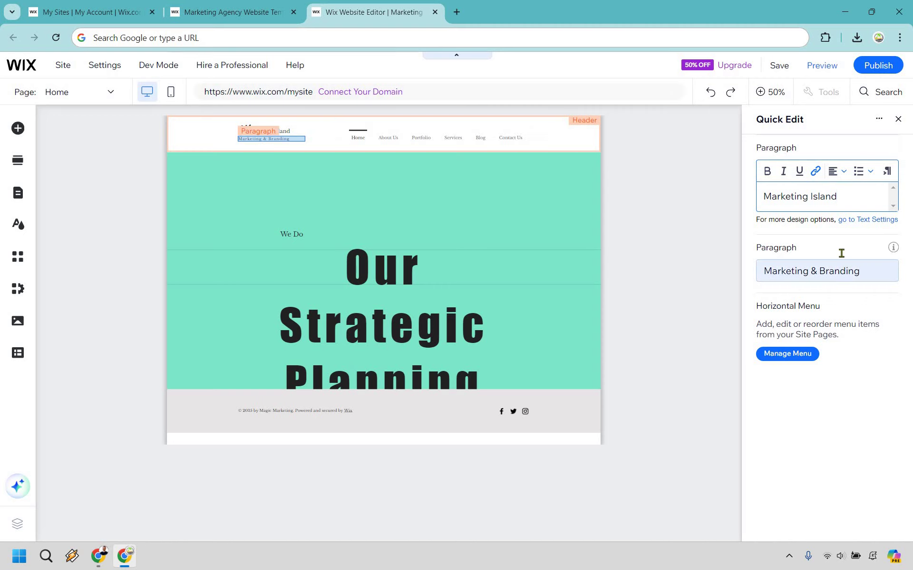
pyautogui.click(839, 270)
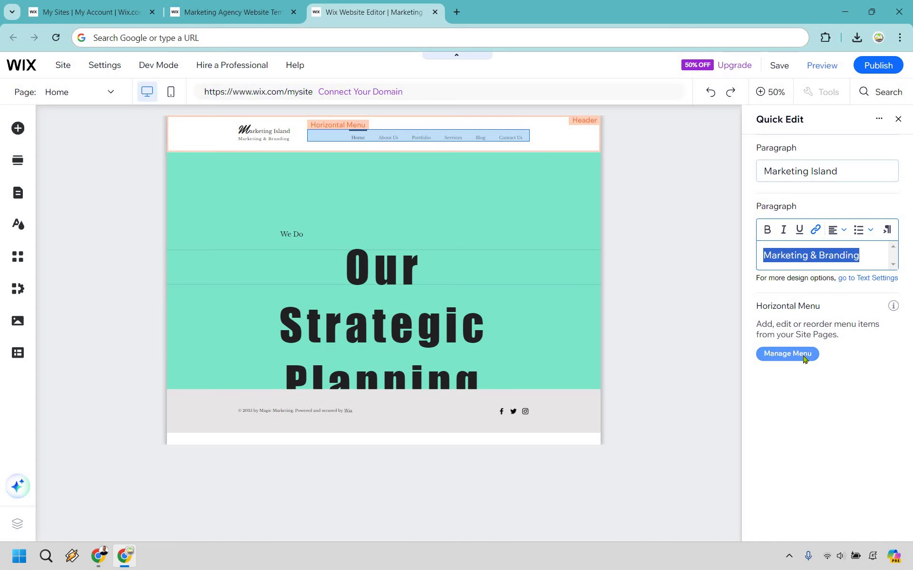
# Delete the Blog page and its Wix Blog app from the site menu.
pyautogui.click(803, 358)
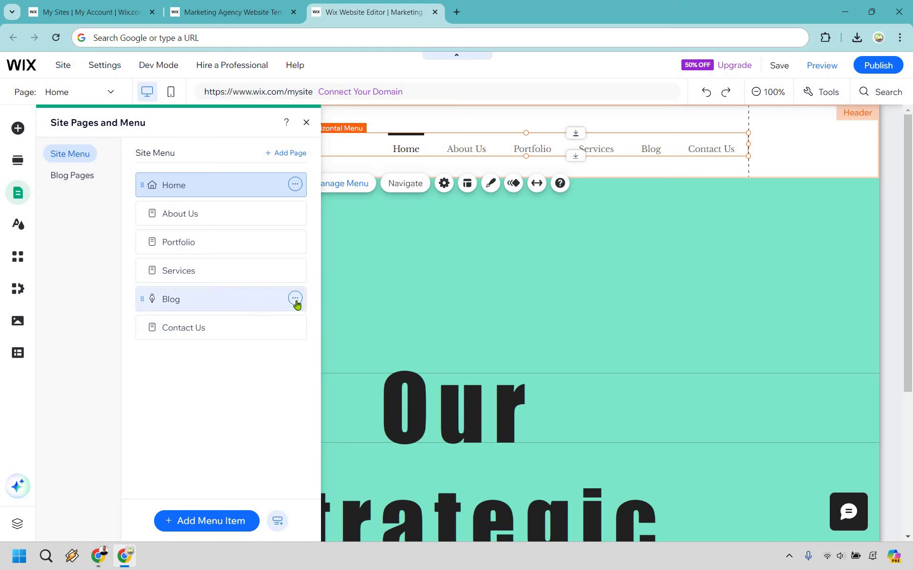
pyautogui.click(296, 300)
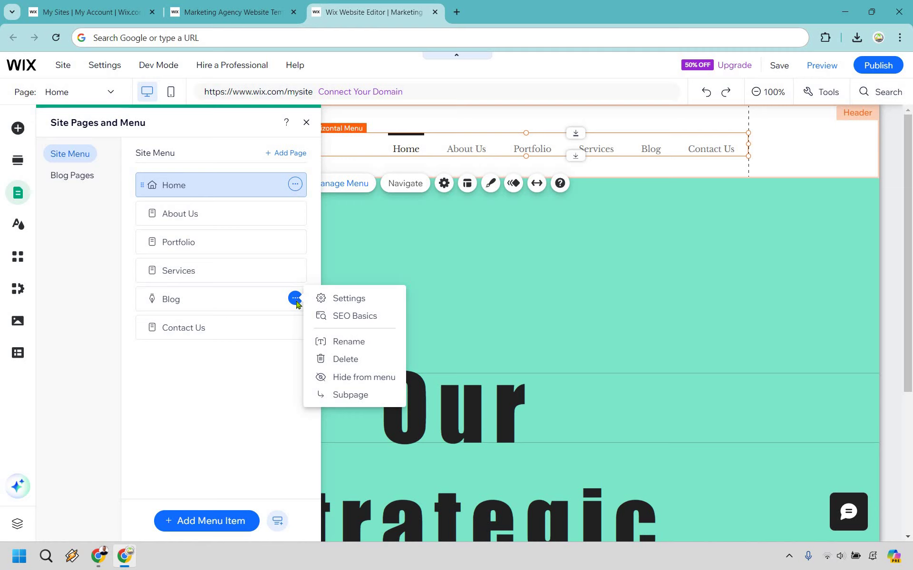
pyautogui.click(349, 361)
pyautogui.click(592, 347)
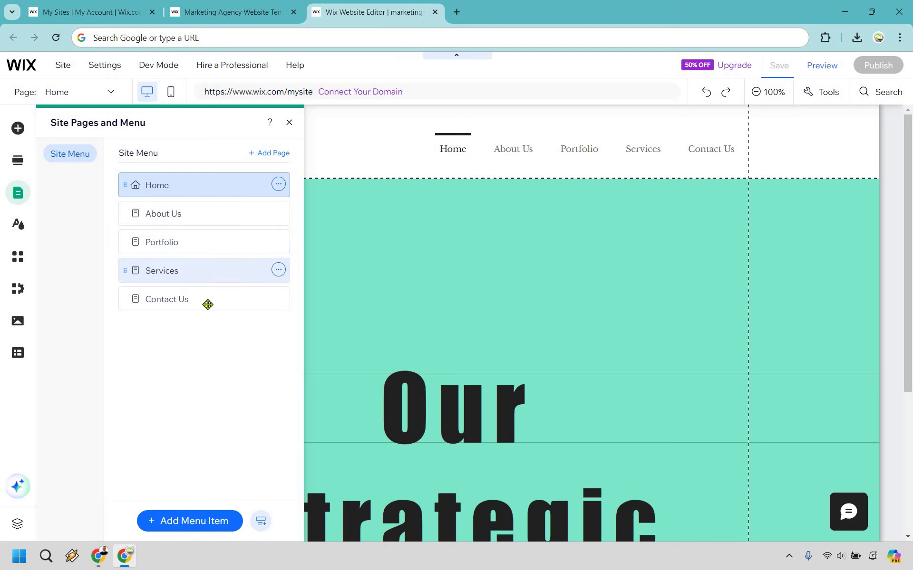
# Open the About Us page and scroll through it to review its content.
pyautogui.click(206, 214)
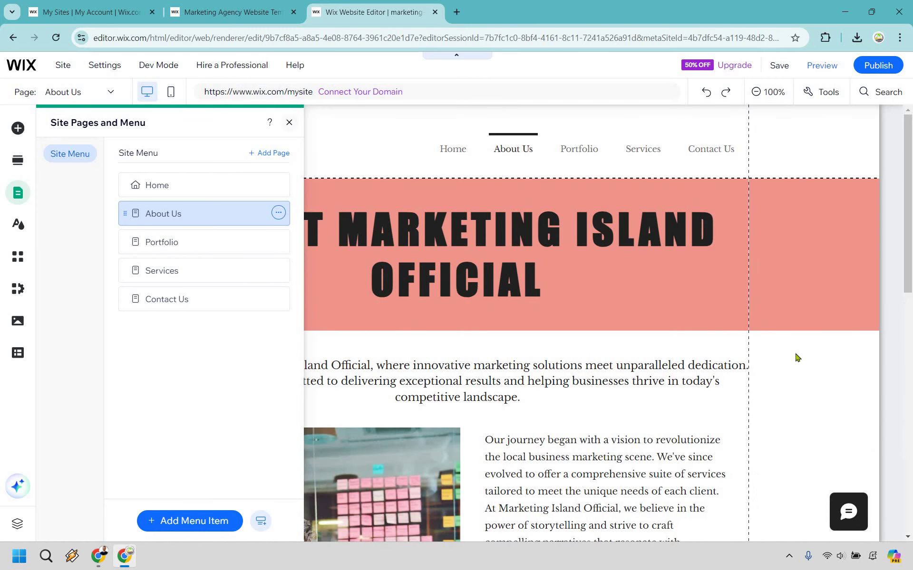
pyautogui.click(829, 372)
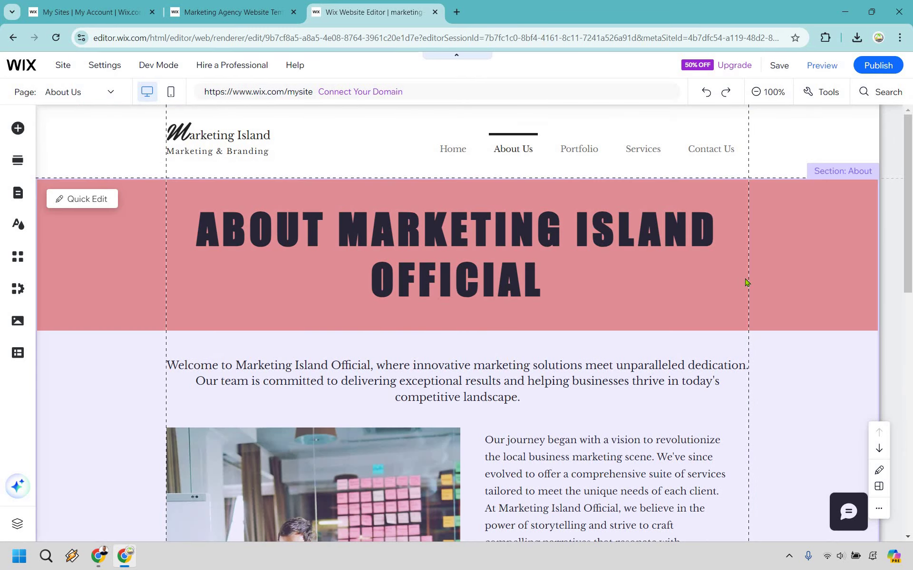
pyautogui.scroll(-5, 745, 282)
pyautogui.scroll(-5, 746, 282)
pyautogui.scroll(10, 752, 301)
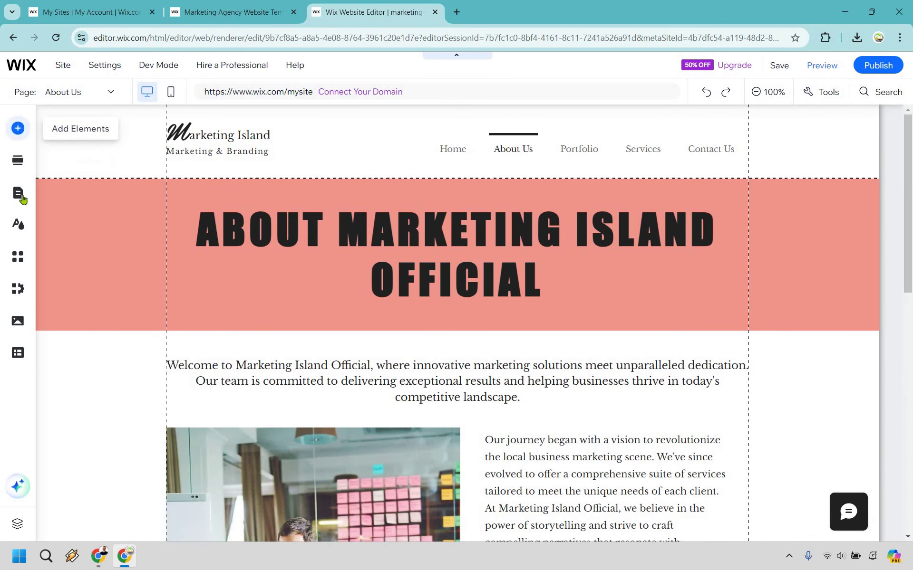
# Return to the Home page with the pages list closed and zoom out.
pyautogui.click(17, 193)
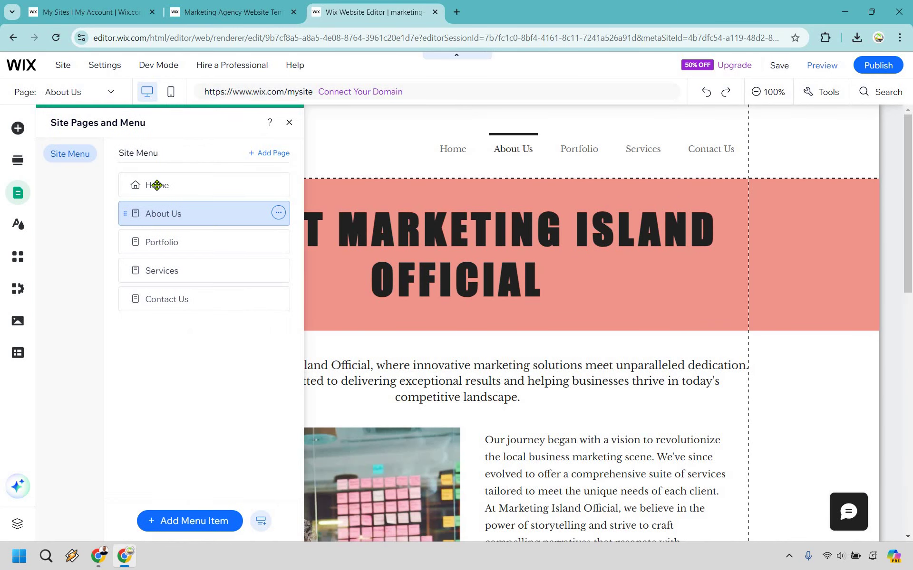
pyautogui.click(153, 185)
pyautogui.click(280, 123)
pyautogui.hotkey('ctrl', '-')
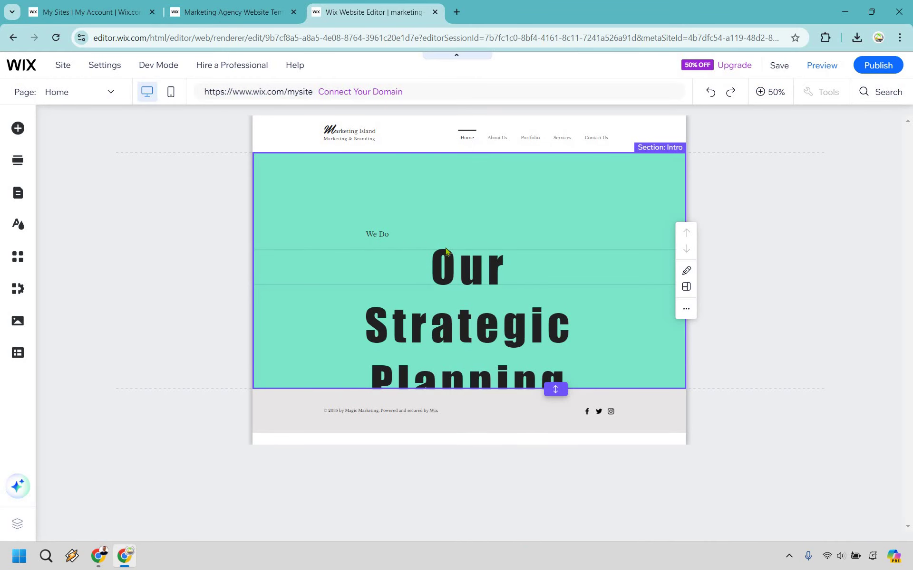
# In Quick Edit, change the intro slide texts to 'What We Do', 'Our Portfolio' and 'See Our Work'.
pyautogui.click(686, 272)
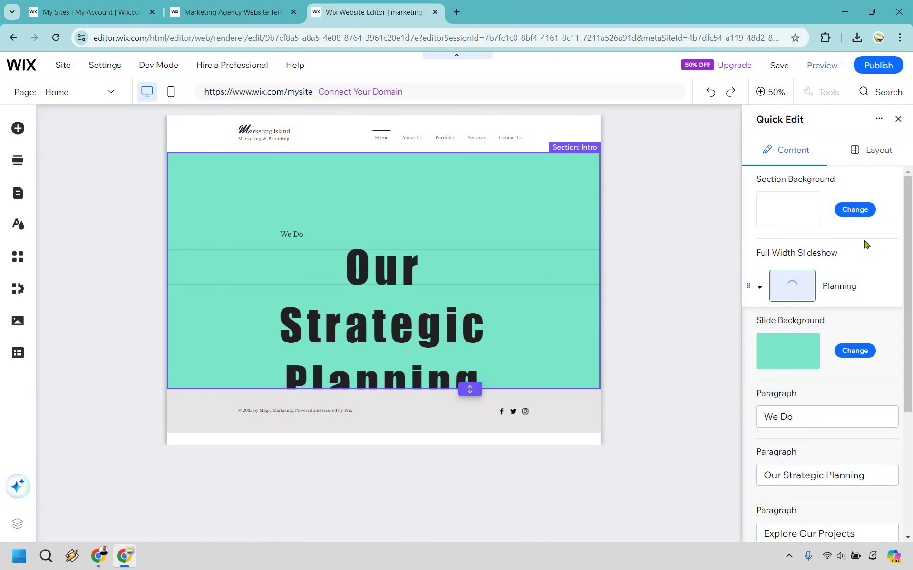
pyautogui.click(817, 366)
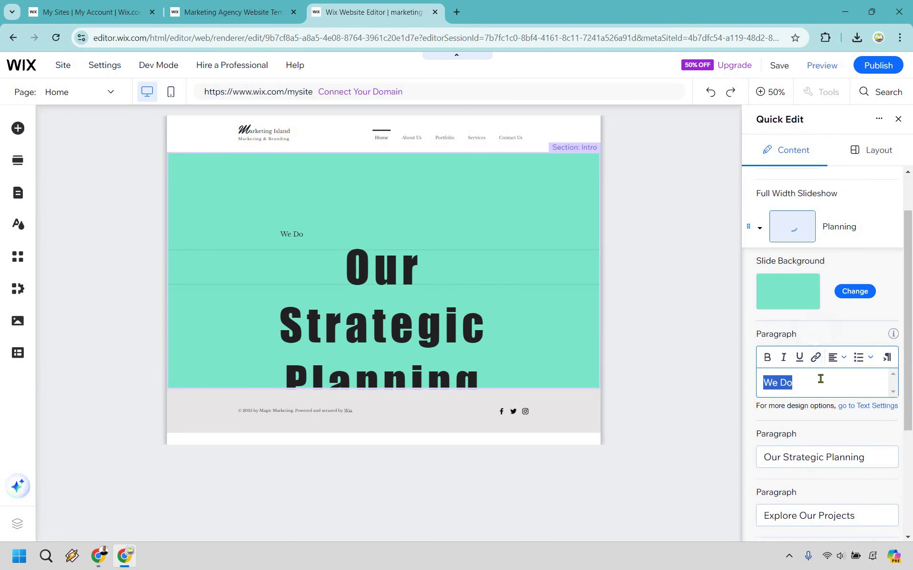
pyautogui.write('What We Do')
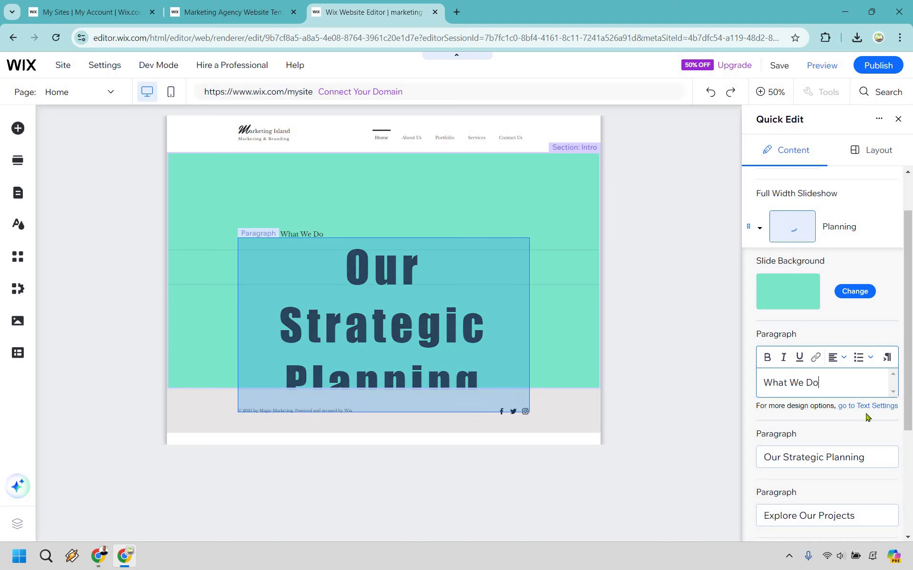
pyautogui.scroll(-3, 866, 413)
pyautogui.scroll(-1, 874, 324)
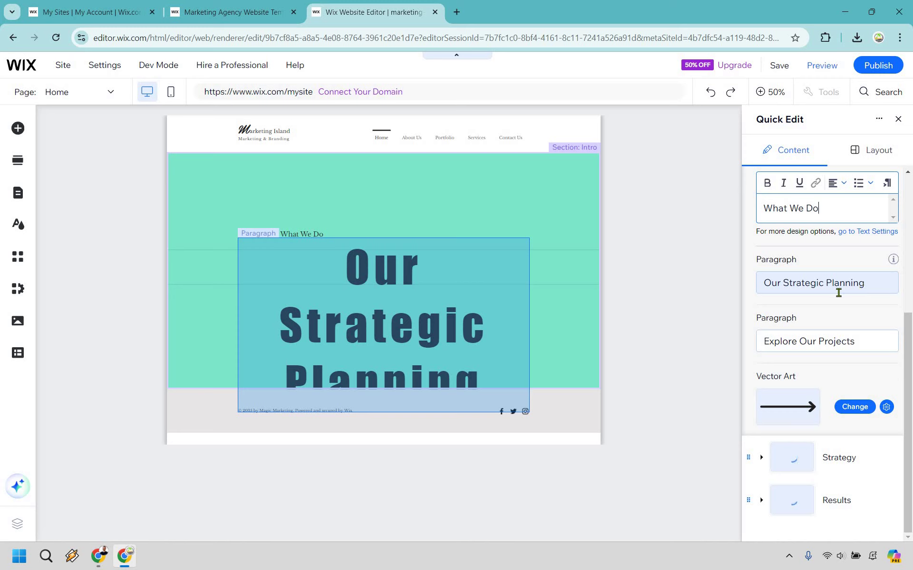
pyautogui.click(840, 292)
pyautogui.write('O')
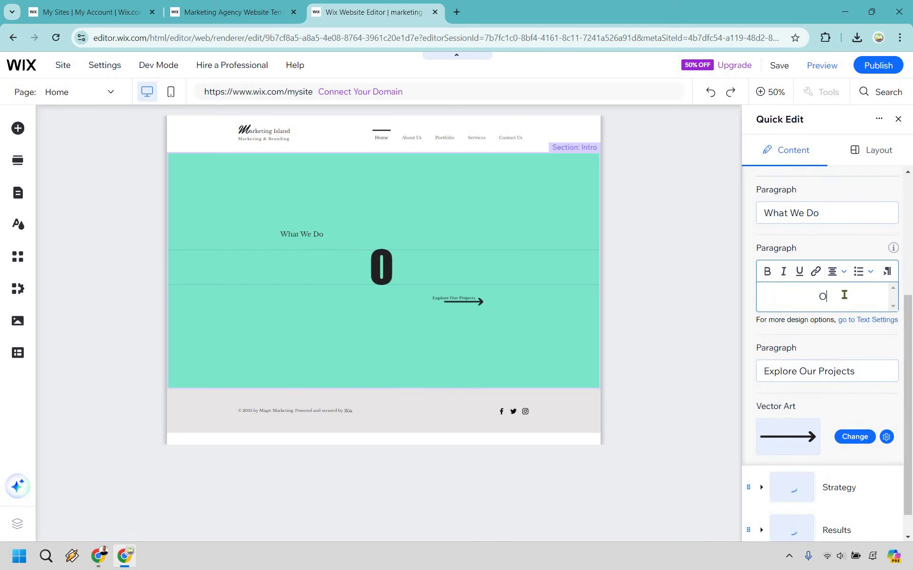
pyautogui.write('ur Portfolio')
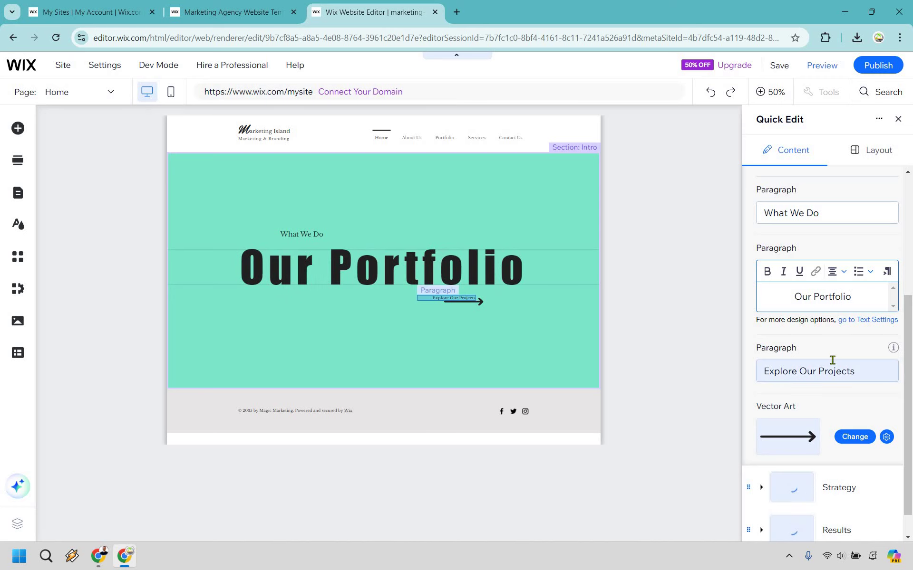
pyautogui.click(832, 371)
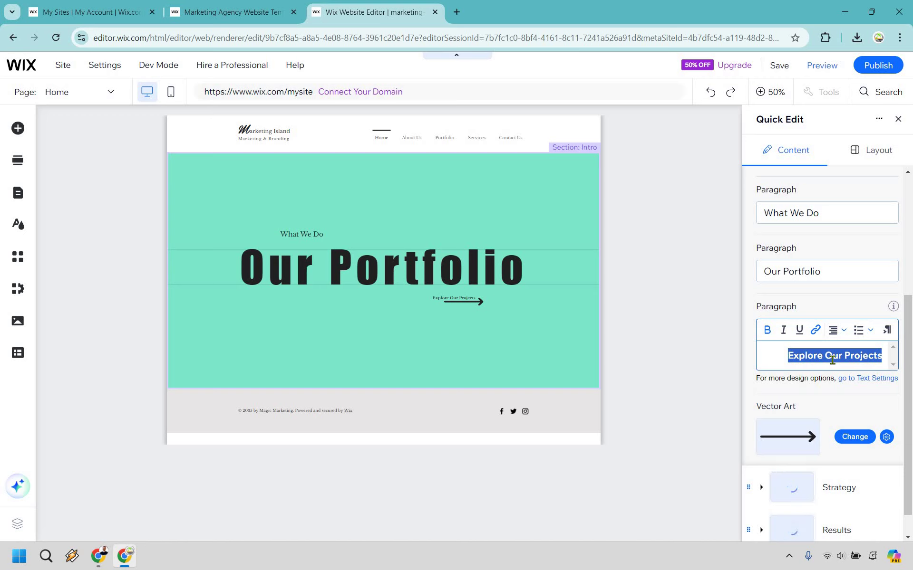
pyautogui.write('See Our')
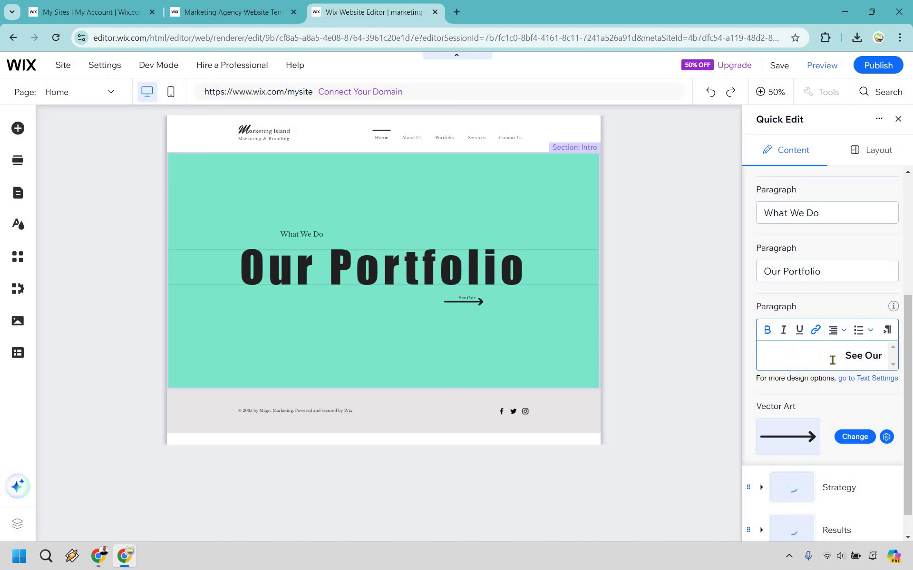
pyautogui.write(' Work')
pyautogui.click(686, 363)
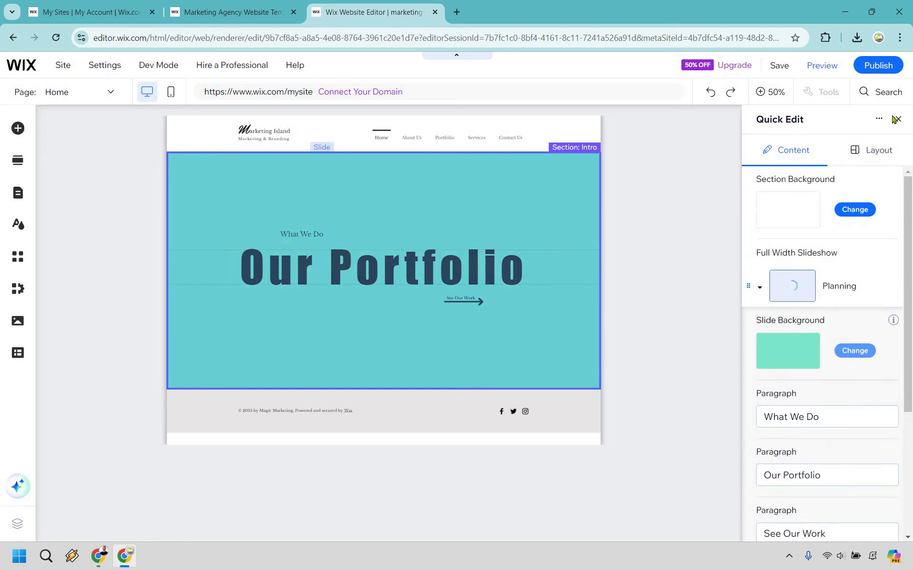
# Close the section editing panel and undo the last slide colour change.
pyautogui.press('Escape')
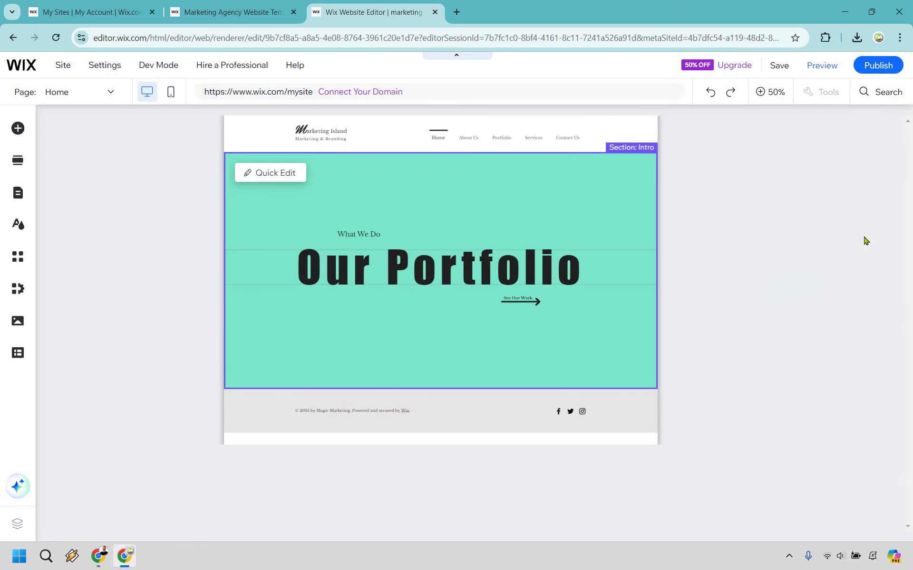
pyautogui.click(712, 94)
pyautogui.click(712, 93)
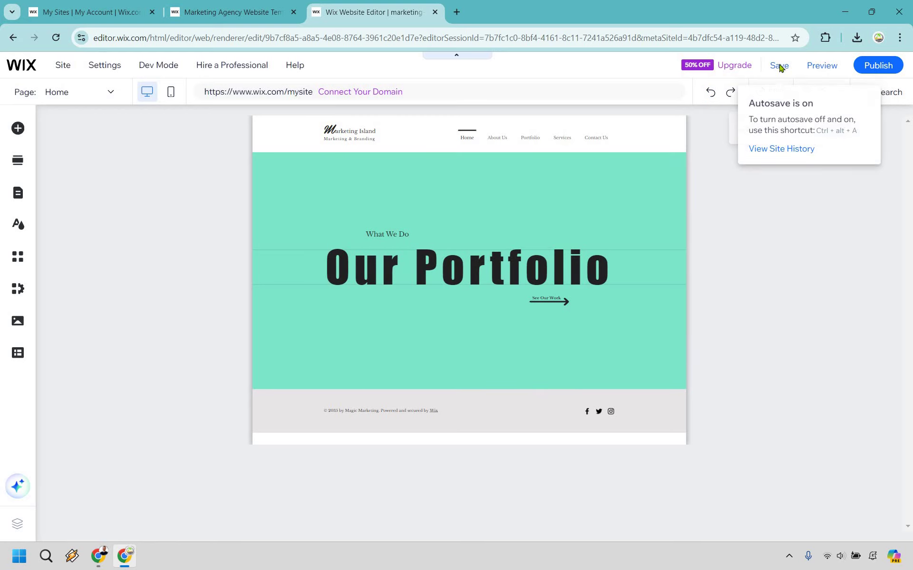
# Save the site under the free Wix.com domain and open the site preview.
pyautogui.click(779, 66)
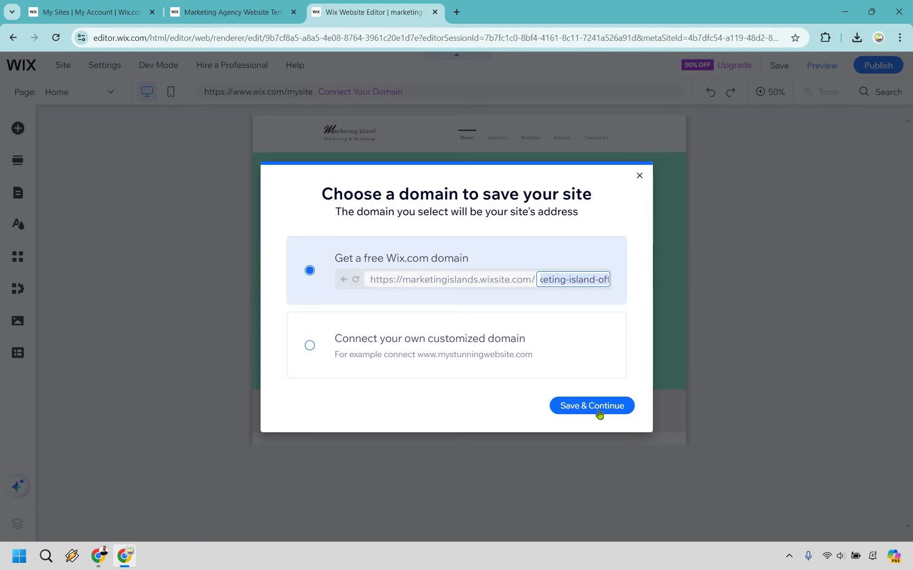
pyautogui.click(631, 406)
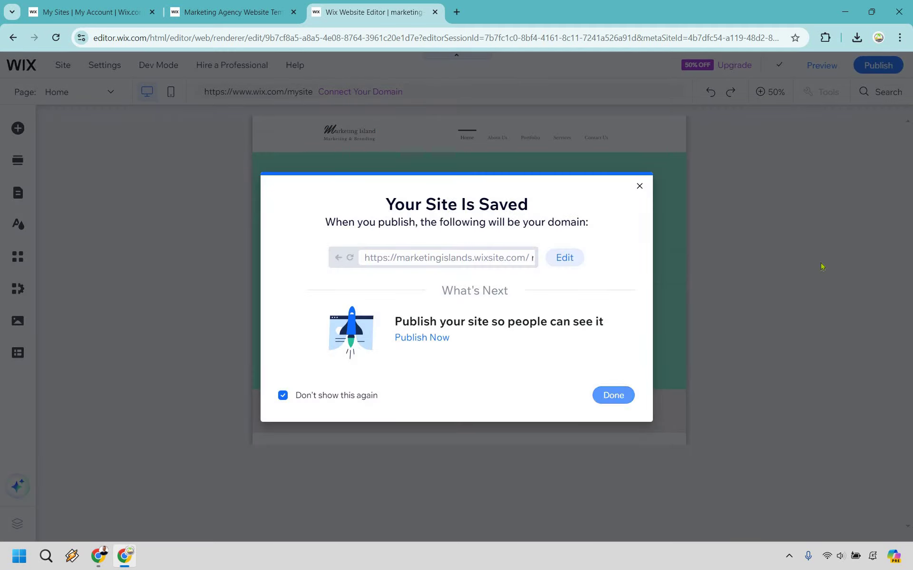
pyautogui.click(823, 264)
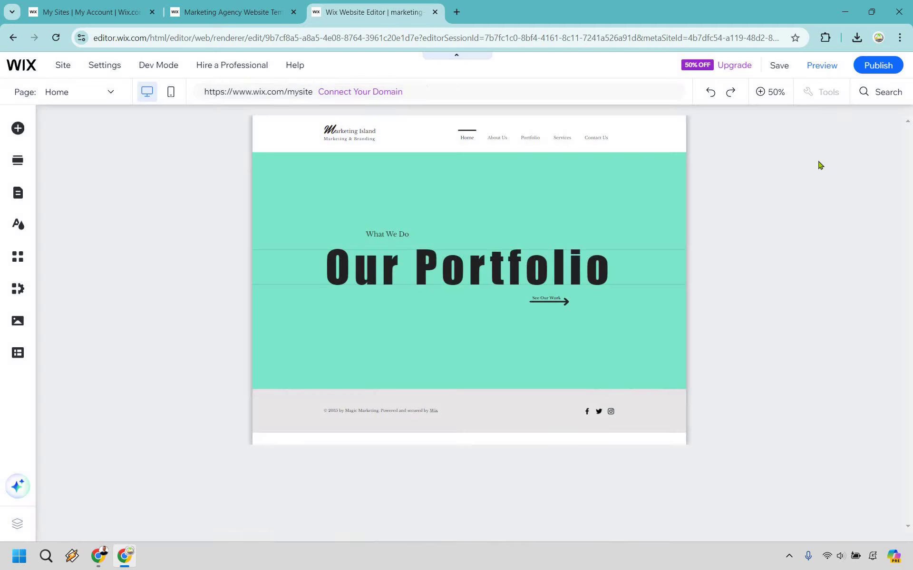
pyautogui.click(819, 69)
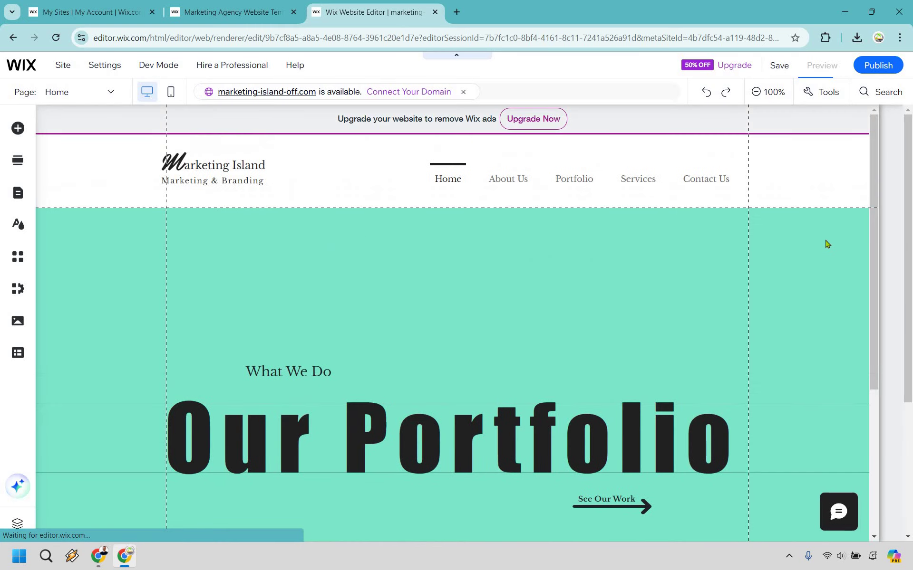
# In preview, try the slideshow links and confirm 'See Our Work' opens the Portfolio page.
pyautogui.scroll(-2, 346, 398)
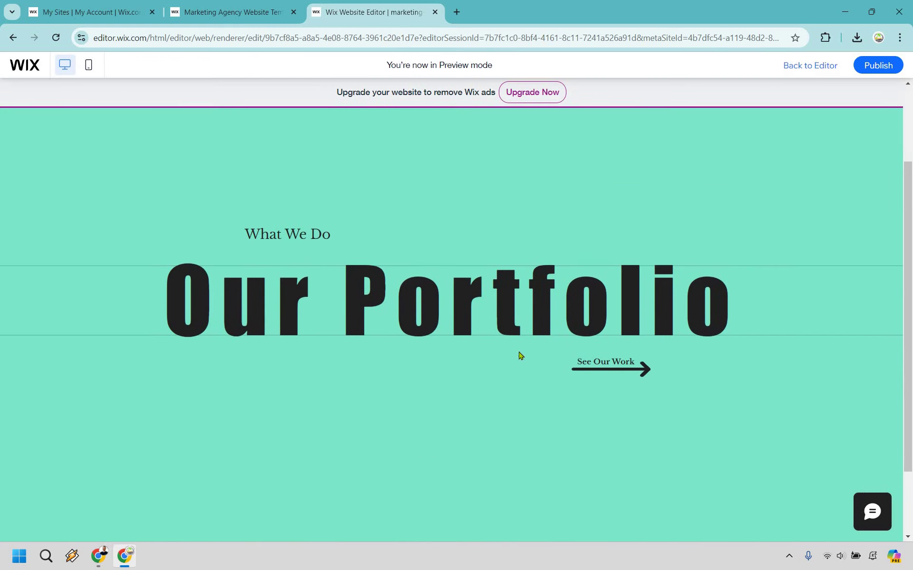
pyautogui.scroll(-5, 629, 358)
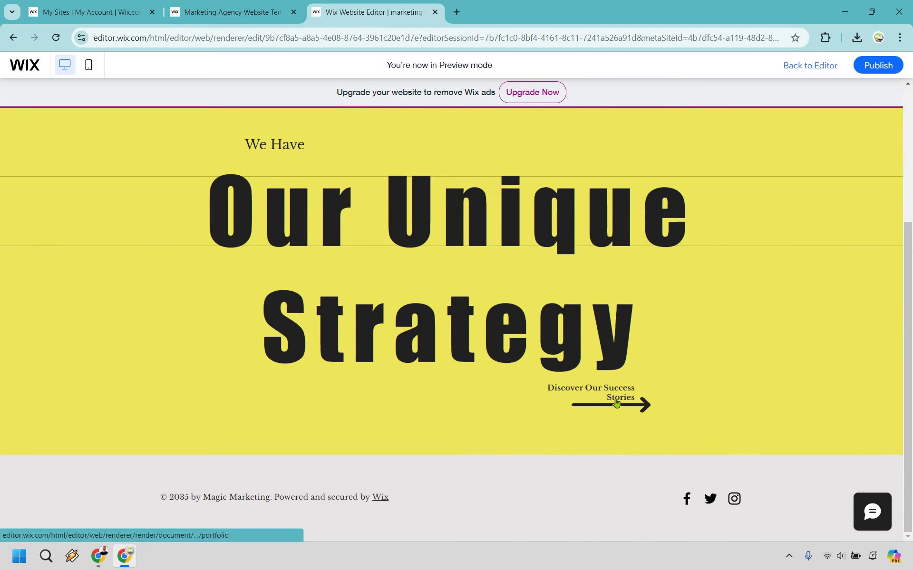
pyautogui.click(645, 310)
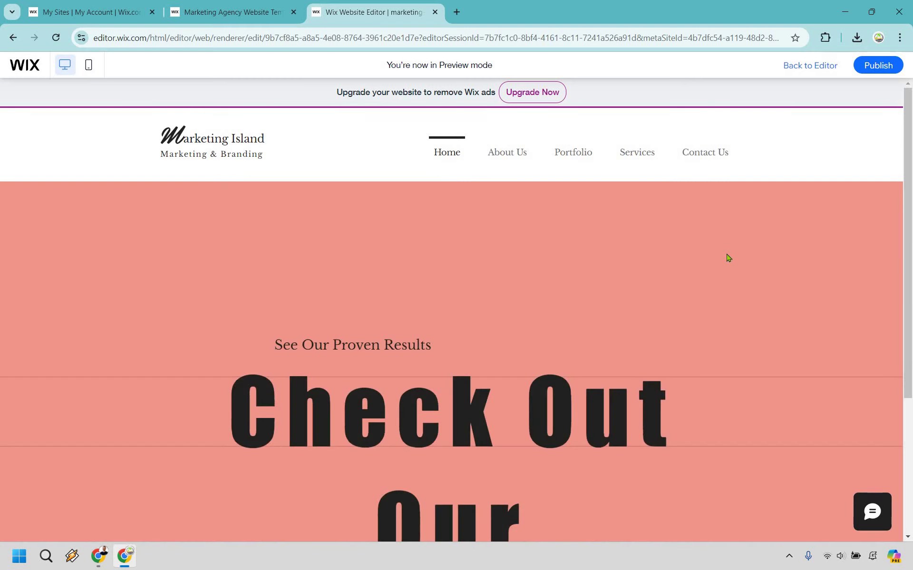
pyautogui.scroll(-4, 535, 340)
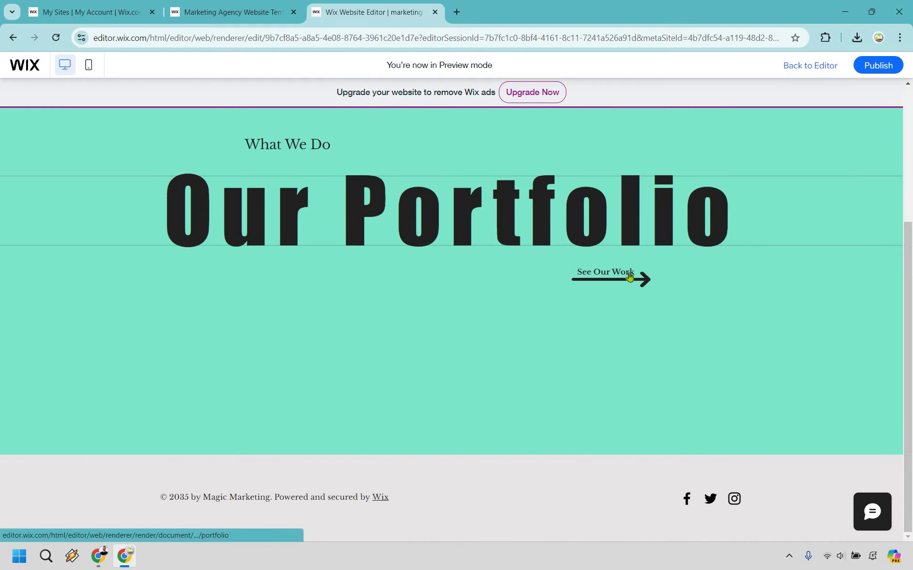
pyautogui.click(629, 276)
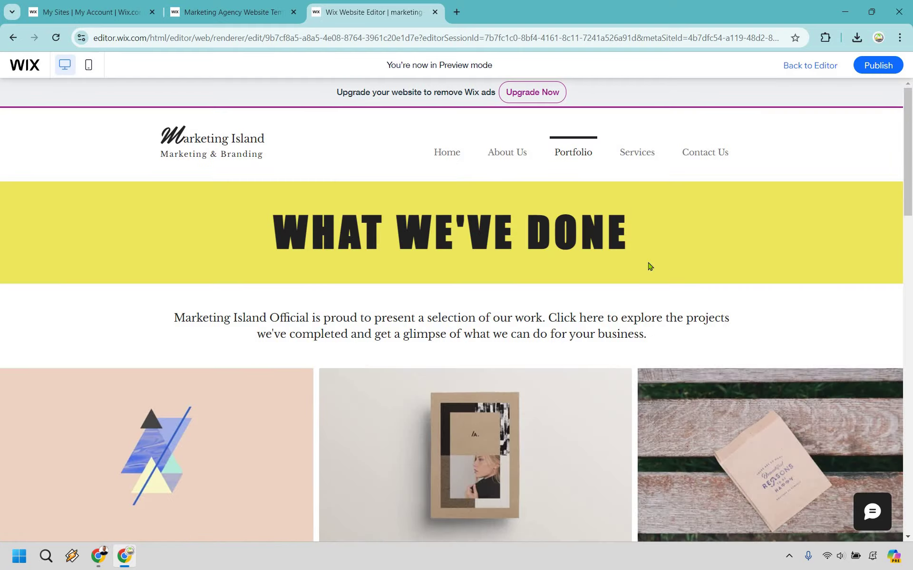
pyautogui.scroll(-6, 650, 268)
pyautogui.scroll(7, 642, 266)
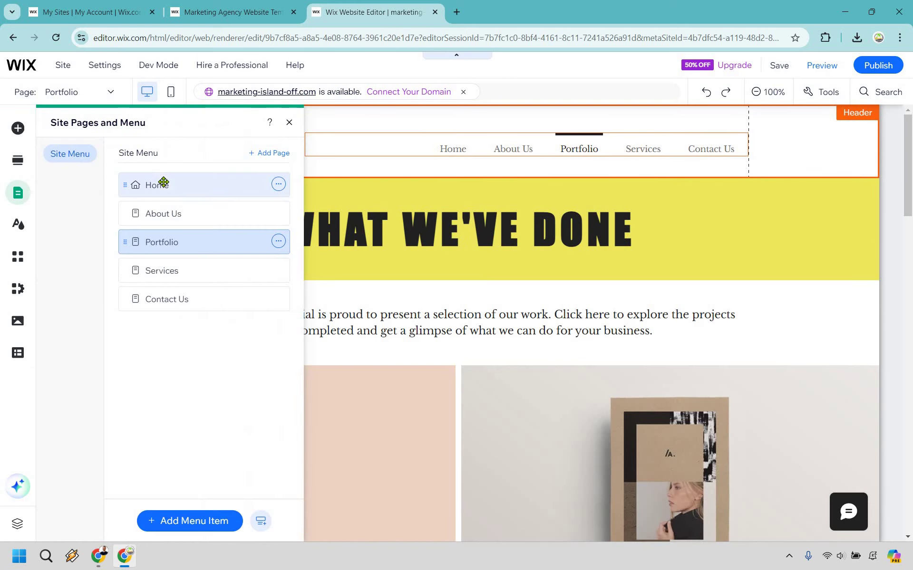
# On the Home page, quick-edit the intro slideshow and expand the Results slide's content.
pyautogui.click(163, 184)
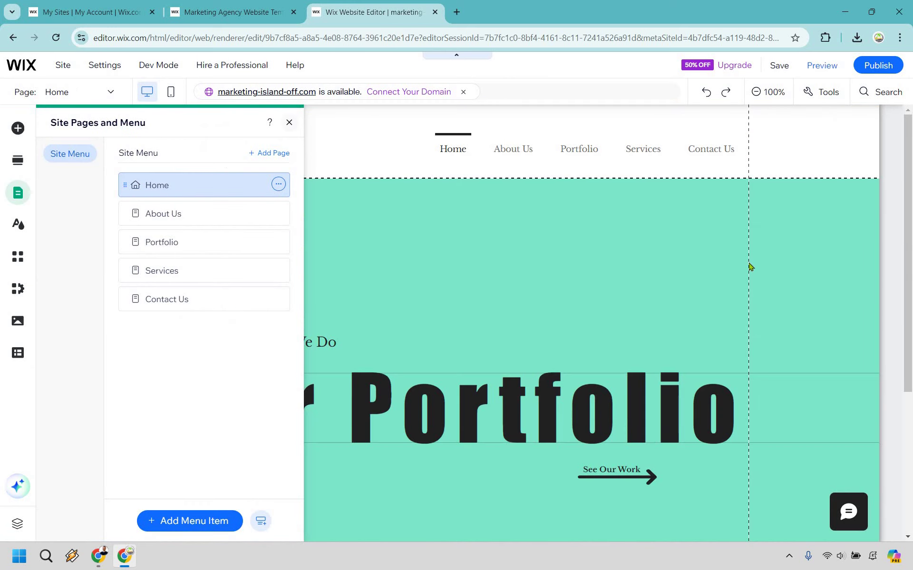
pyautogui.click(749, 267)
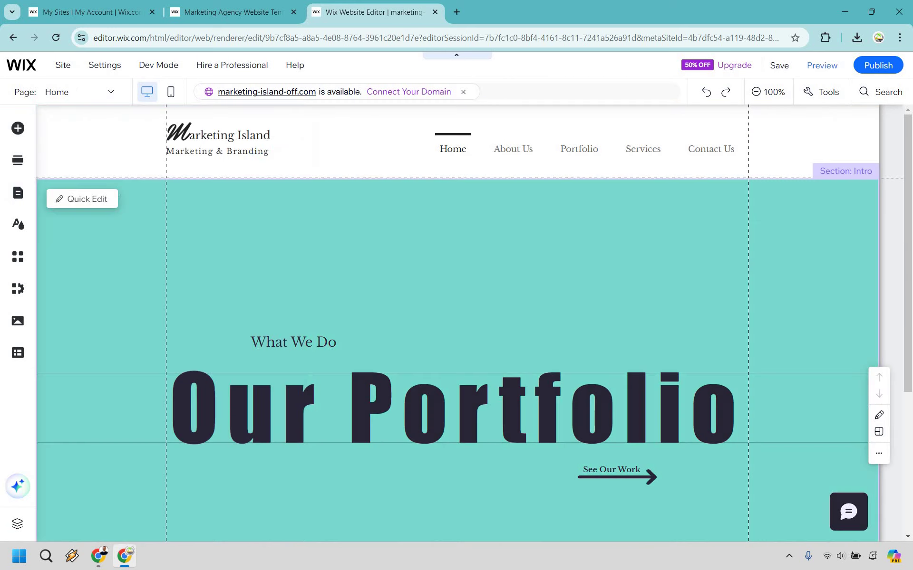
pyautogui.click(85, 200)
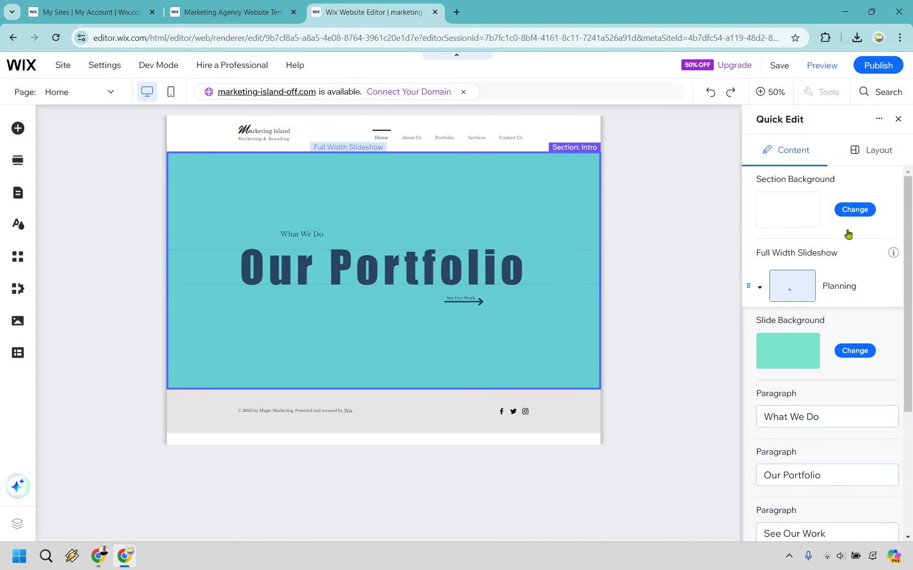
pyautogui.scroll(-4, 851, 333)
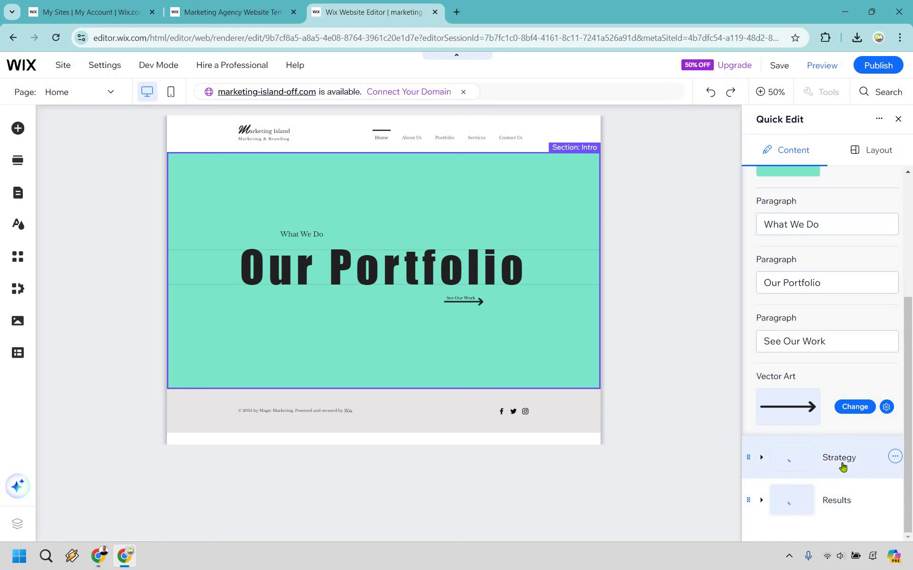
pyautogui.click(842, 467)
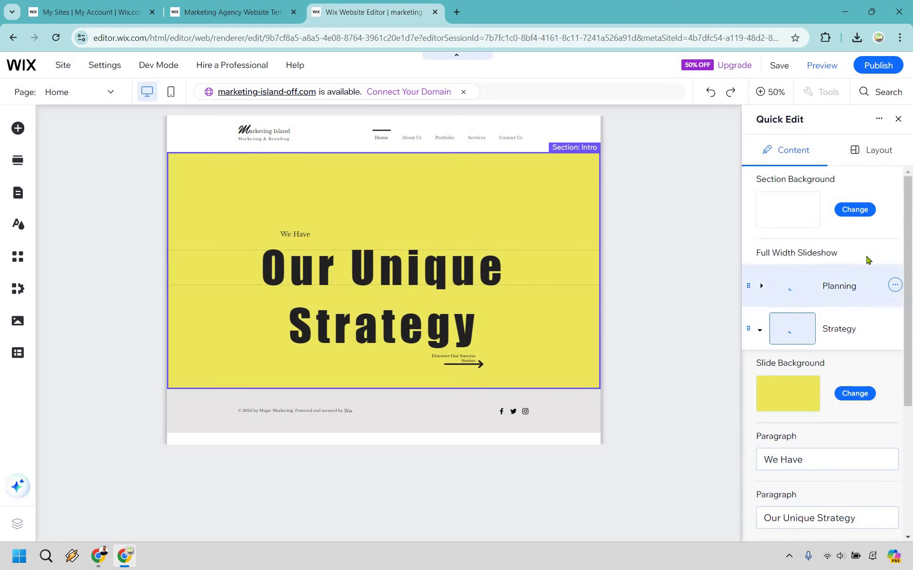
pyautogui.scroll(-3, 865, 259)
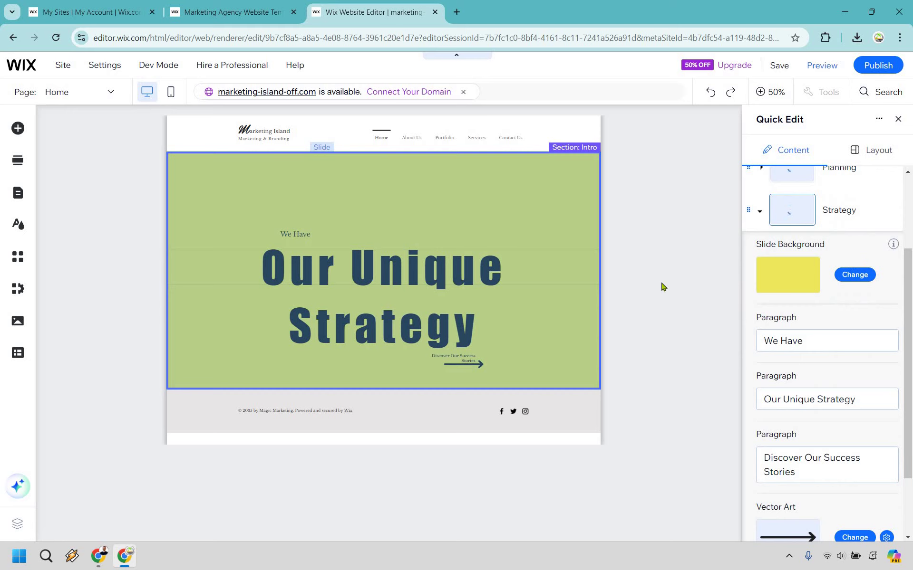
pyautogui.scroll(-2, 856, 458)
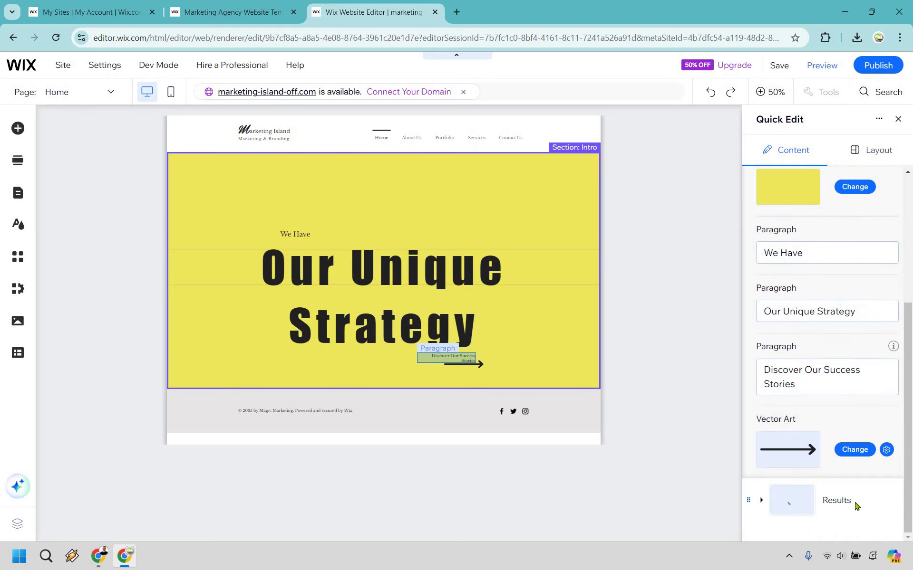
pyautogui.click(851, 502)
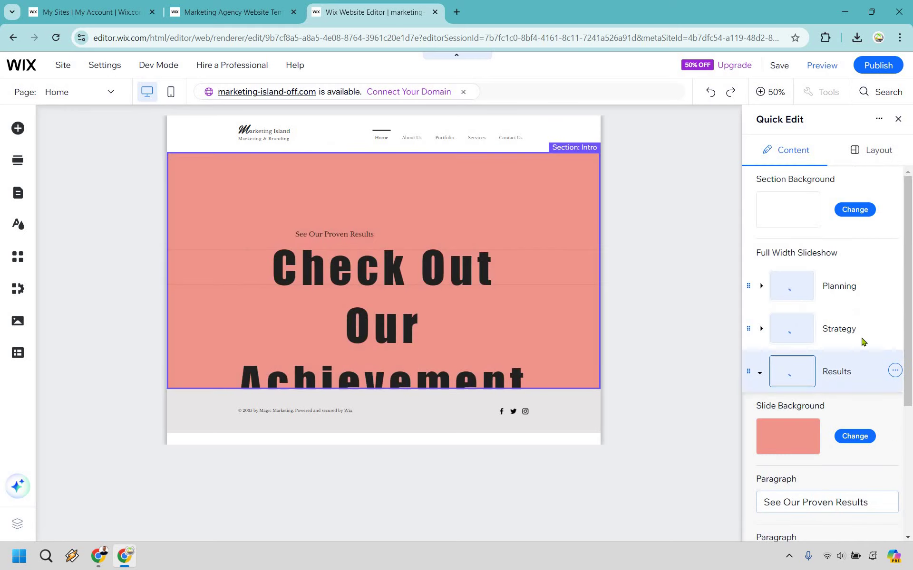
pyautogui.scroll(-4, 856, 356)
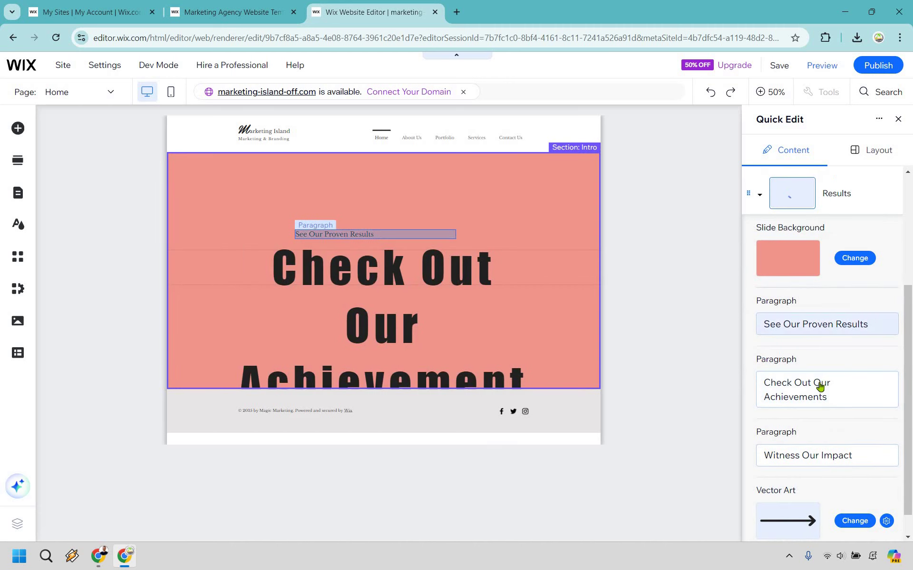
# Change the heading's 'Achievements' to 'Results', then save the site and preview it.
pyautogui.click(833, 420)
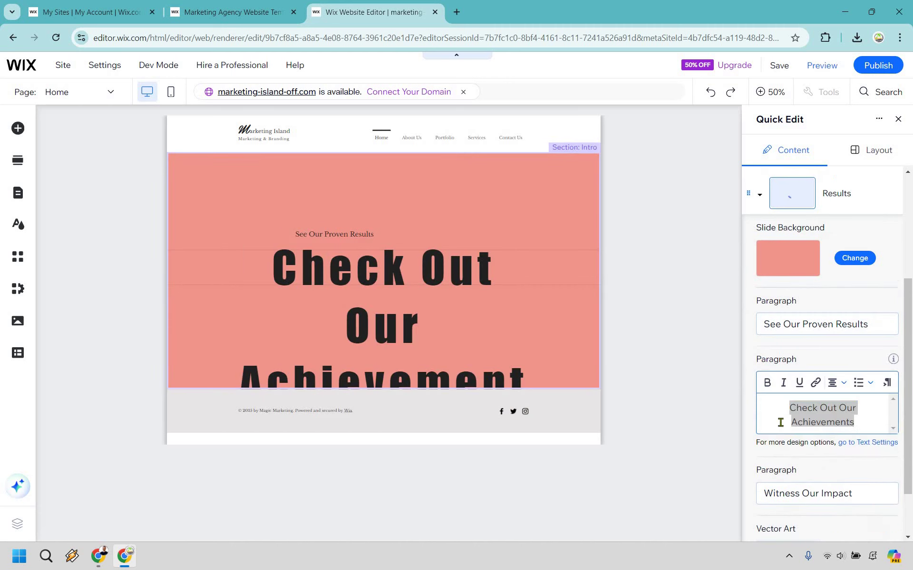
pyautogui.doubleClick(885, 428)
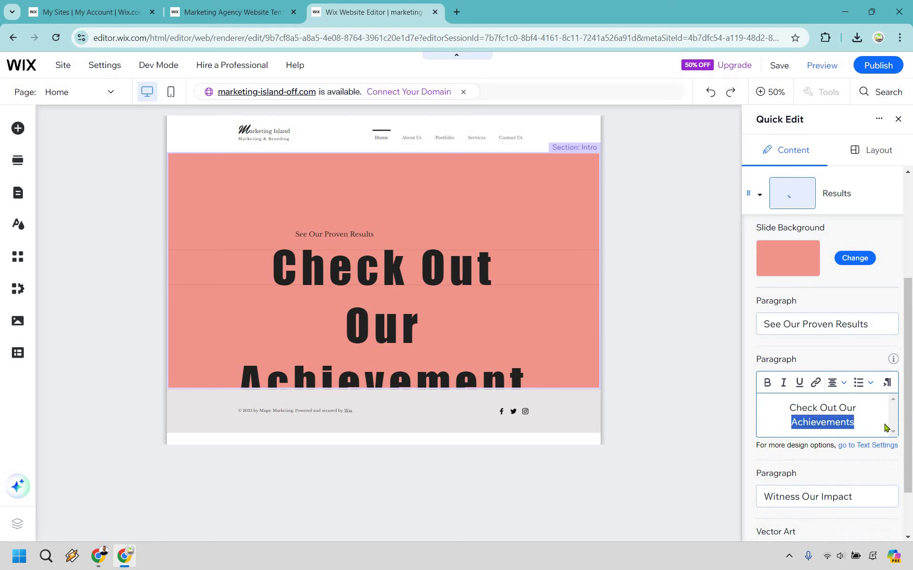
pyautogui.write('Results')
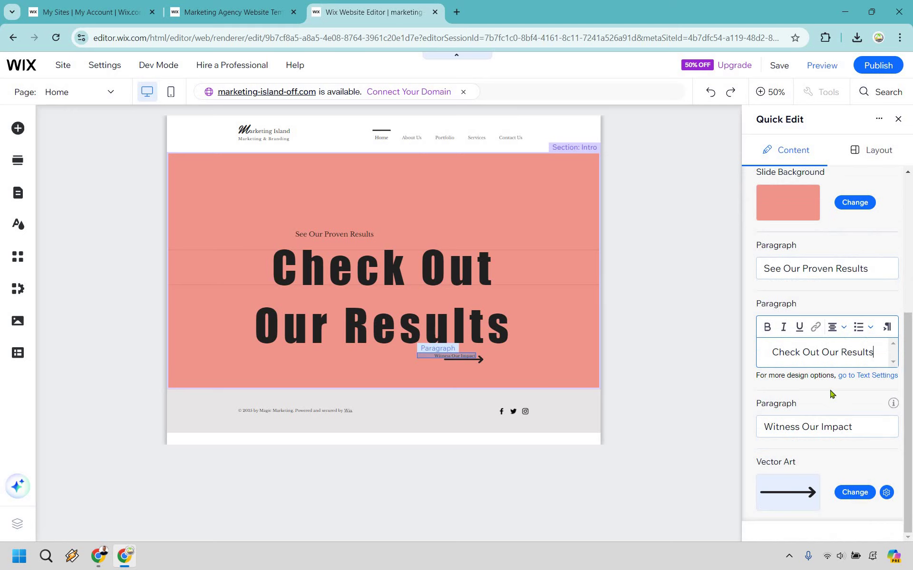
pyautogui.scroll(5, 831, 394)
pyautogui.scroll(-5, 831, 394)
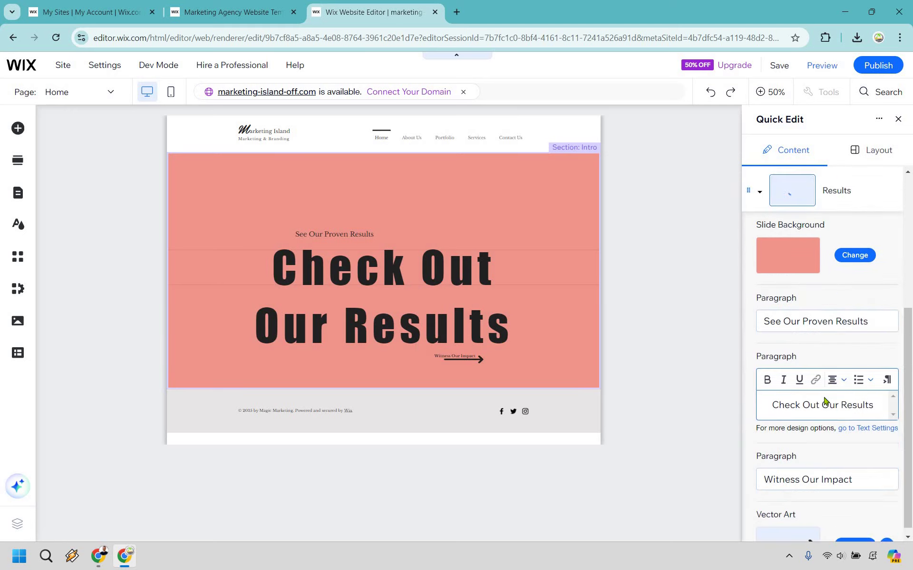
pyautogui.scroll(5, 823, 387)
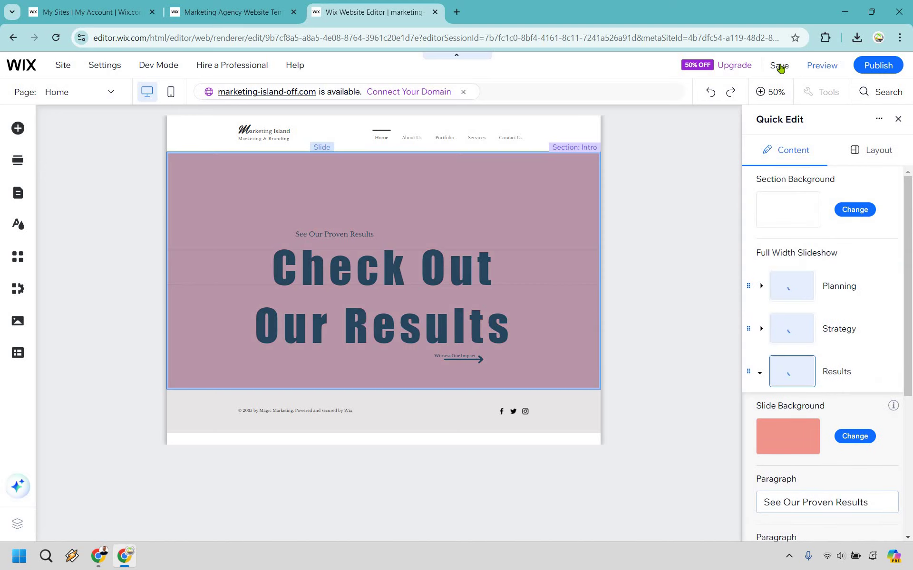
pyautogui.click(779, 66)
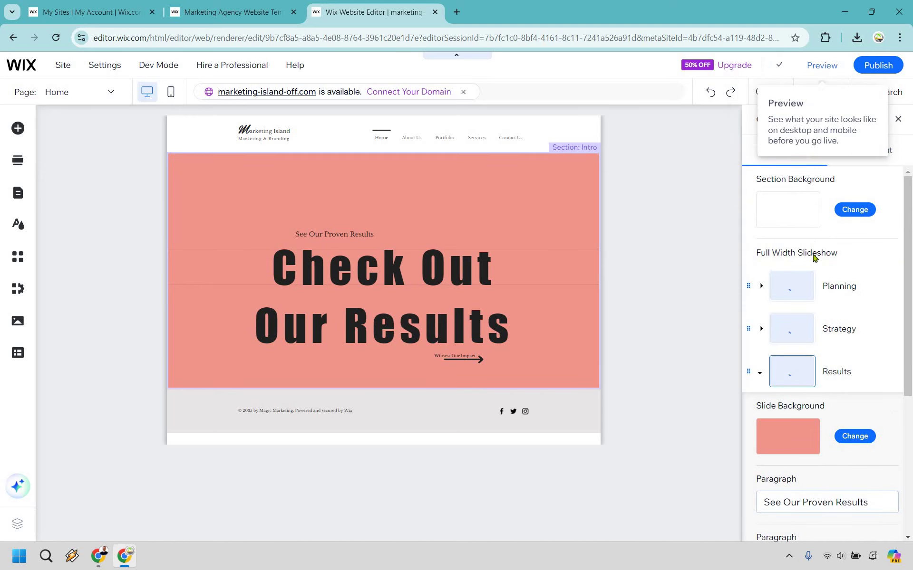
pyautogui.hotkey('ctrl', 'shift', 'p')
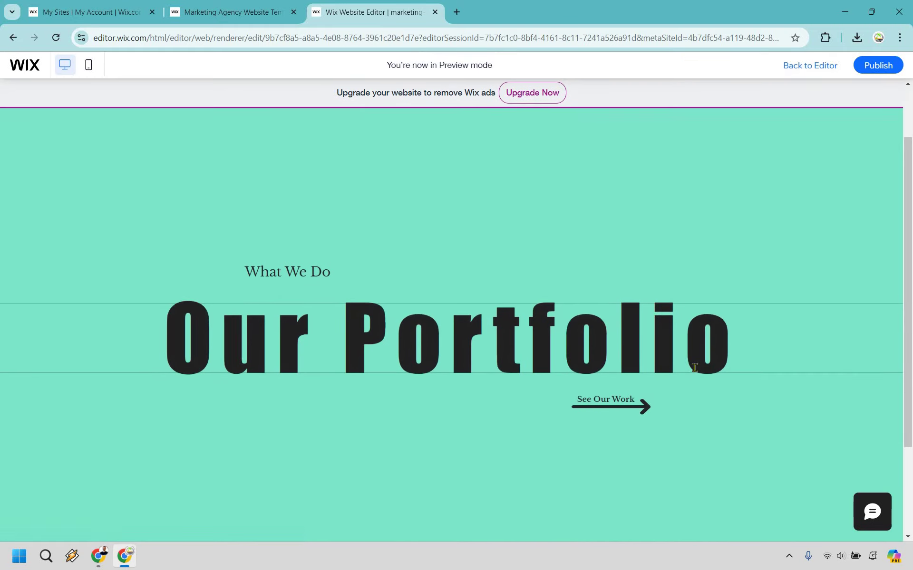
# Scroll the preview and follow the link to the Portfolio page.
pyautogui.scroll(1, 694, 368)
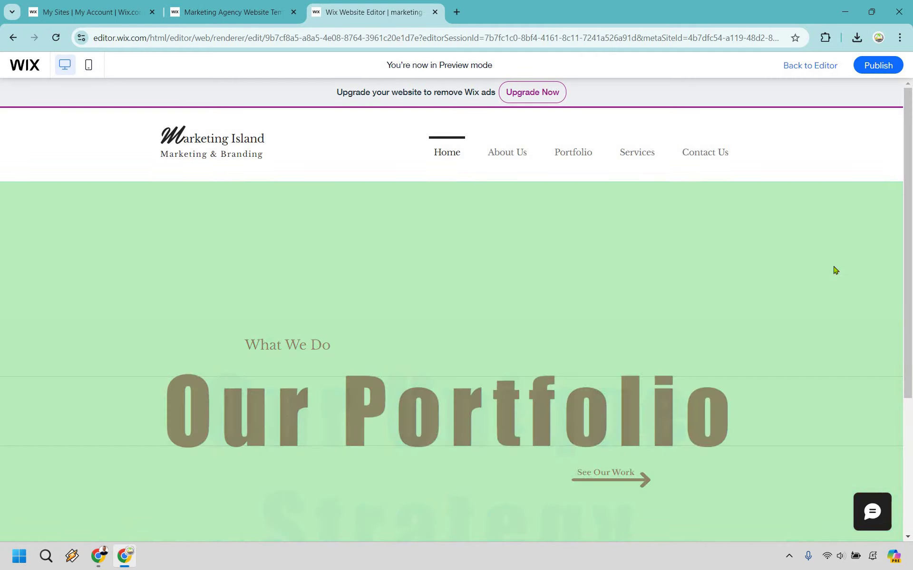
pyautogui.scroll(-3, 719, 359)
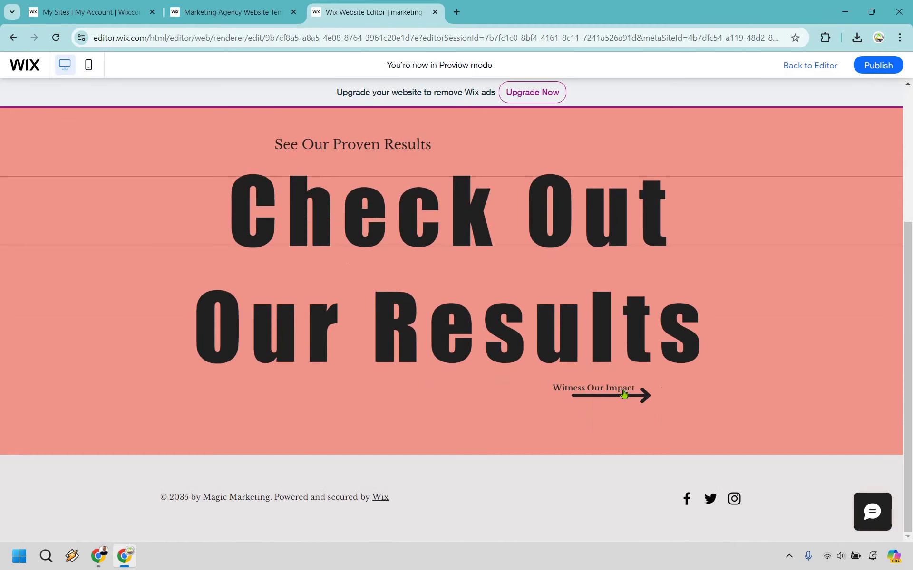
pyautogui.scroll(4, 662, 340)
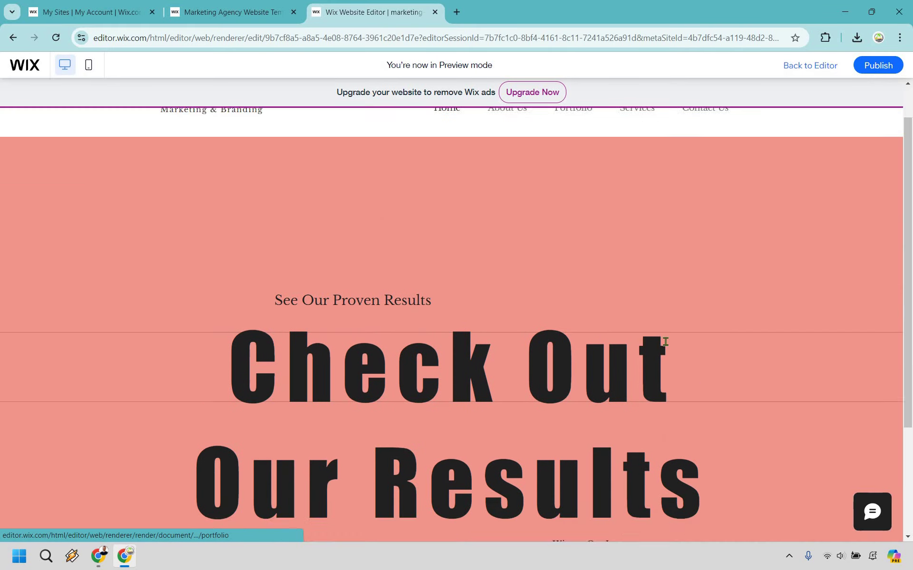
pyautogui.scroll(-4, 637, 385)
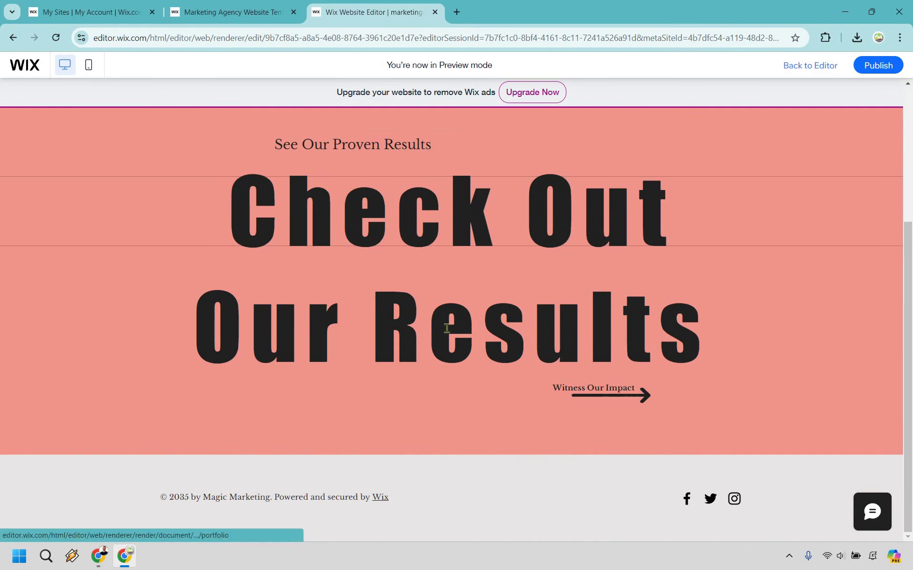
pyautogui.click(536, 300)
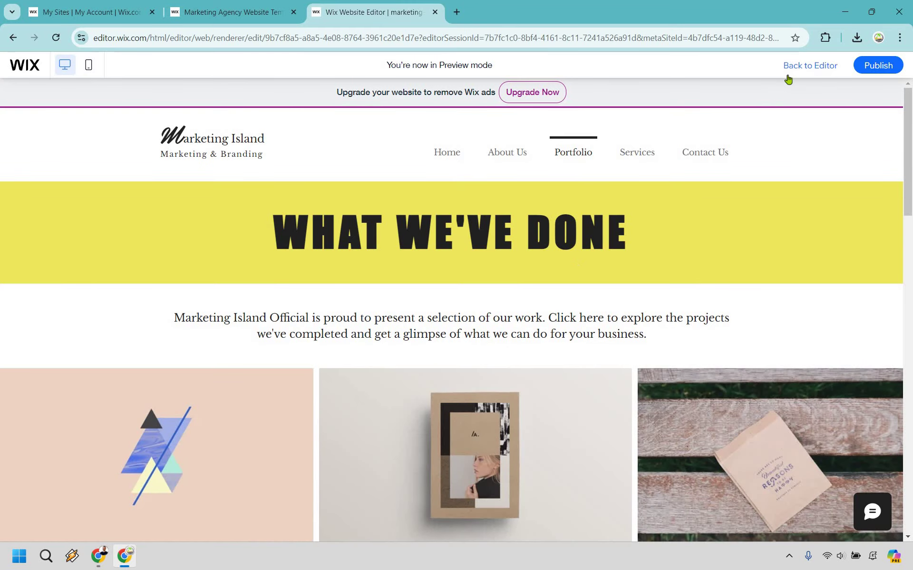
# Return to the editor and switch to the Portfolio page from the pages list.
pyautogui.click(797, 69)
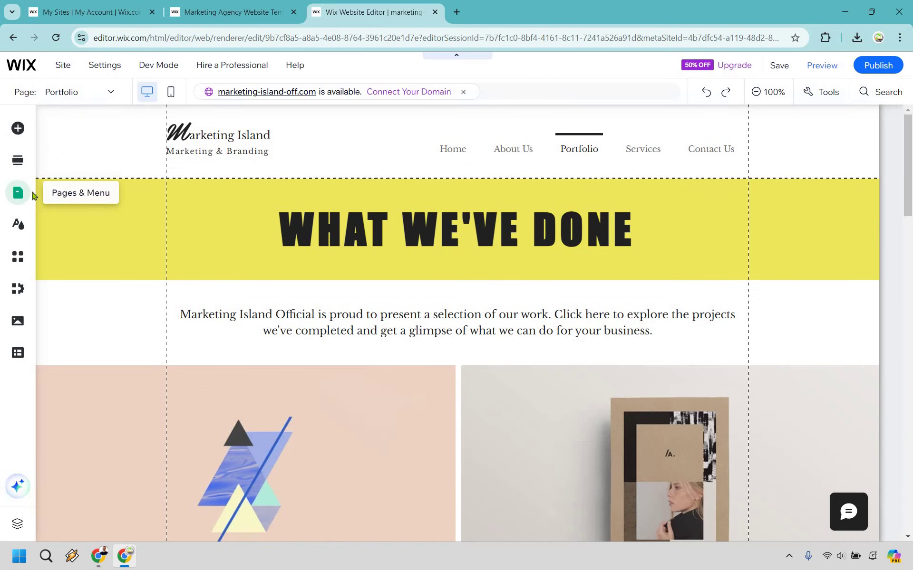
pyautogui.click(196, 185)
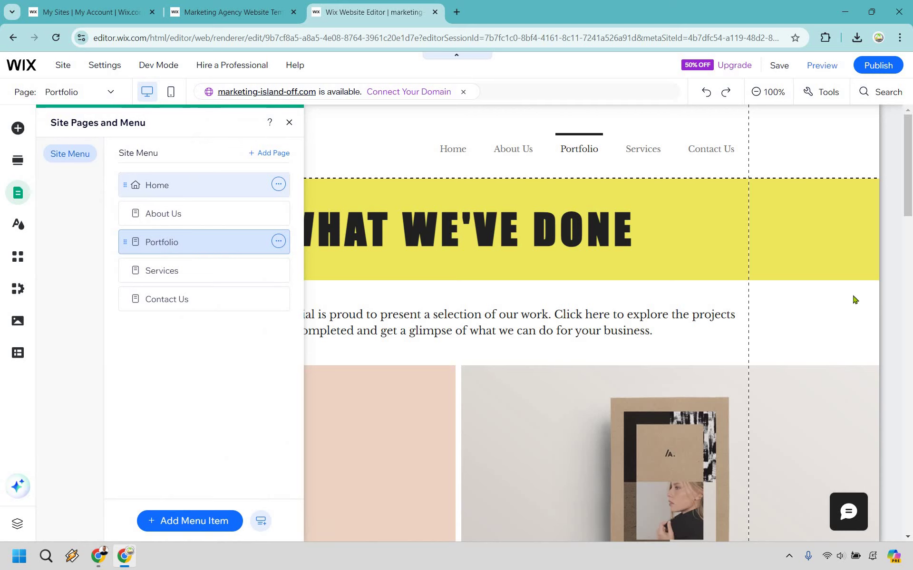
pyautogui.scroll(-5, 473, 438)
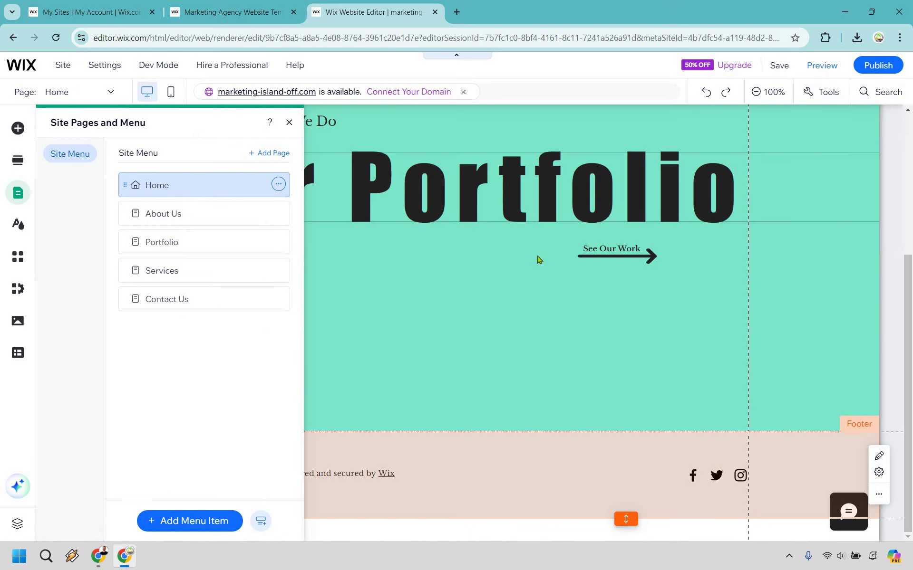
pyautogui.scroll(5, 466, 229)
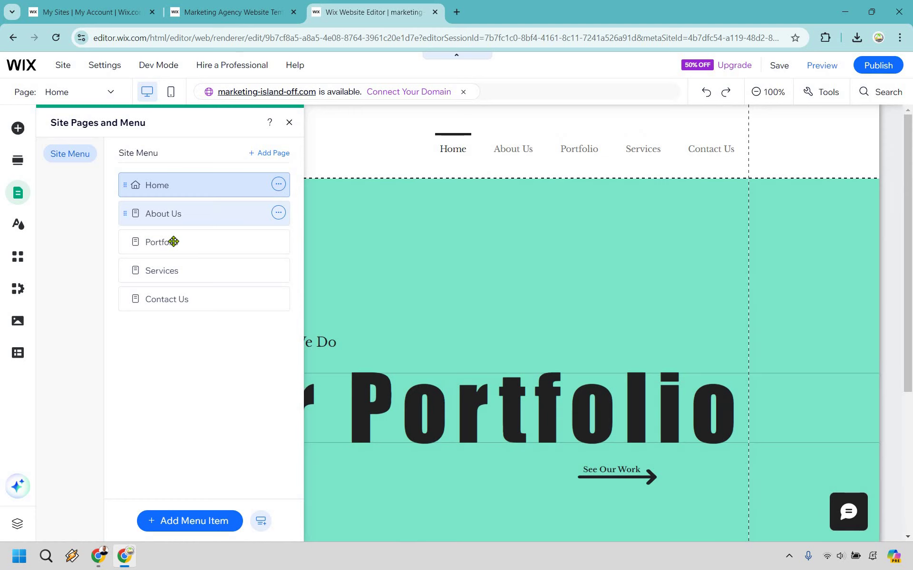
pyautogui.click(173, 241)
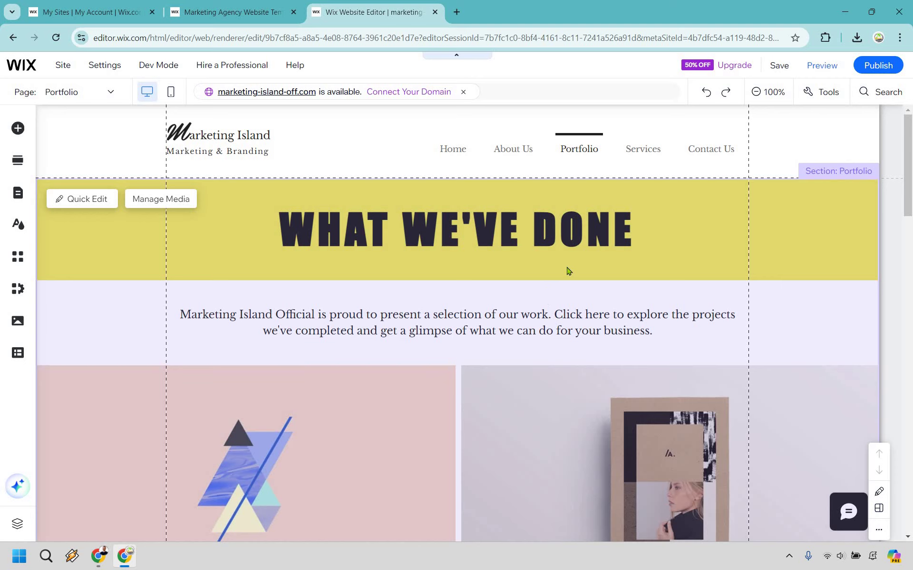
# Select the Portfolio page's Wix Pro Gallery on the canvas.
pyautogui.scroll(-10, 561, 281)
pyautogui.scroll(8, 561, 281)
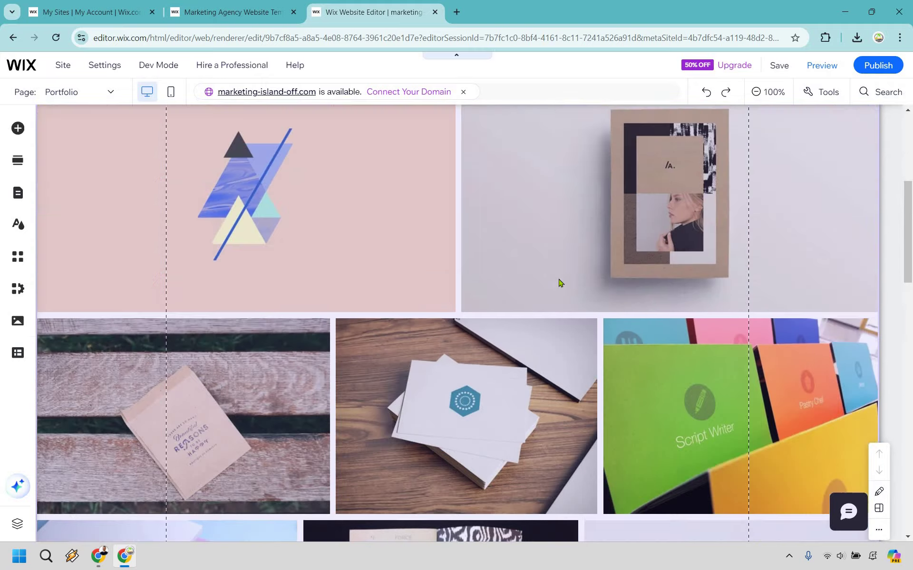
pyautogui.scroll(-17, 568, 235)
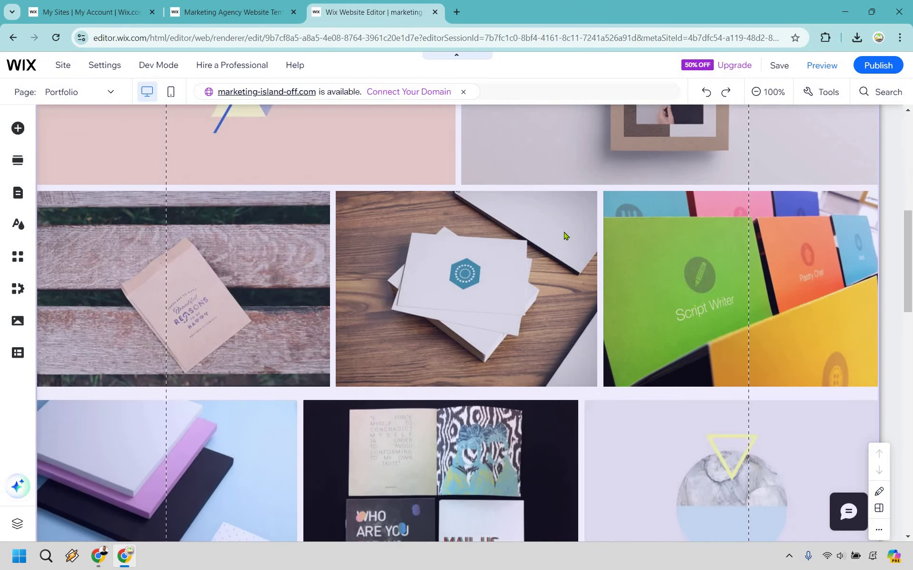
pyautogui.scroll(18, 322, 270)
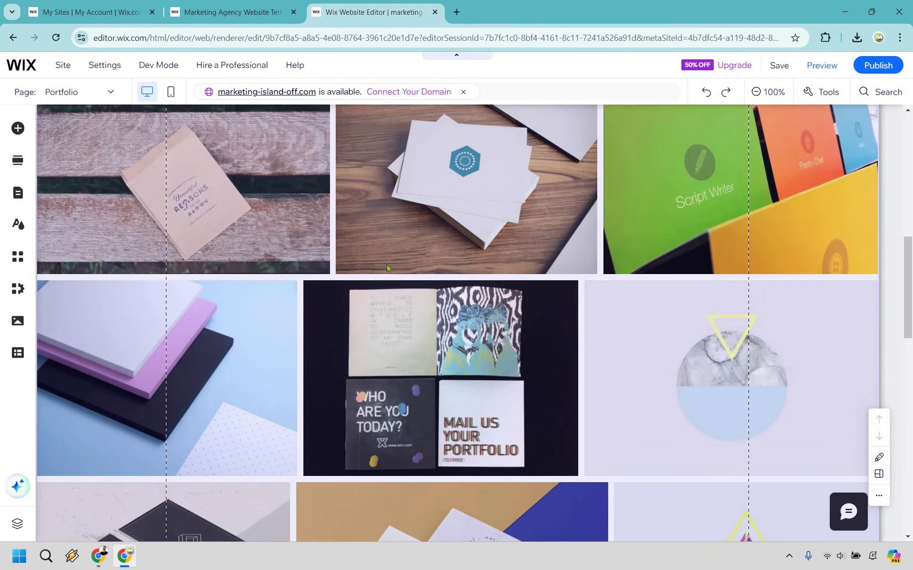
pyautogui.scroll(-2, 321, 269)
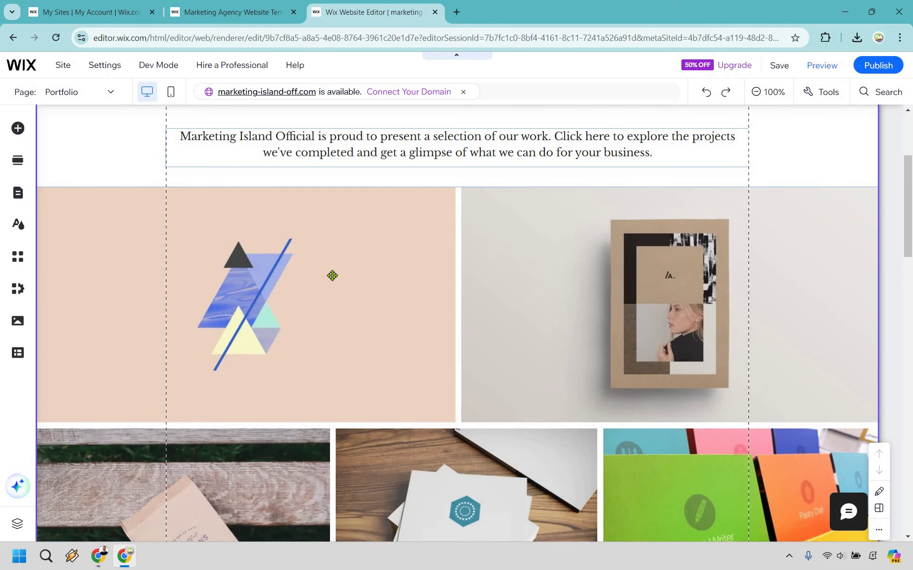
pyautogui.click(332, 274)
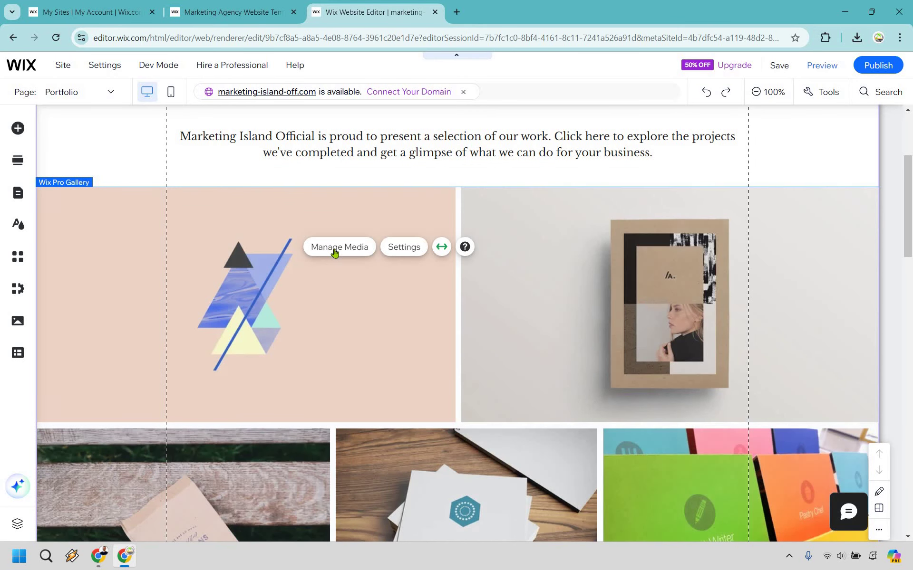
# Open the gallery's Manage Media organizer and choose Add Media > Image.
pyautogui.click(335, 249)
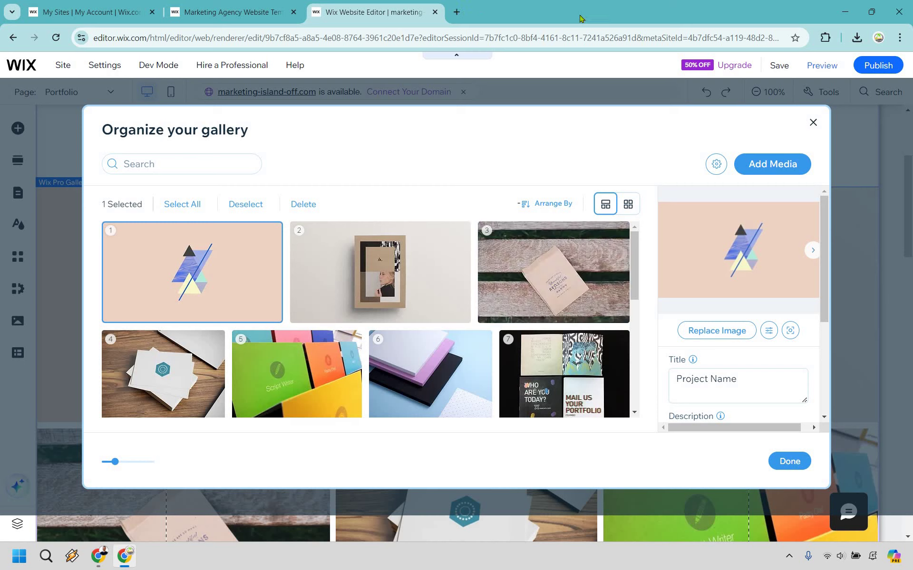
pyautogui.click(781, 171)
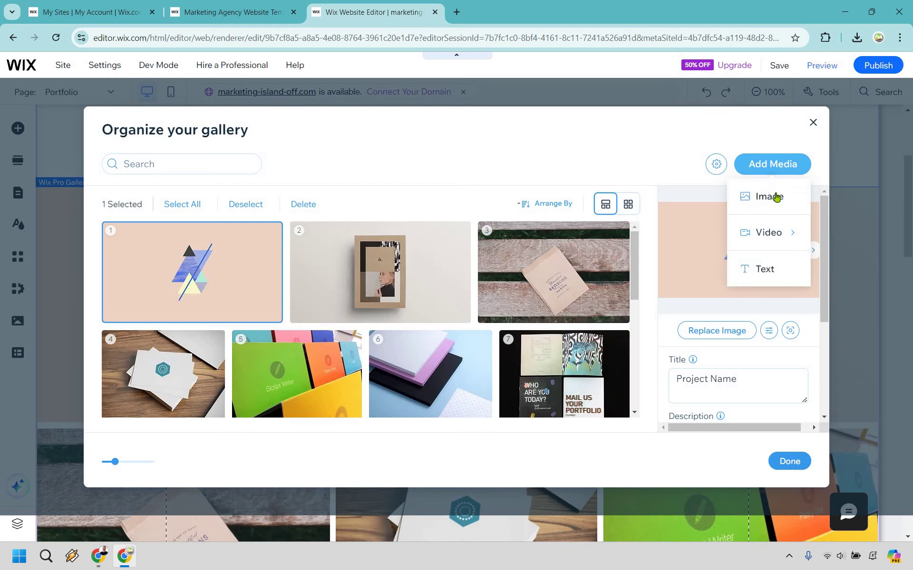
pyautogui.click(776, 196)
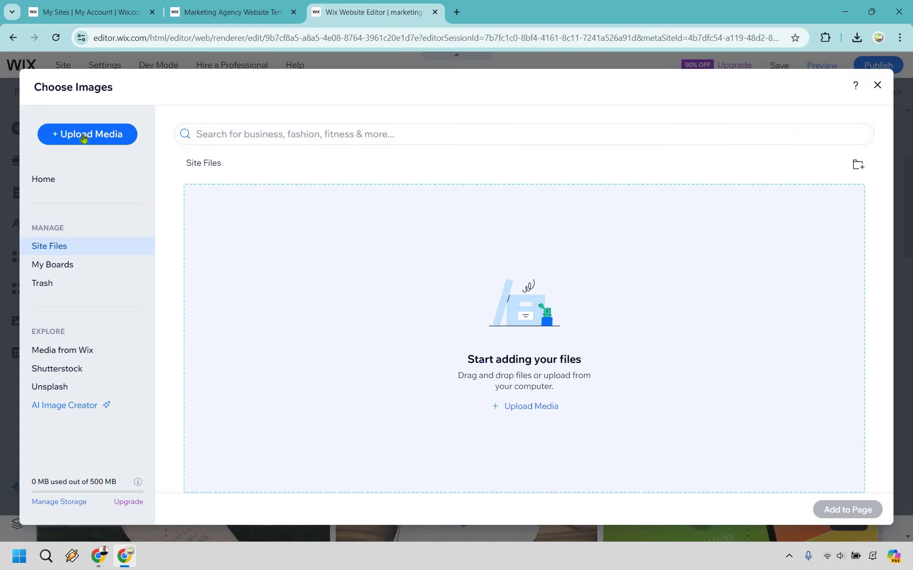
# Upload image.png from the computer to the gallery and move it to the first position.
pyautogui.click(87, 134)
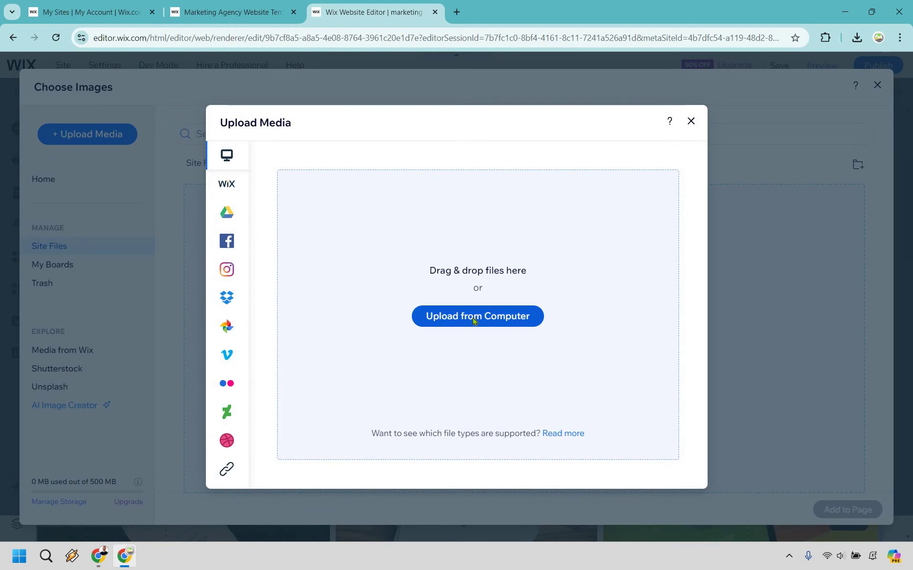
pyautogui.click(475, 319)
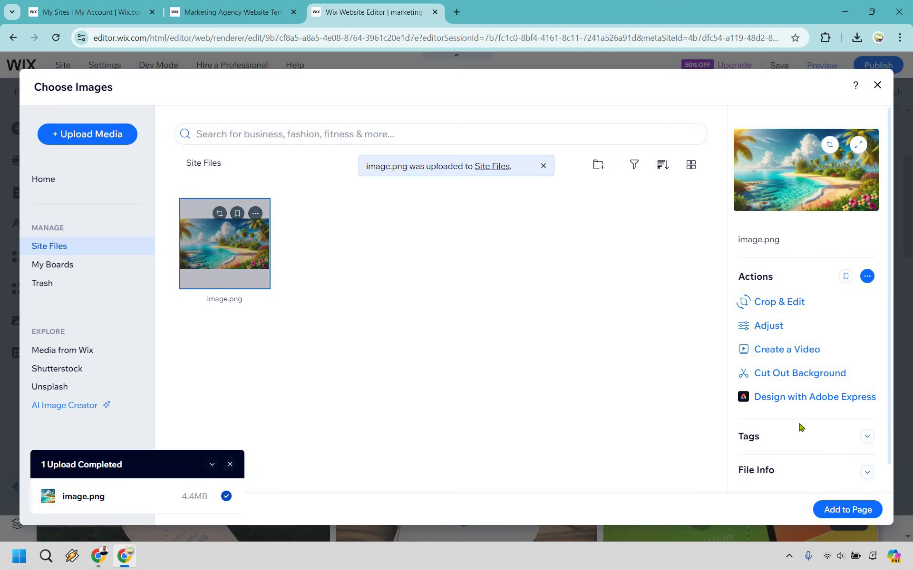
pyautogui.click(842, 511)
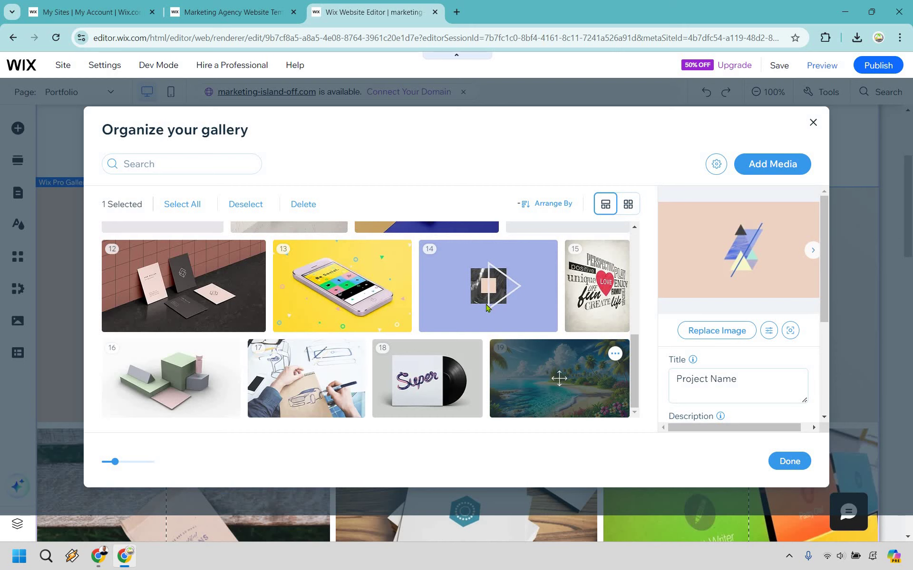
pyautogui.moveTo(559, 379); pyautogui.dragTo(276, 284)
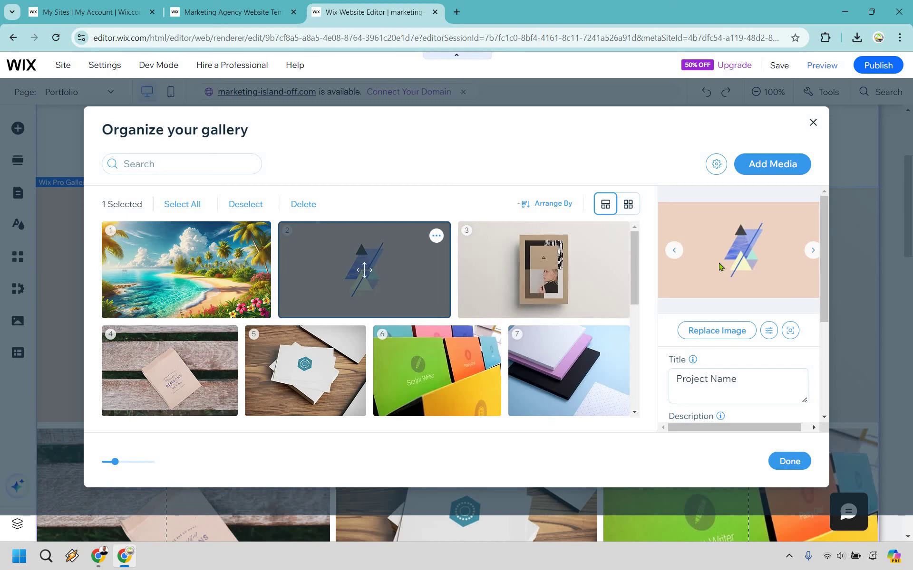
# Replace the second gallery image, the triangle artwork, with uploaded image (1).png.
pyautogui.click(715, 330)
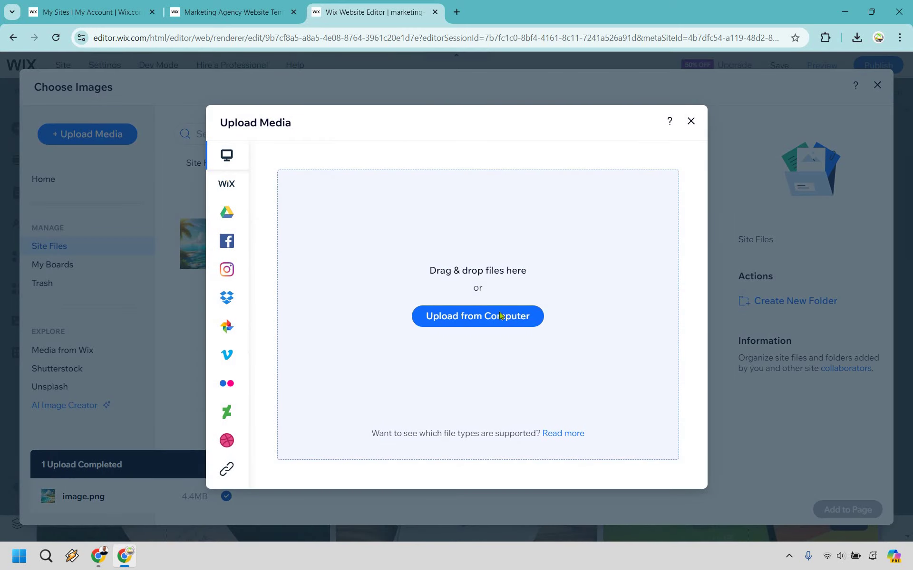
pyautogui.click(495, 316)
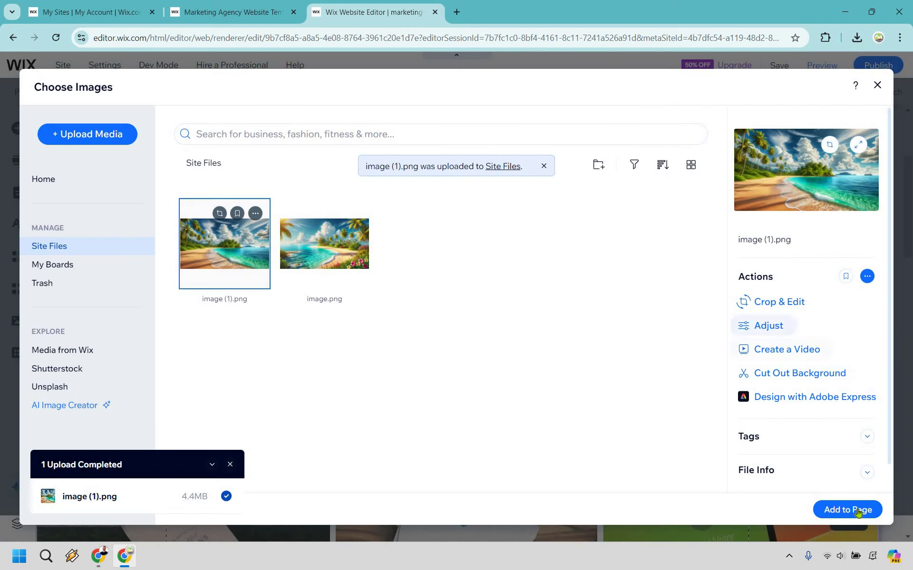
pyautogui.click(859, 511)
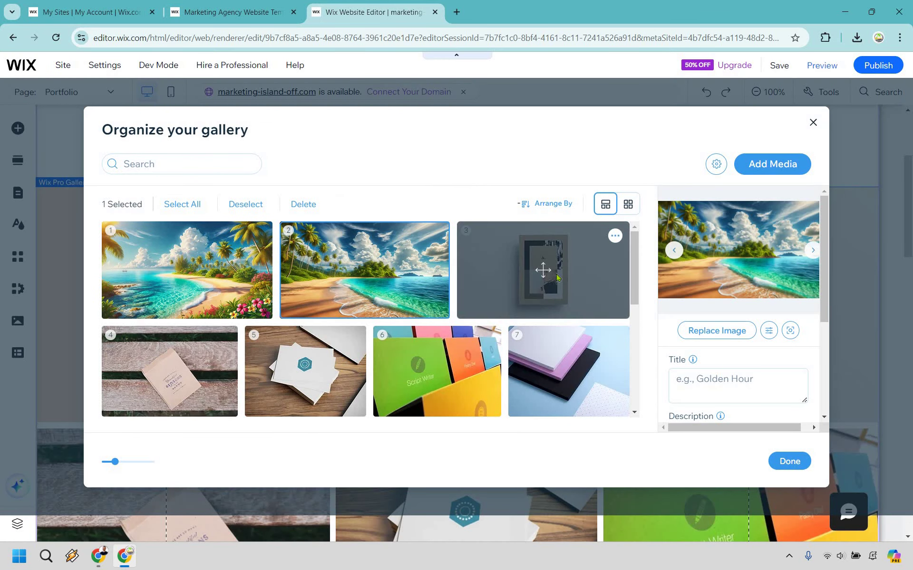
pyautogui.scroll(-6, 557, 278)
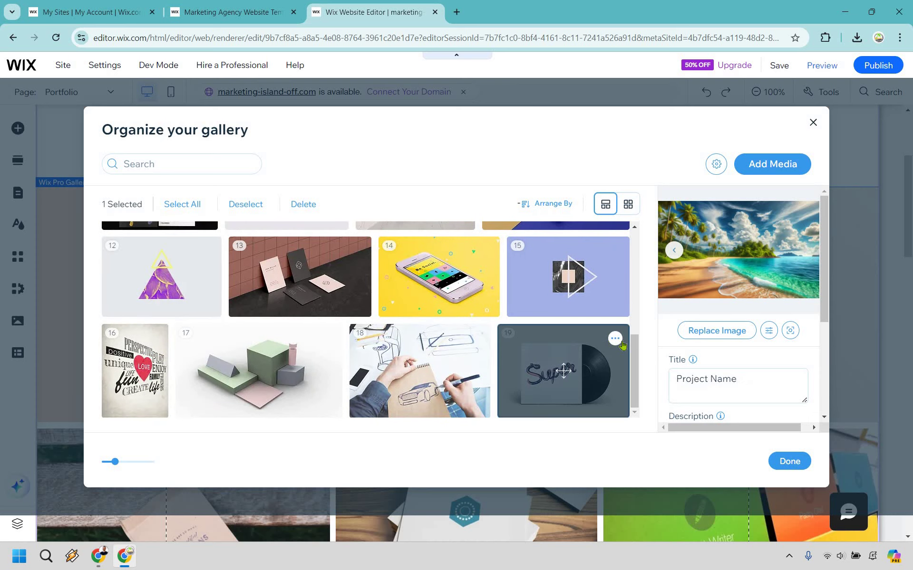
# Remove the Super vinyl and hand-sketching pictures, leaving 17 gallery images, and close the organizer.
pyautogui.click(615, 339)
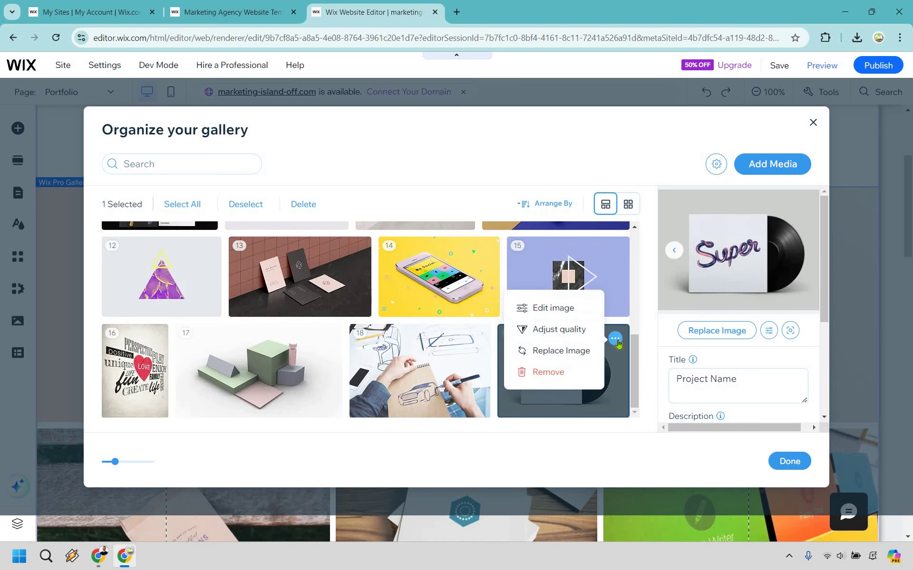
pyautogui.click(548, 372)
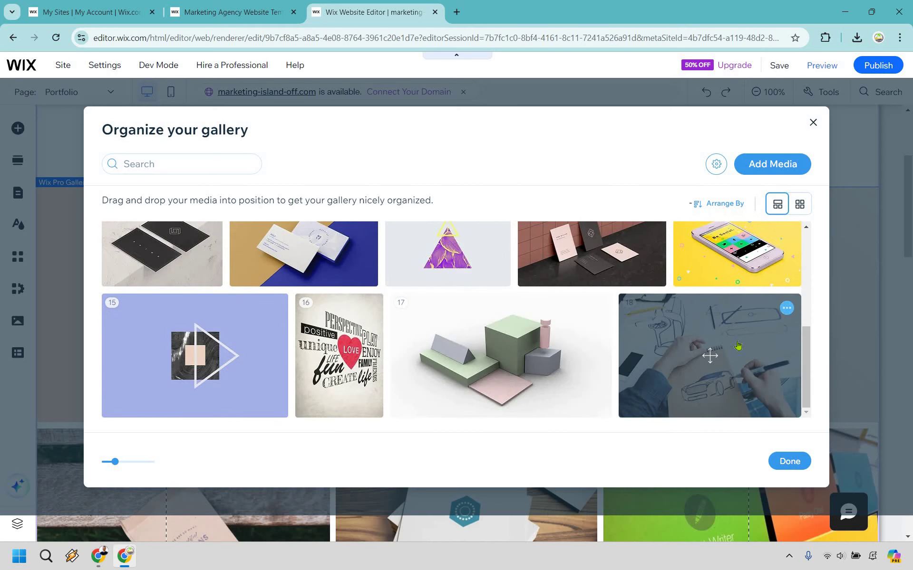
pyautogui.click(786, 308)
pyautogui.click(720, 342)
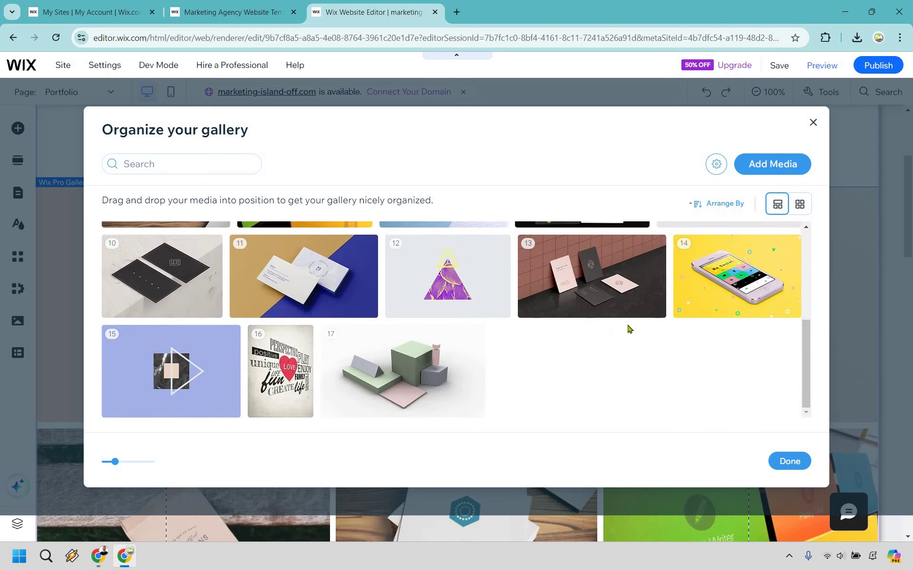
pyautogui.click(790, 465)
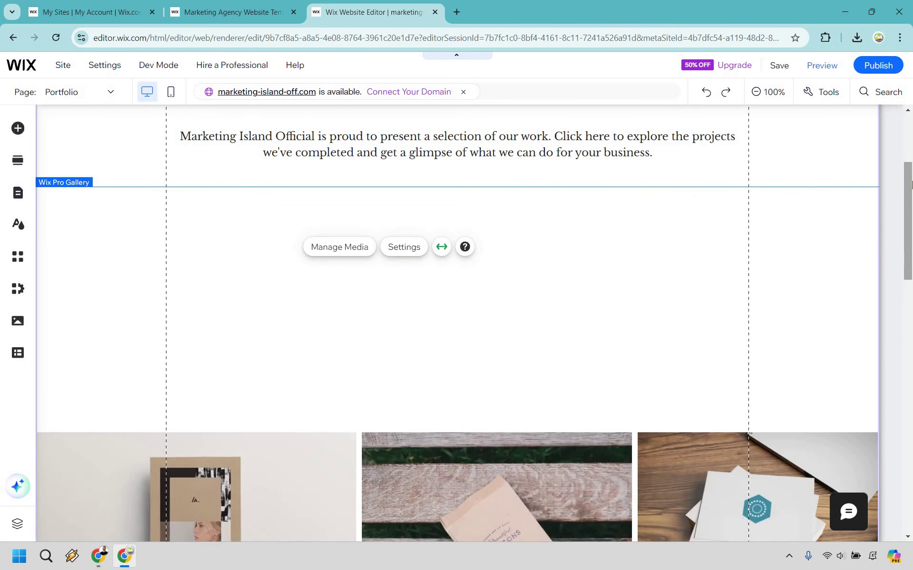
# Look over the revised Portfolio gallery and save the site.
pyautogui.scroll(-10, 472, 345)
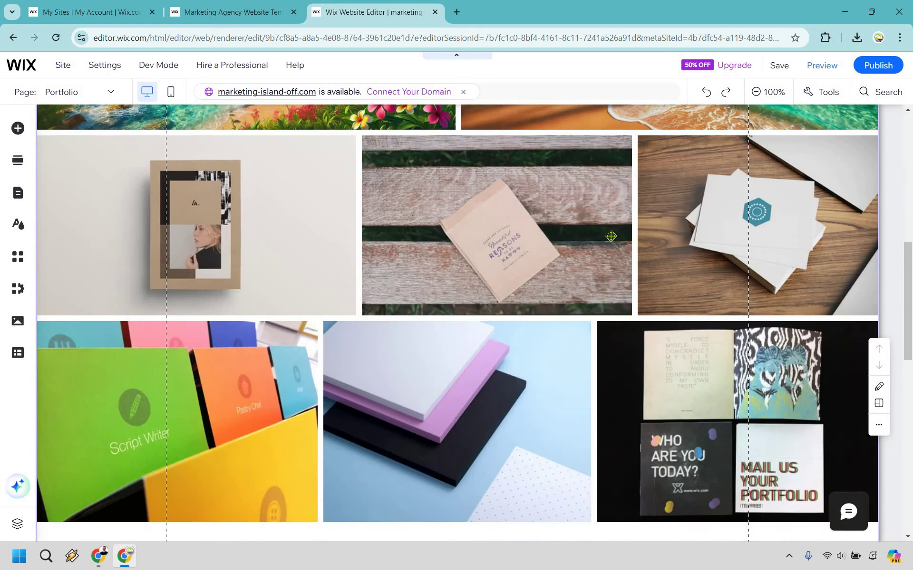
pyautogui.scroll(10, 472, 345)
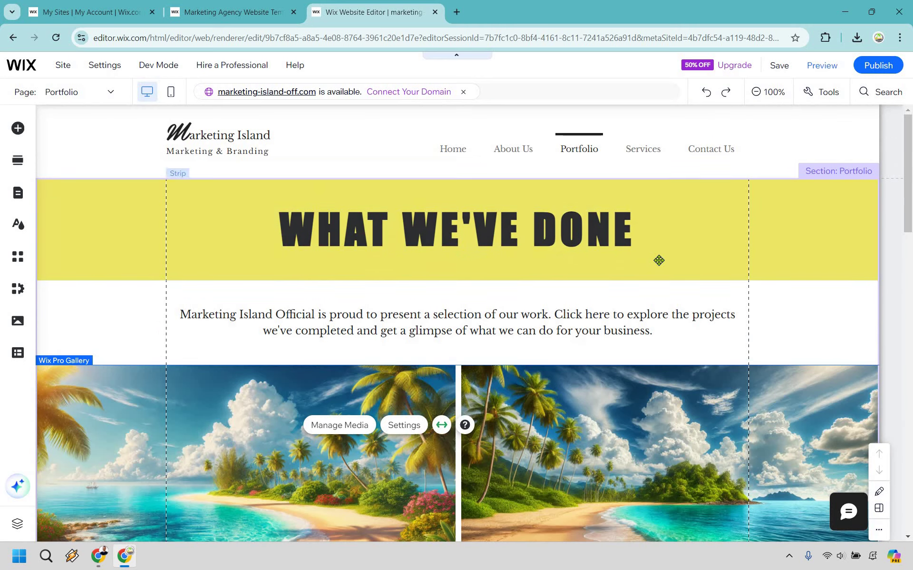
pyautogui.scroll(-5, 658, 260)
pyautogui.scroll(-15, 659, 260)
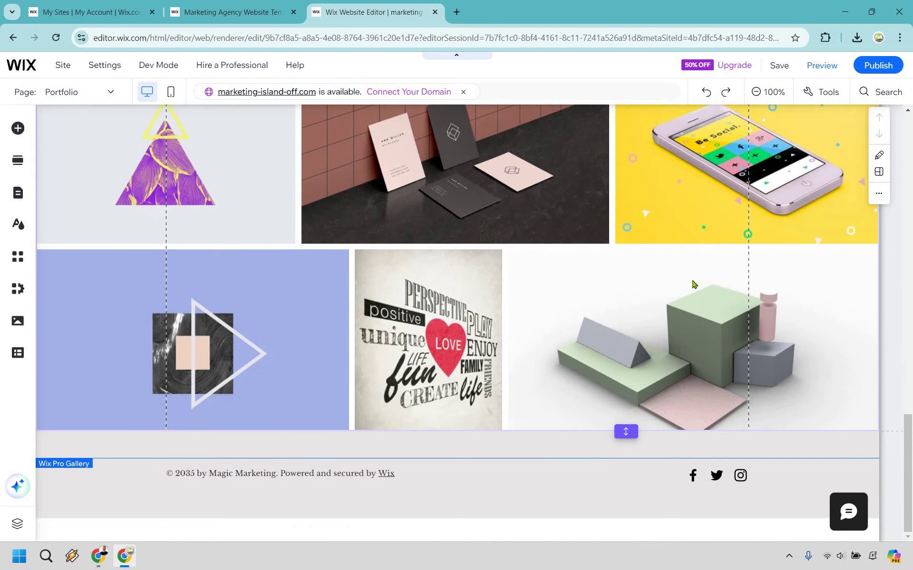
pyautogui.scroll(10, 691, 282)
pyautogui.scroll(10, 690, 282)
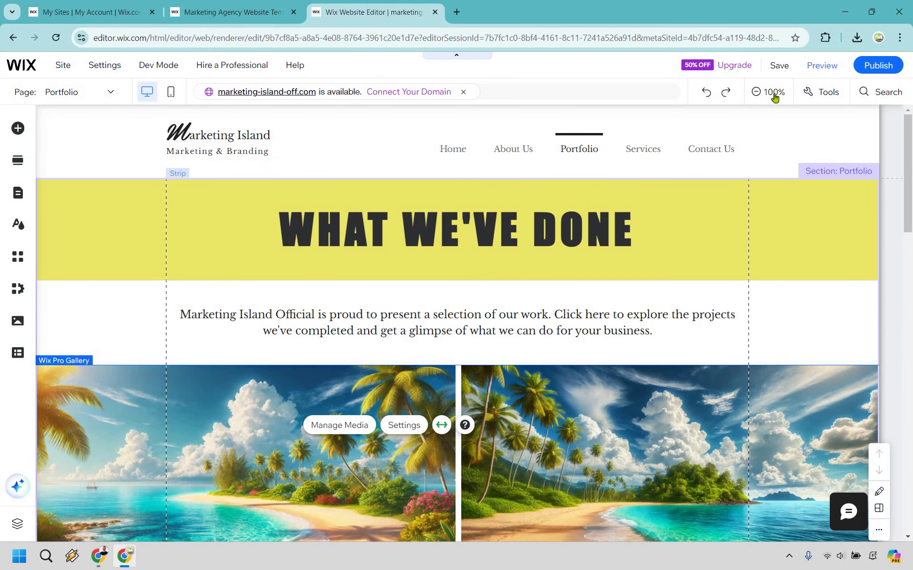
pyautogui.click(778, 66)
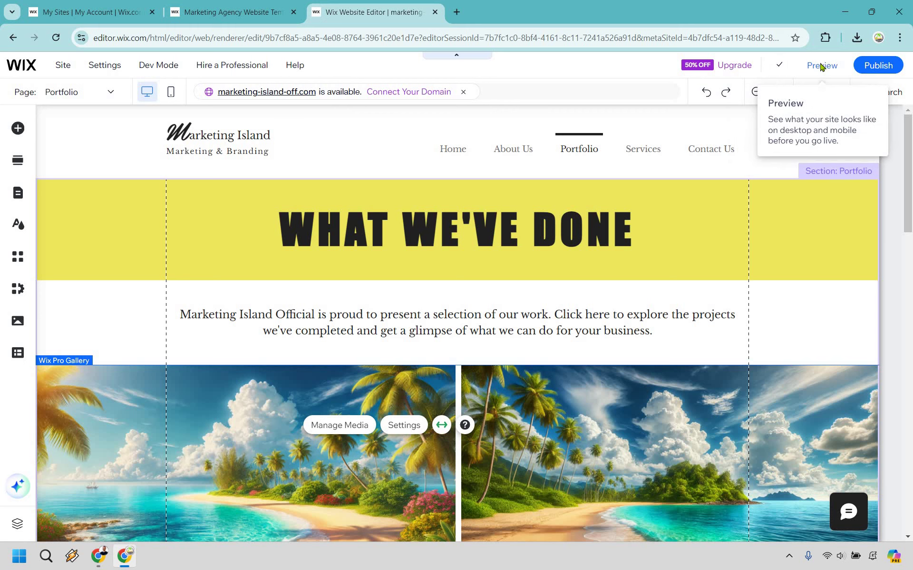
# Preview the site, view a beach gallery photo full-size, then go back to the Editor.
pyautogui.click(853, 150)
pyautogui.scroll(-5, 683, 210)
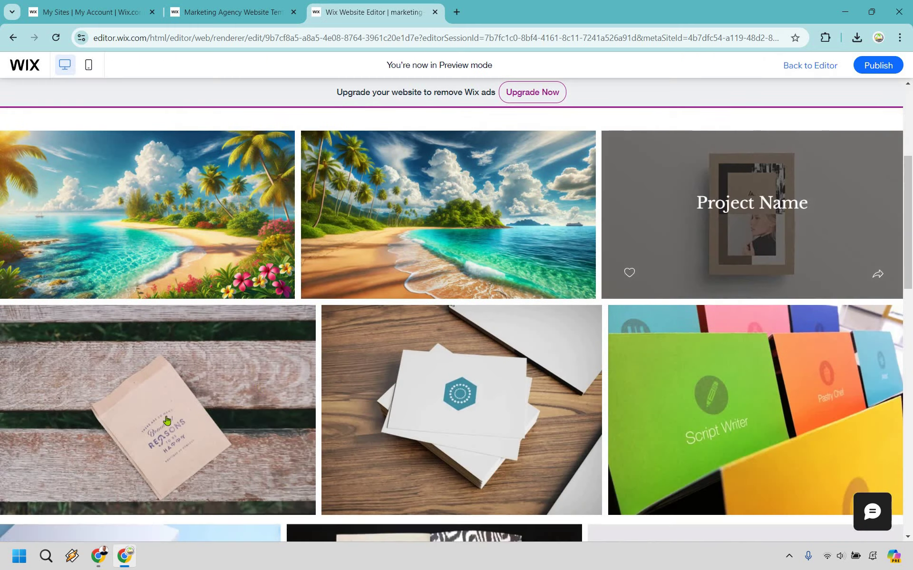
pyautogui.scroll(5, 682, 209)
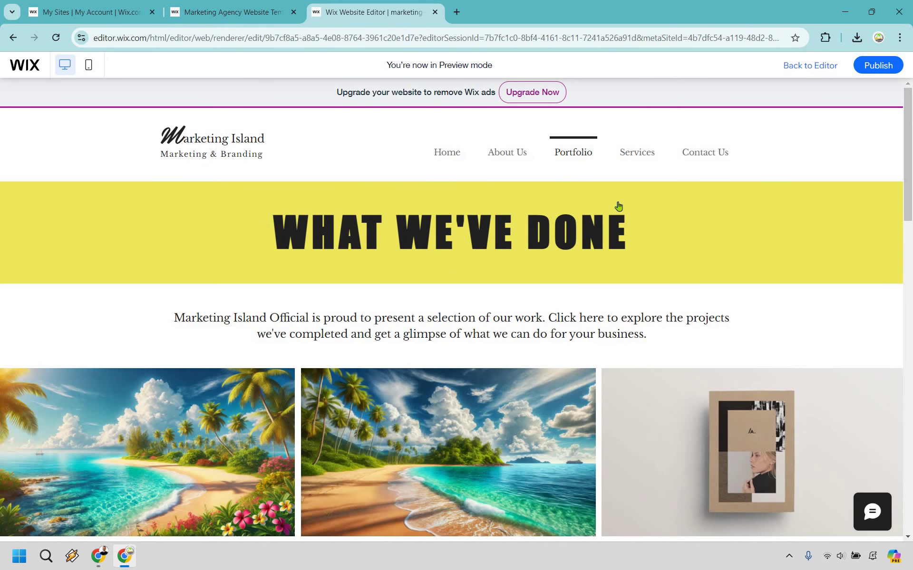
pyautogui.scroll(-2, 156, 242)
pyautogui.scroll(-3, 155, 241)
pyautogui.click(496, 240)
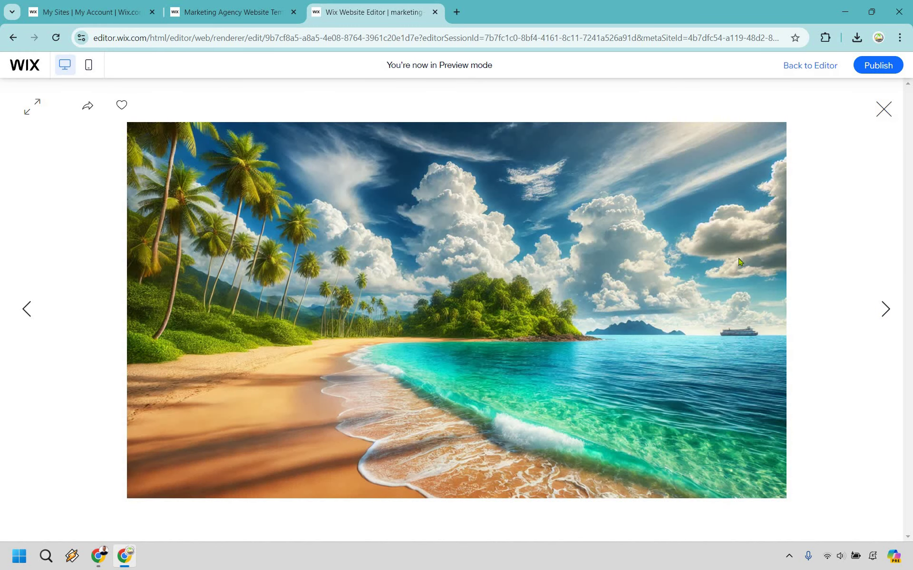
pyautogui.press('Escape')
pyautogui.scroll(5, 694, 310)
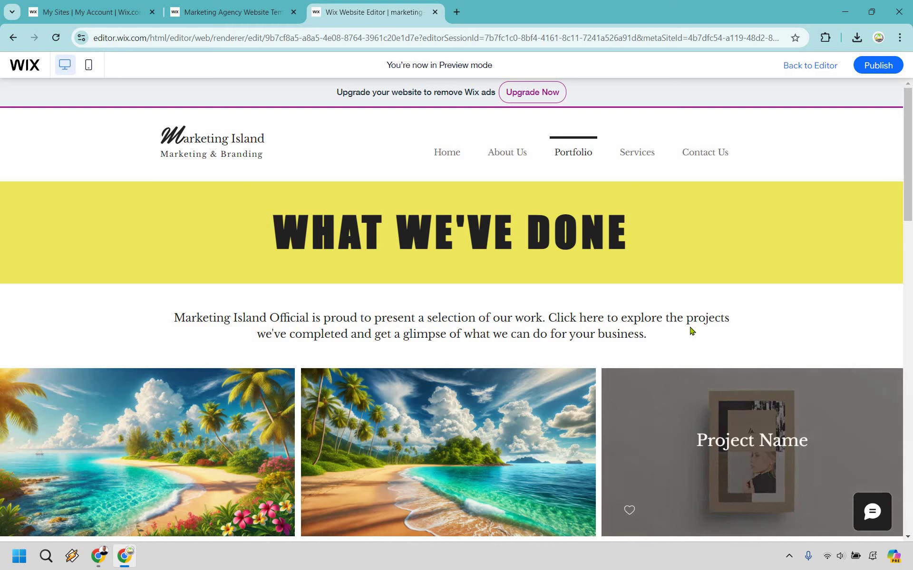
pyautogui.click(801, 66)
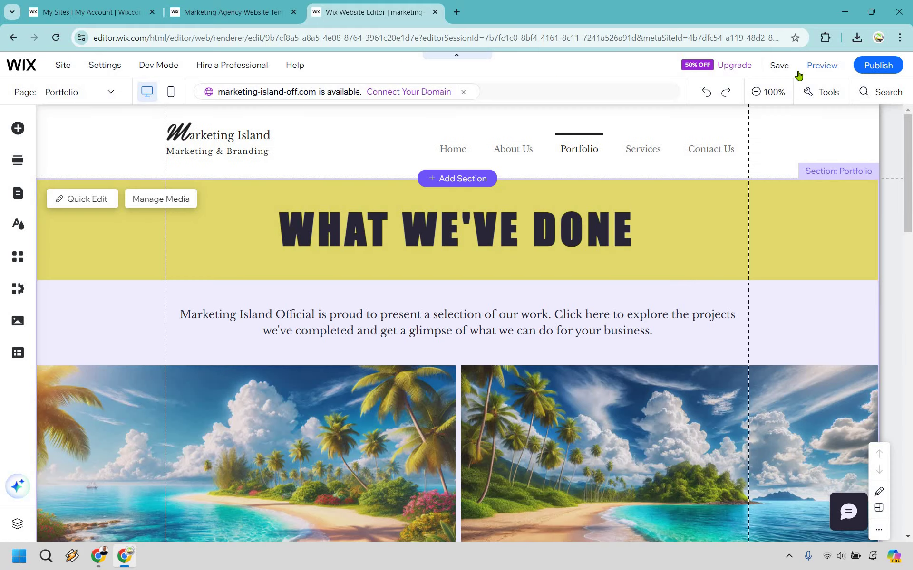
# Dismiss the autosave notice and open the Services page from Pages & Menu.
pyautogui.click(653, 152)
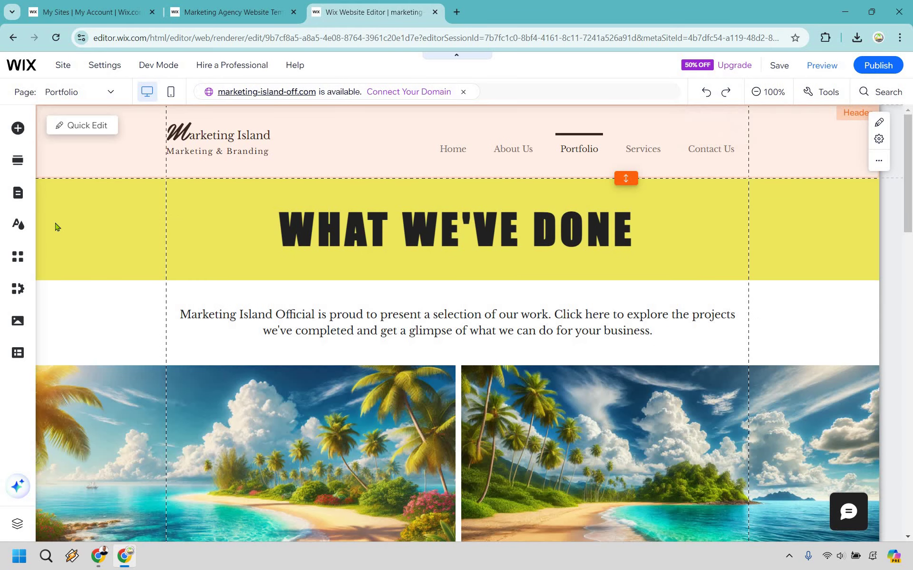
pyautogui.click(18, 196)
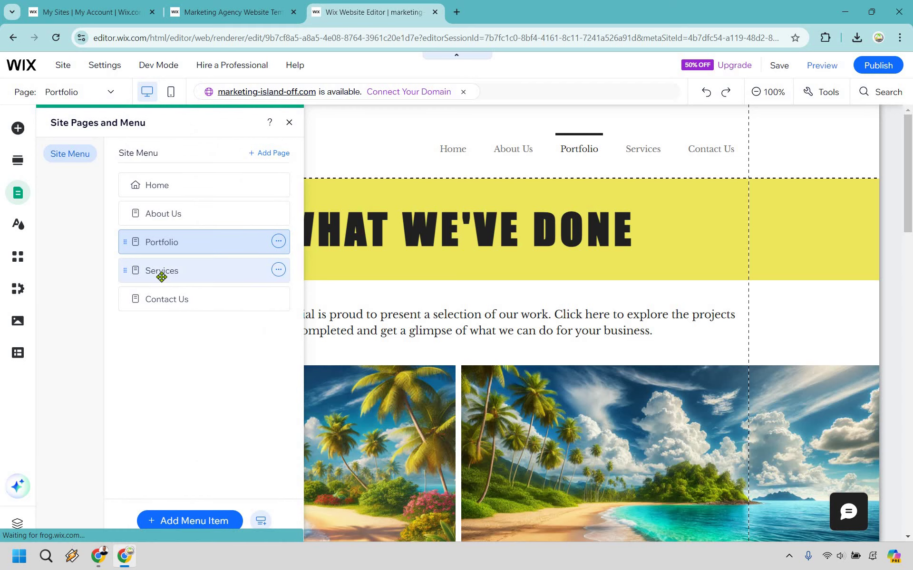
pyautogui.click(161, 275)
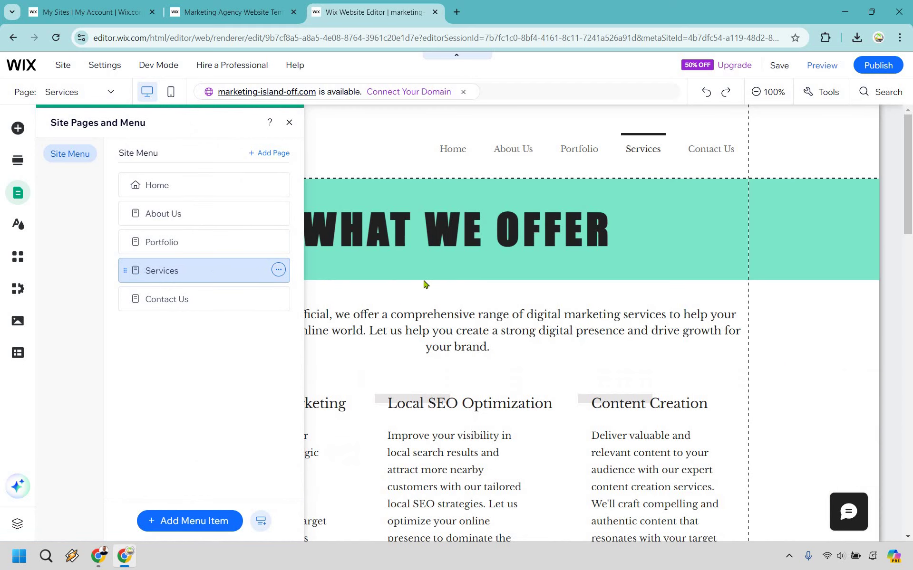
pyautogui.click(289, 124)
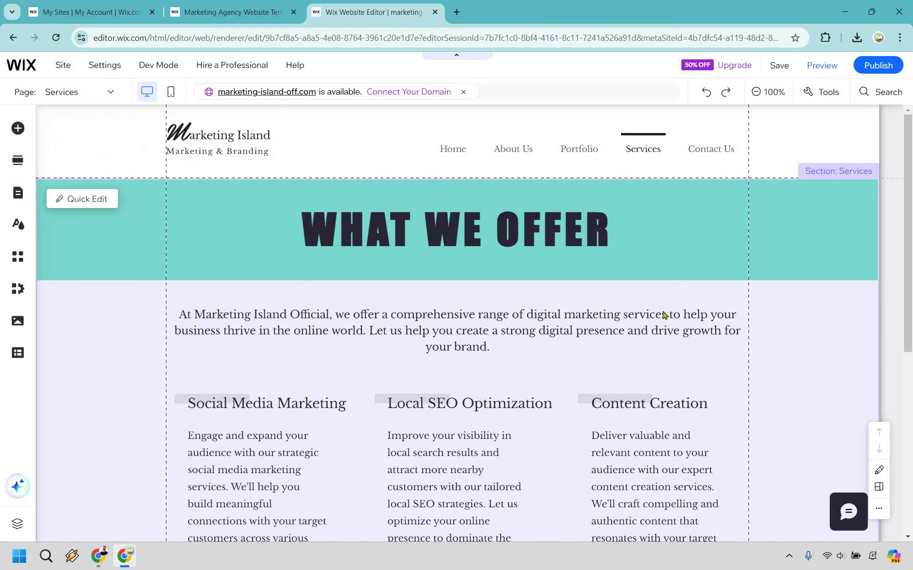
# Rewrite the Services intro paragraph as 'We can add anything that we like.'.
pyautogui.scroll(-4, 512, 269)
pyautogui.scroll(2, 511, 270)
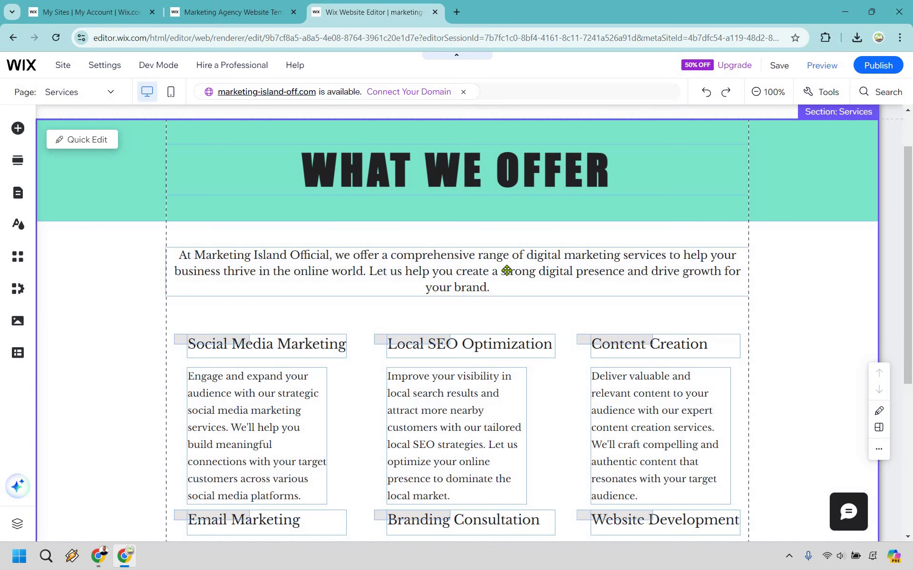
pyautogui.click(297, 259)
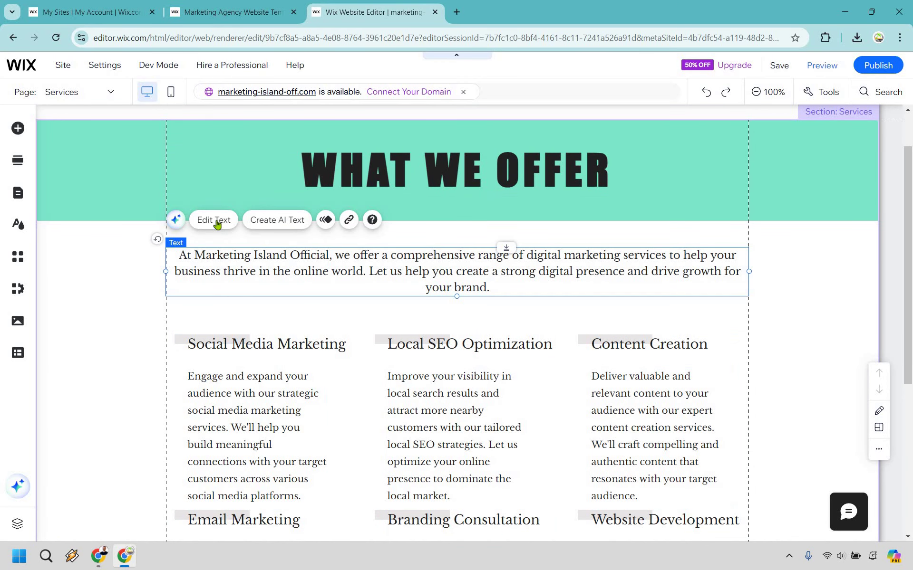
pyautogui.doubleClick(534, 276)
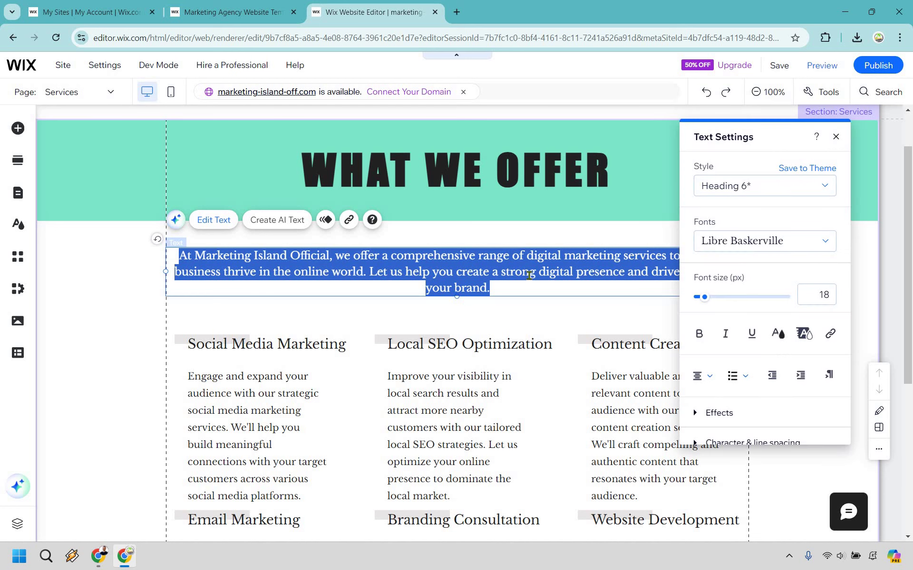
pyautogui.write('We c')
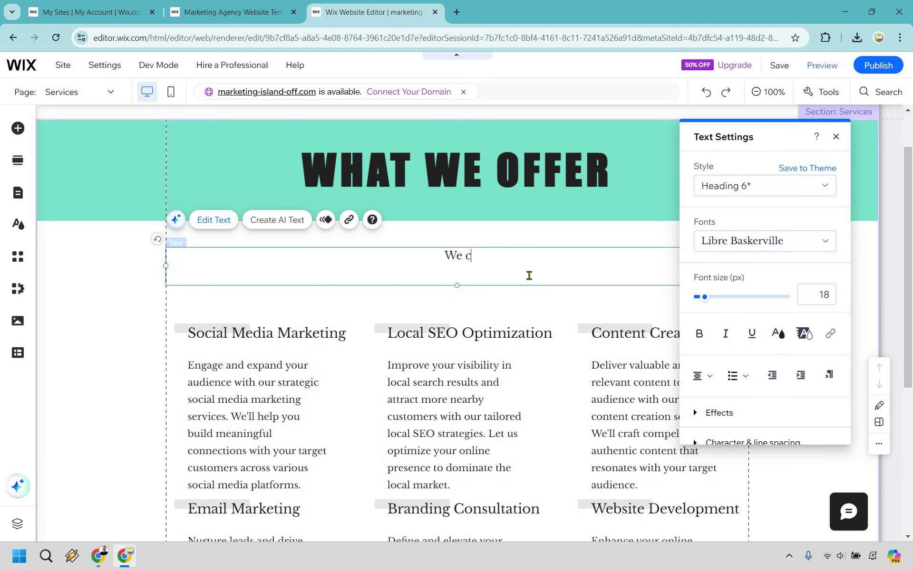
pyautogui.write('an add anyth')
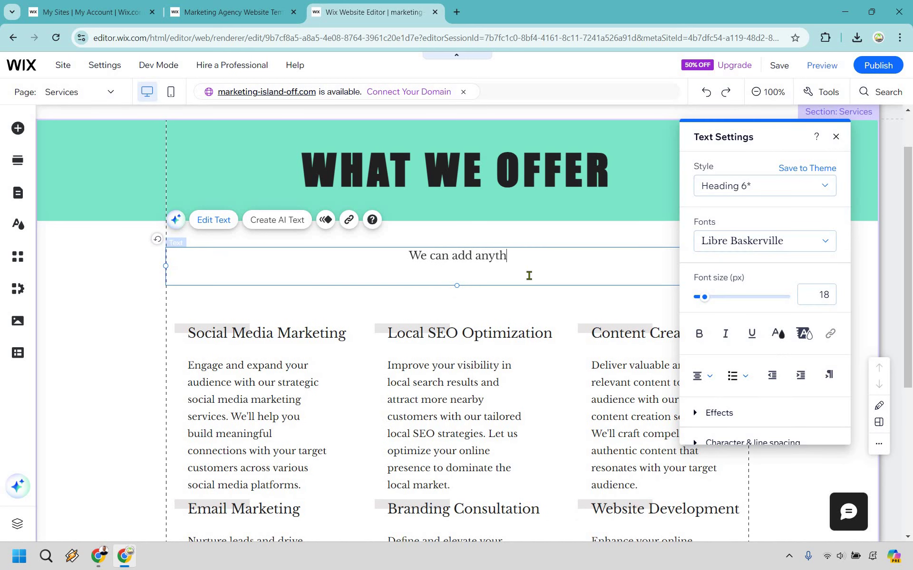
pyautogui.write('ing that we like.')
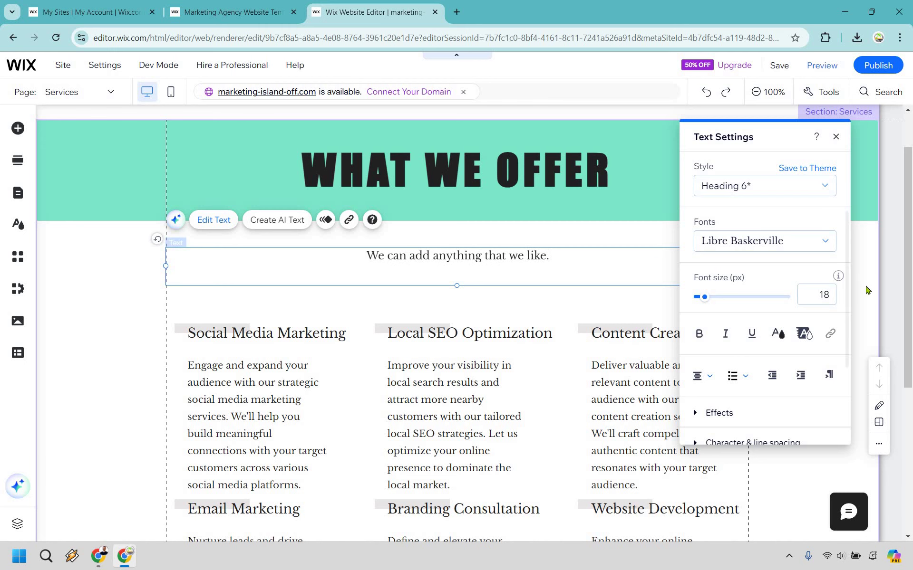
pyautogui.scroll(-5, 866, 290)
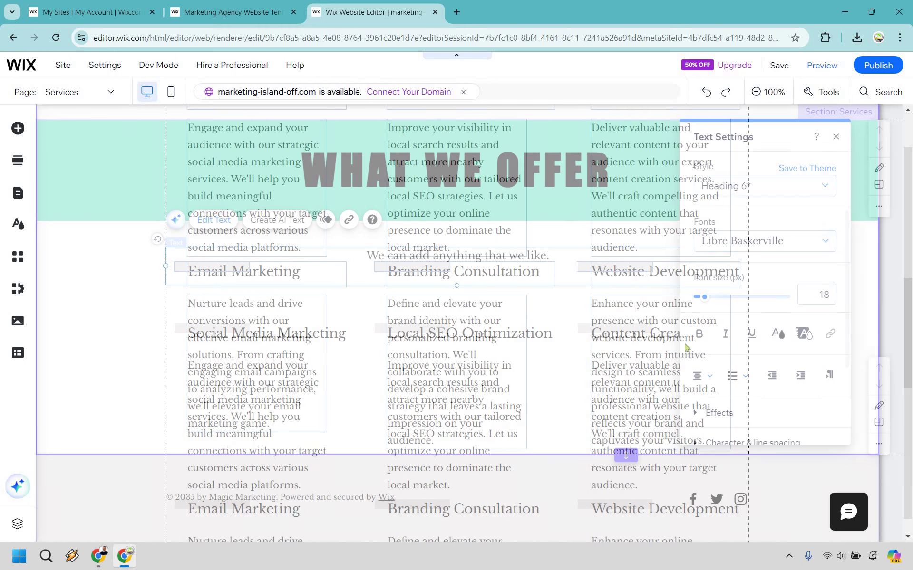
pyautogui.scroll(3, 588, 317)
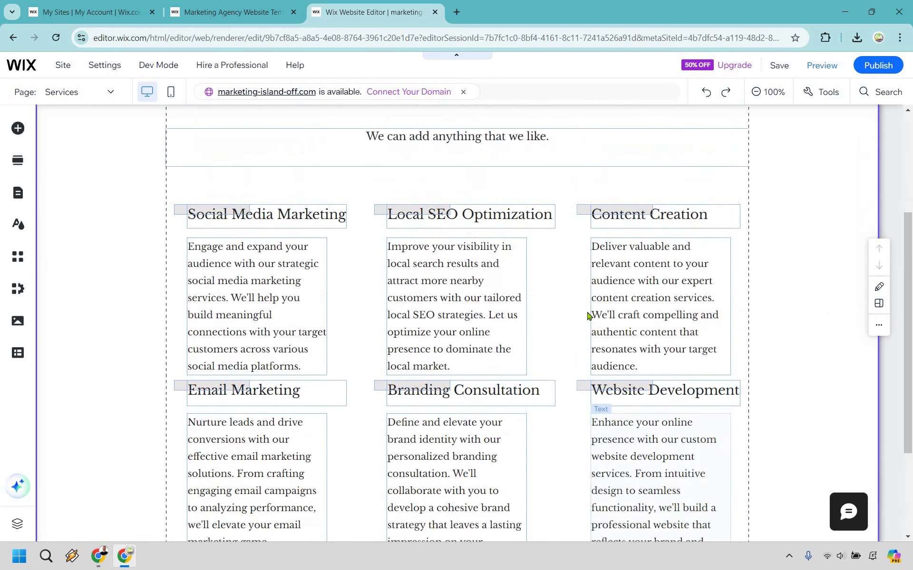
pyautogui.scroll(-3, 732, 321)
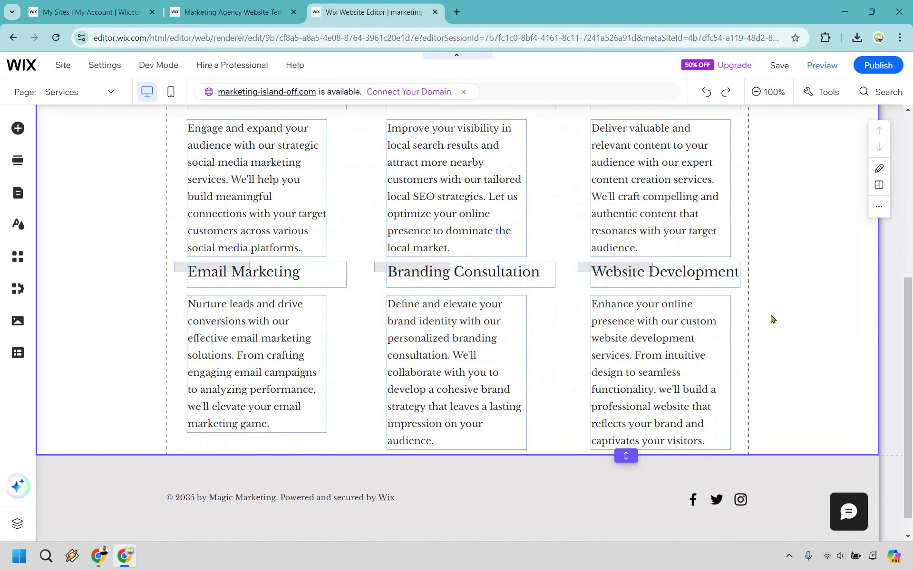
# Delete the Website Development heading, its description and the third column's grey bar.
pyautogui.click(712, 270)
pyautogui.click(713, 271)
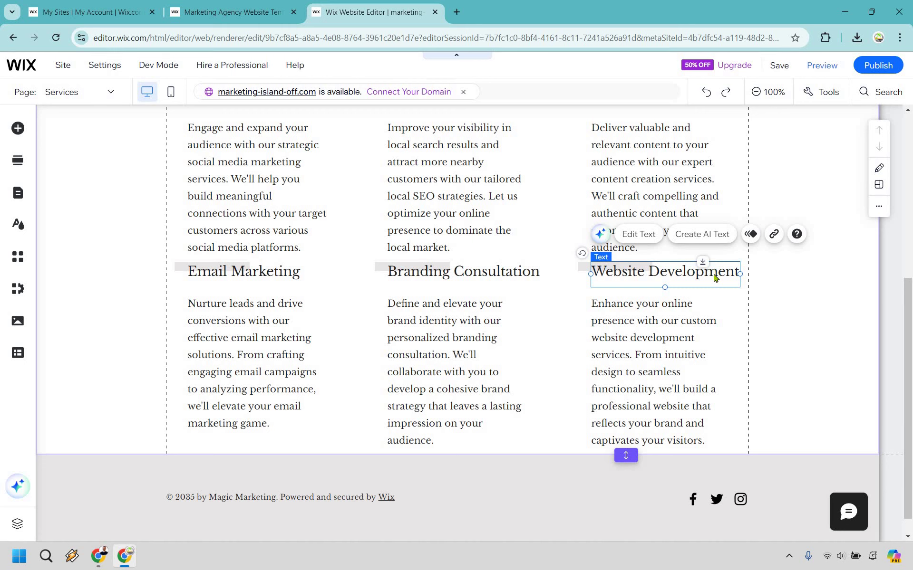
pyautogui.press('Delete')
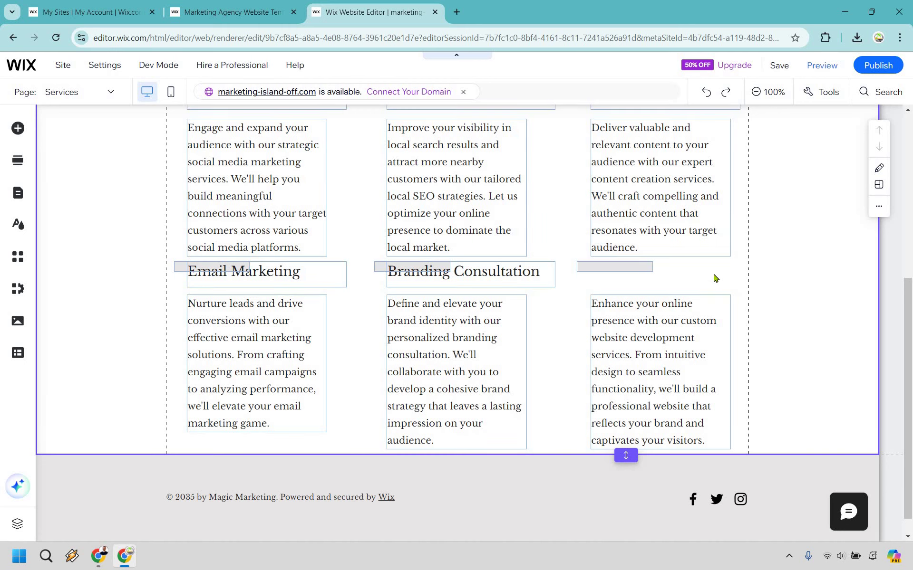
pyautogui.click(704, 308)
pyautogui.press('Delete')
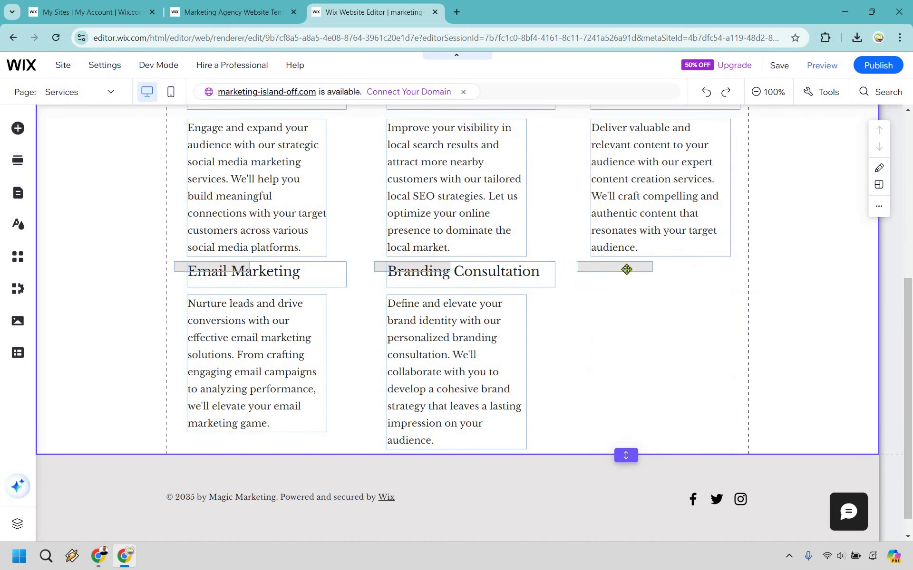
pyautogui.click(626, 270)
pyautogui.press('Delete')
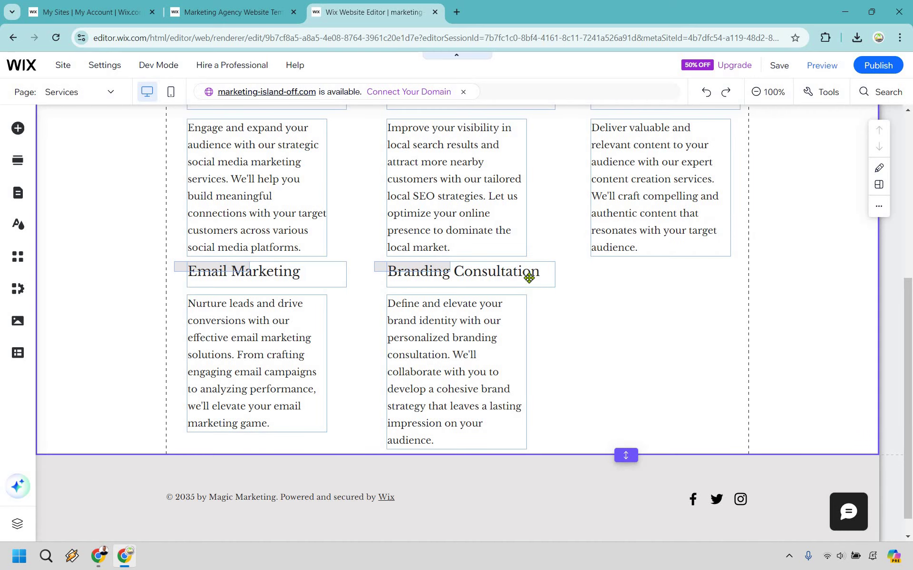
# Delete the Branding Consultation and Email Marketing headings, descriptions and grey bars.
pyautogui.click(440, 269)
pyautogui.press('Delete')
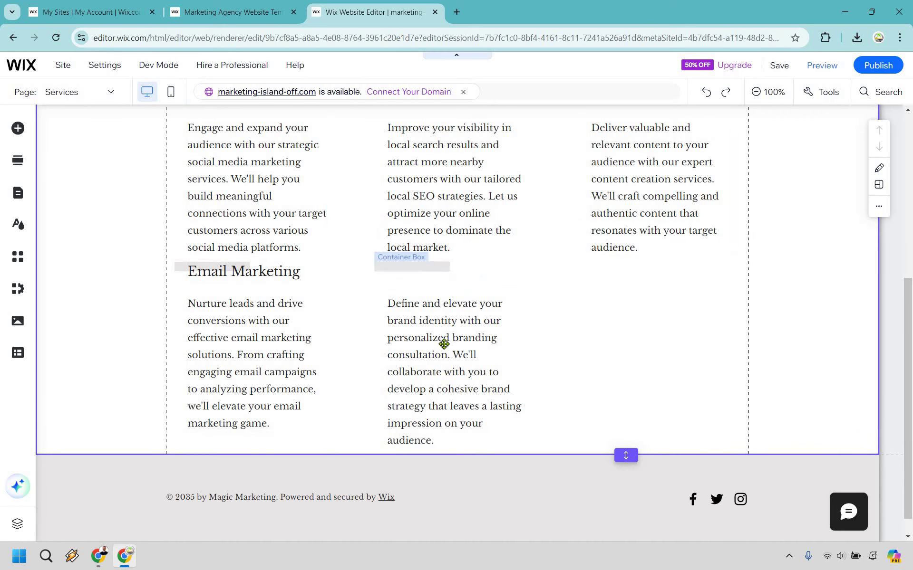
pyautogui.click(411, 266)
pyautogui.press('Delete')
pyautogui.click(443, 344)
pyautogui.press('Delete')
pyautogui.click(252, 309)
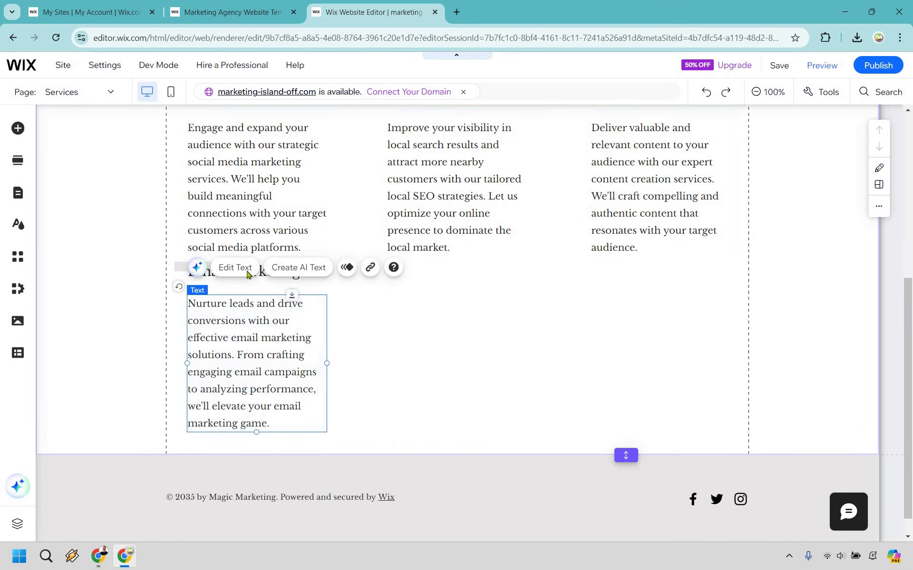
pyautogui.press('Delete')
pyautogui.click(266, 271)
pyautogui.press('Delete')
pyautogui.click(212, 262)
pyautogui.press('Delete')
# Delete the Social Media Marketing, Local SEO Optimization and Content Creation headings, descriptions and bars.
pyautogui.scroll(3, 311, 315)
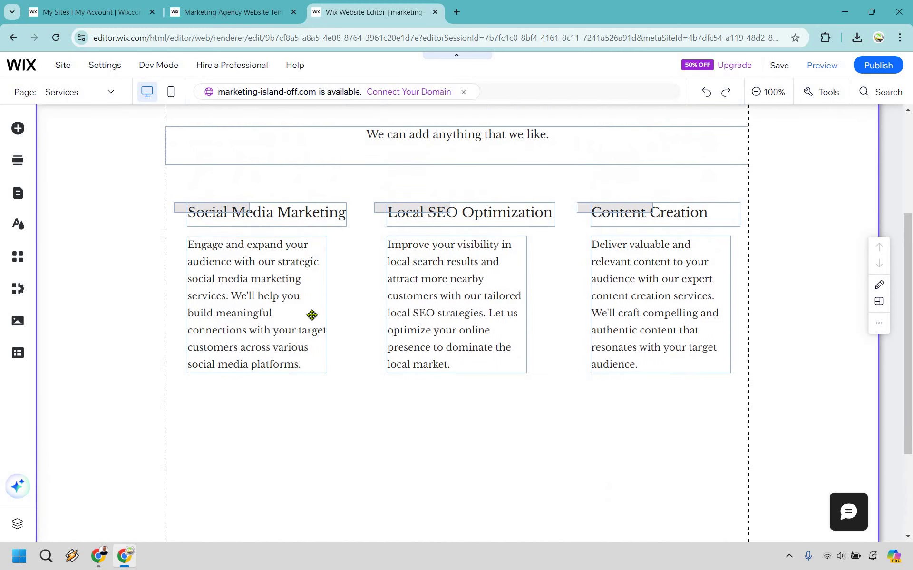
pyautogui.scroll(1, 312, 314)
pyautogui.click(312, 315)
pyautogui.press('Delete')
pyautogui.click(230, 271)
pyautogui.press('Delete')
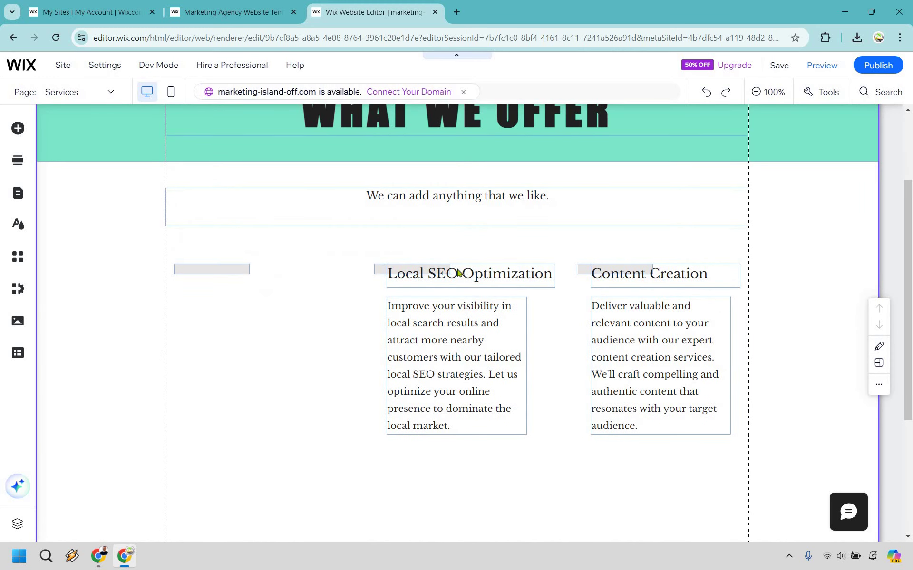
pyautogui.press('Delete')
pyautogui.click(423, 274)
pyautogui.press('Delete')
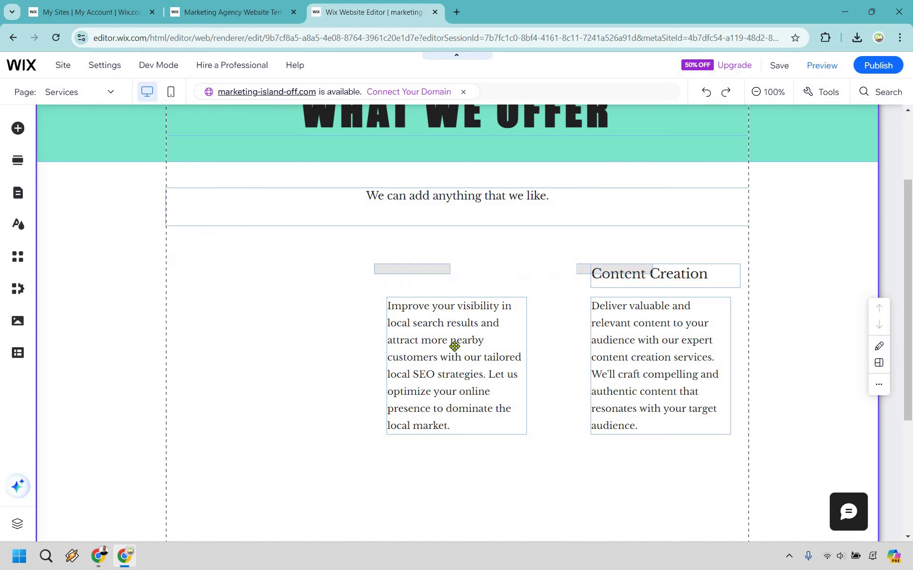
pyautogui.click(411, 269)
pyautogui.press('Delete')
pyautogui.press('Delete')
pyautogui.press('Delete')
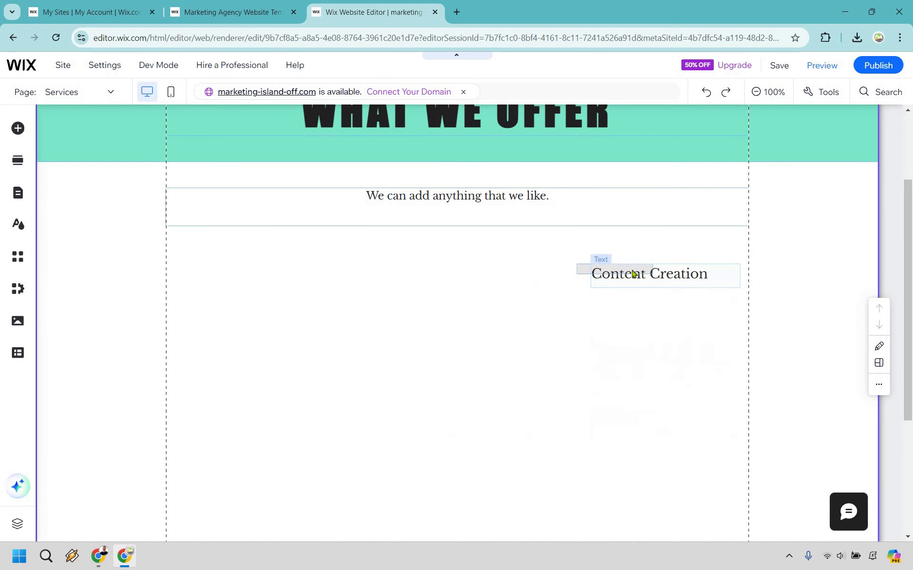
pyautogui.click(633, 274)
pyautogui.press('Delete')
pyautogui.press('Delete')
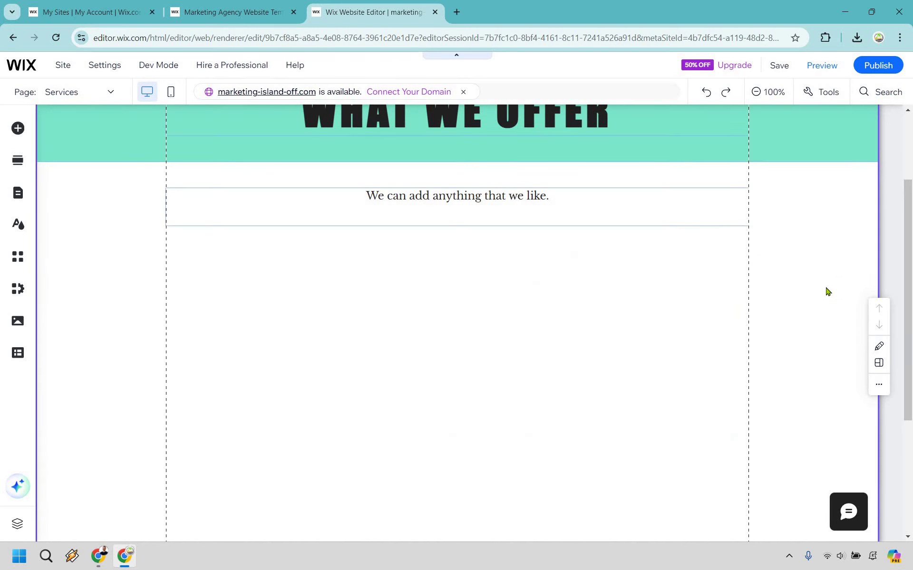
pyautogui.scroll(3, 826, 291)
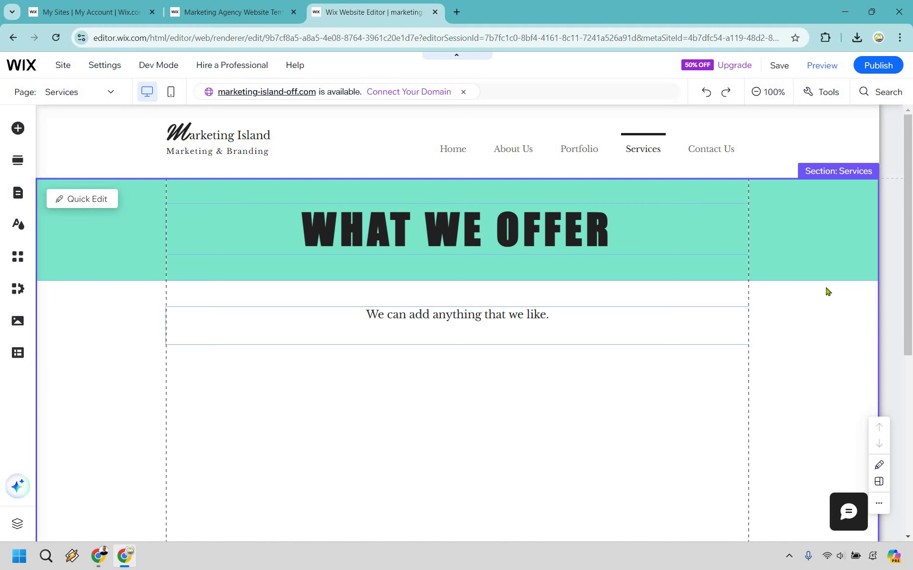
# Add a YouTube video player from Video & Music onto the Services page.
pyautogui.click(21, 130)
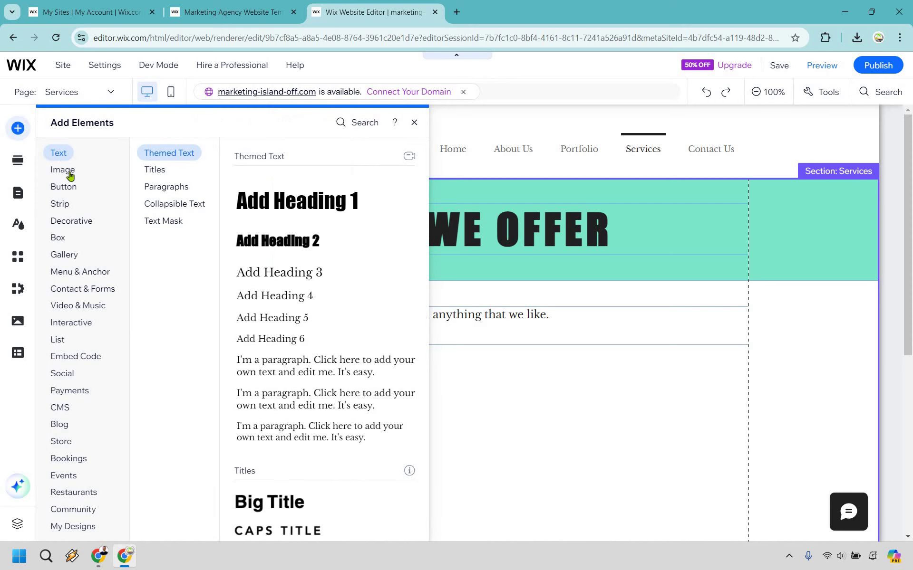
pyautogui.click(69, 171)
pyautogui.click(69, 187)
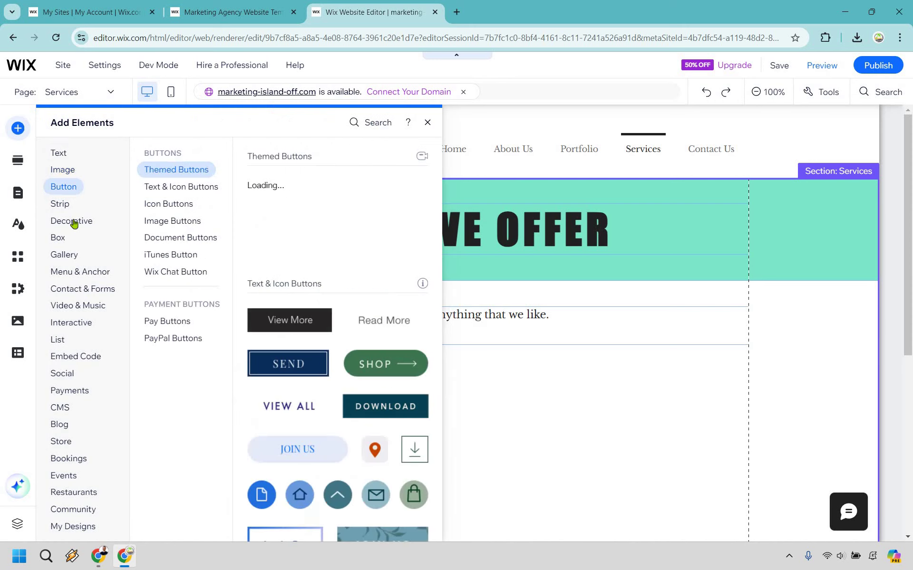
pyautogui.click(71, 221)
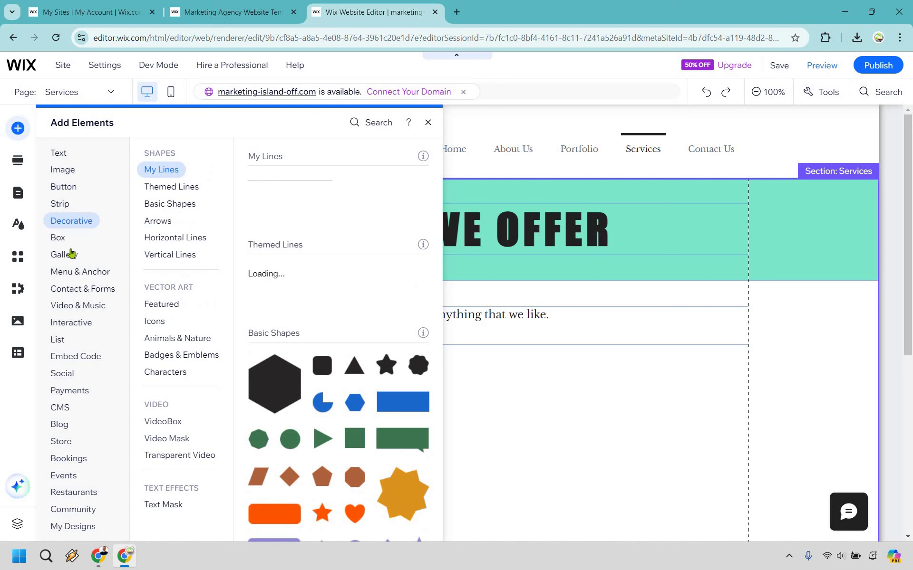
pyautogui.click(59, 237)
pyautogui.click(78, 307)
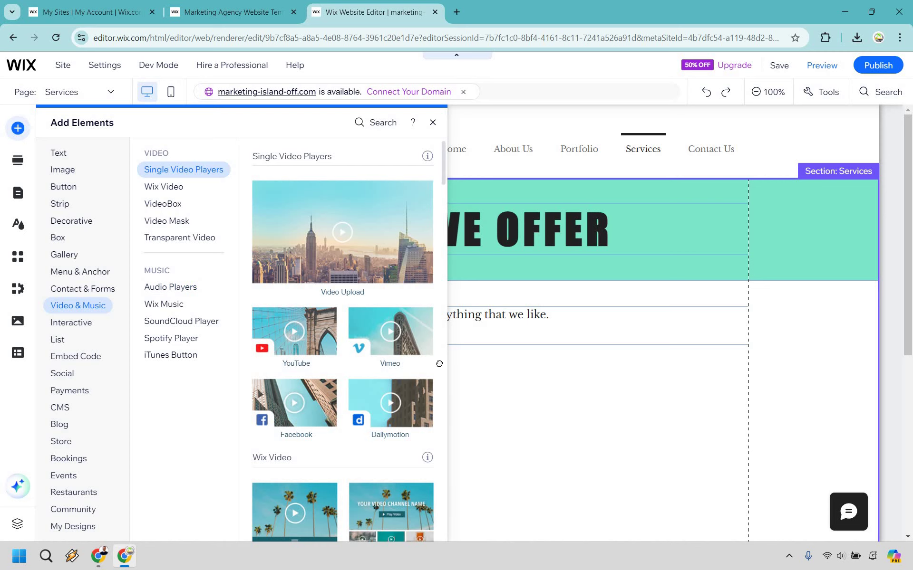
pyautogui.moveTo(514, 395); pyautogui.dragTo(855, 276)
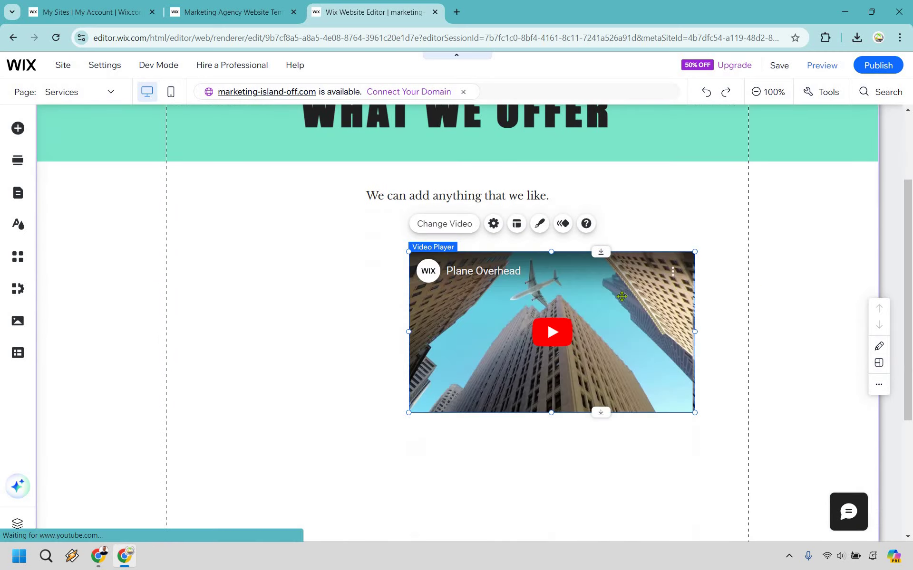
# Enlarge the video player and centre it beneath the intro text.
pyautogui.moveTo(549, 285); pyautogui.dragTo(521, 268)
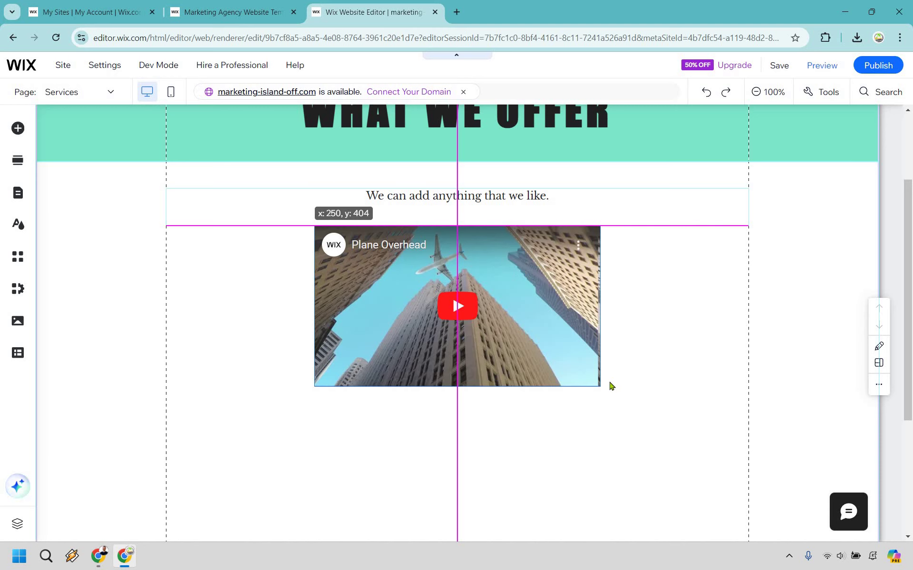
pyautogui.moveTo(600, 383); pyautogui.dragTo(642, 410)
pyautogui.moveTo(598, 289); pyautogui.dragTo(554, 284)
# Change the intro line to 'Click play down below to see what we offer.'.
pyautogui.scroll(3, 459, 300)
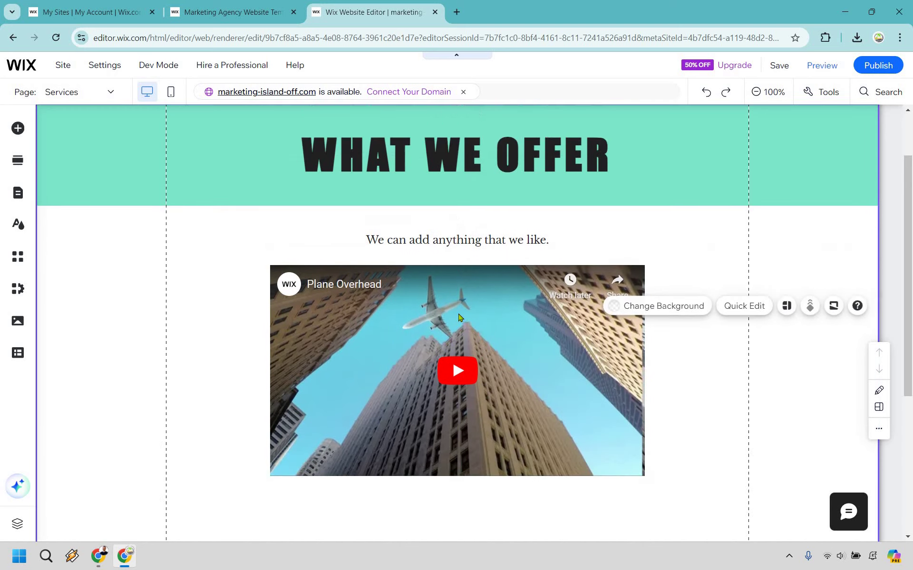
pyautogui.moveTo(458, 300); pyautogui.dragTo(458, 287)
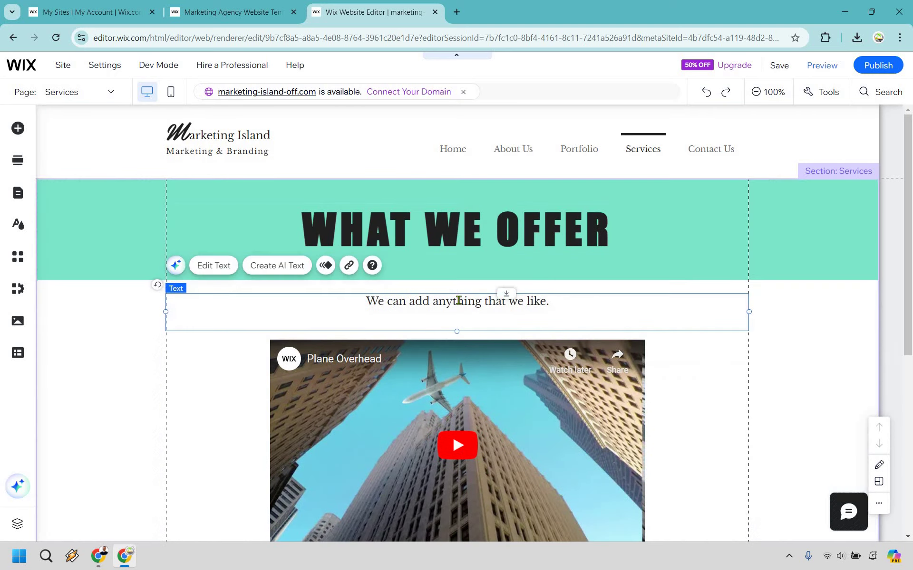
pyautogui.doubleClick(458, 300)
pyautogui.write('Click play down below to see what we offer.')
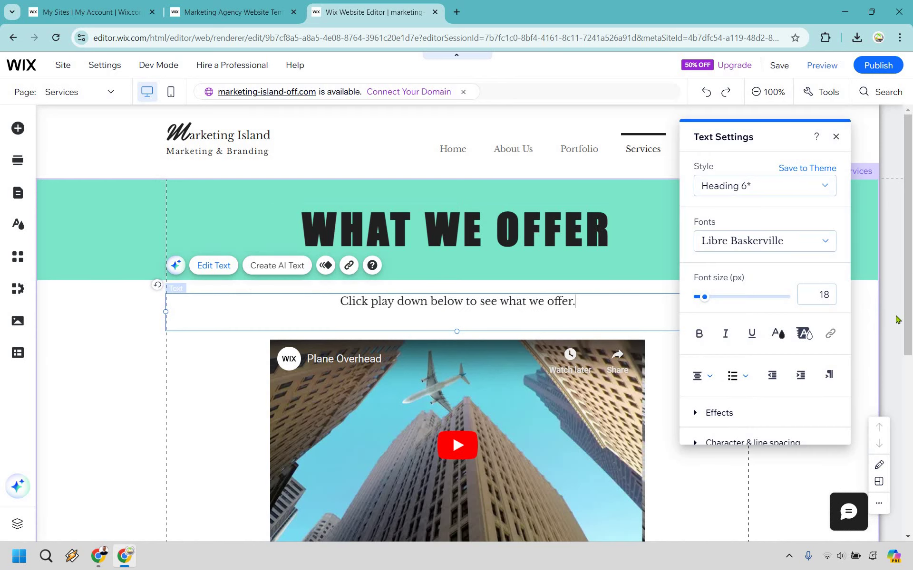
pyautogui.click(677, 407)
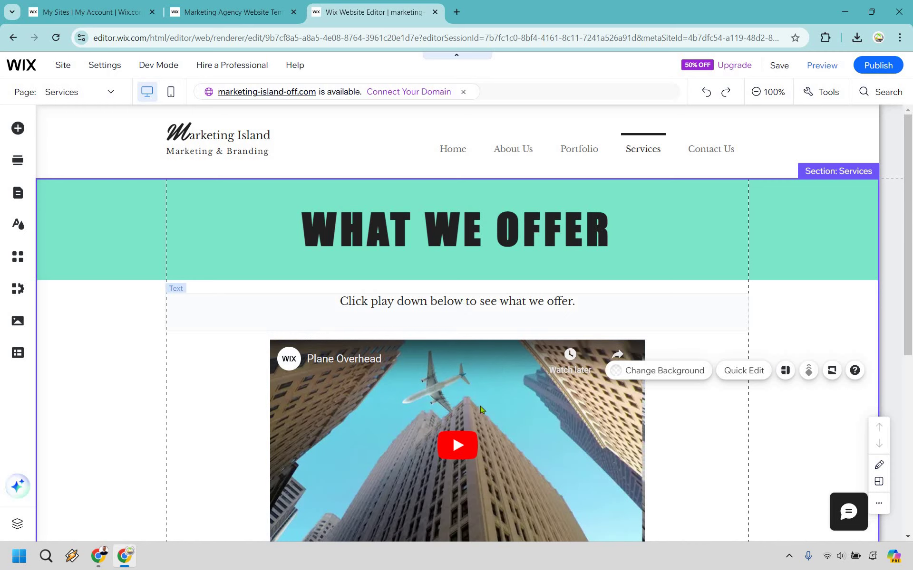
# Re-centre the video under the text and drag the section's bottom edge down.
pyautogui.moveTo(456, 304); pyautogui.dragTo(456, 308)
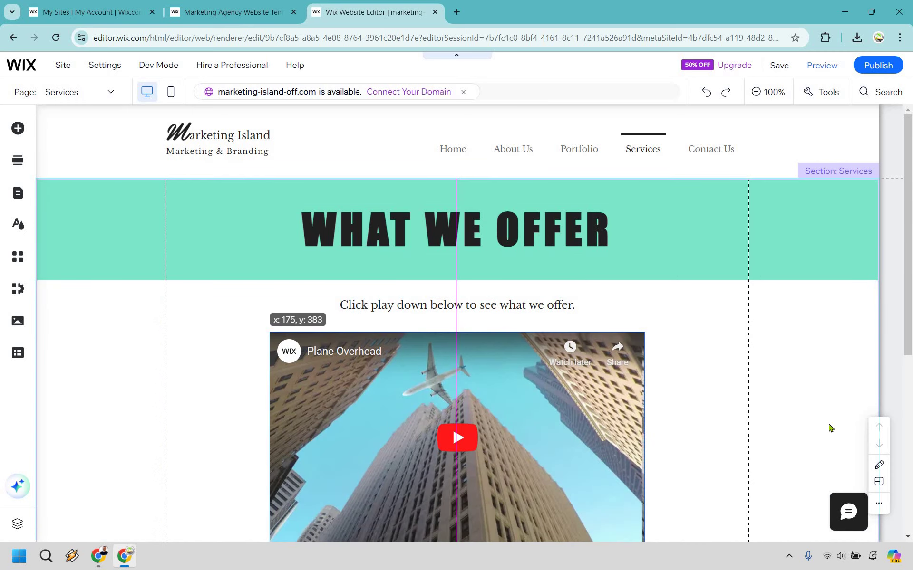
pyautogui.click(766, 395)
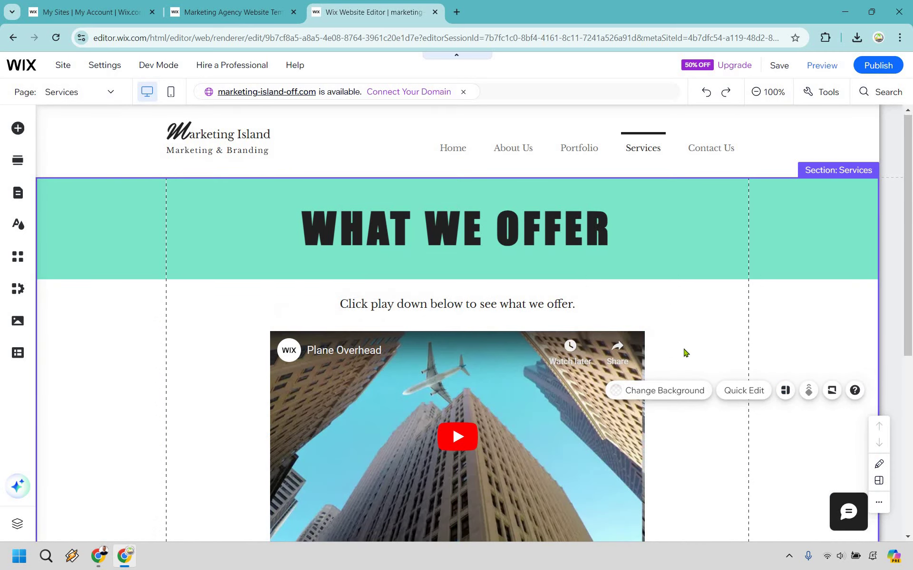
pyautogui.scroll(-5, 684, 352)
pyautogui.scroll(-2, 625, 425)
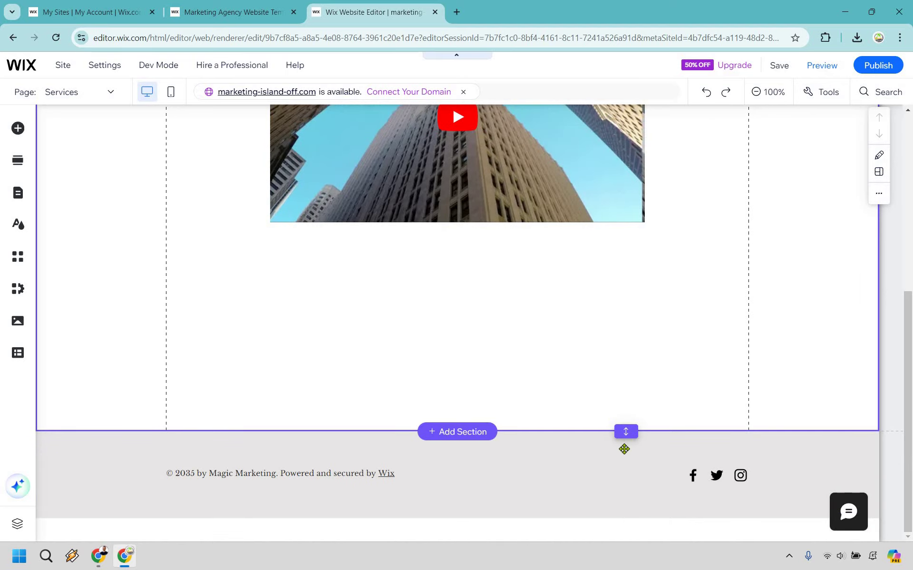
pyautogui.moveTo(625, 448); pyautogui.dragTo(628, 515)
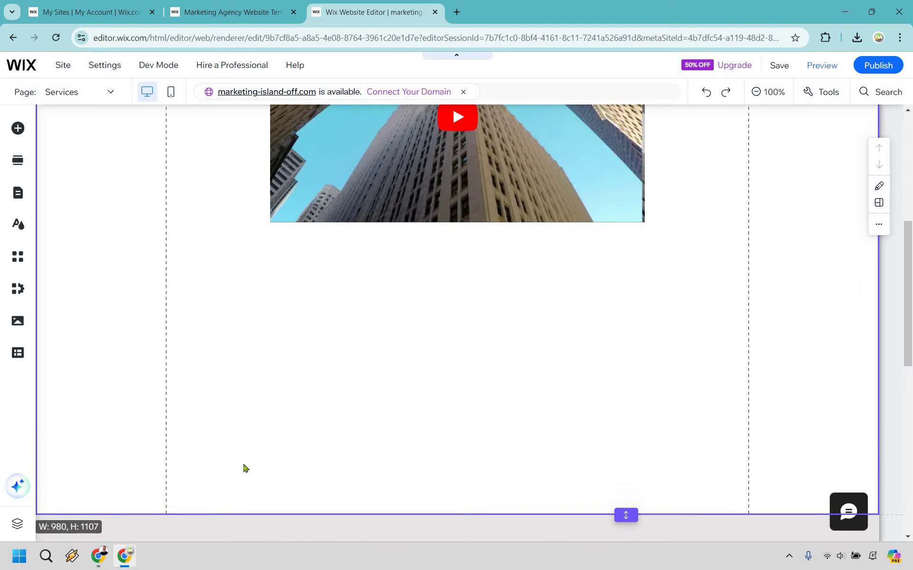
# Try an outlined arrow button below the video, then delete it.
pyautogui.click(18, 127)
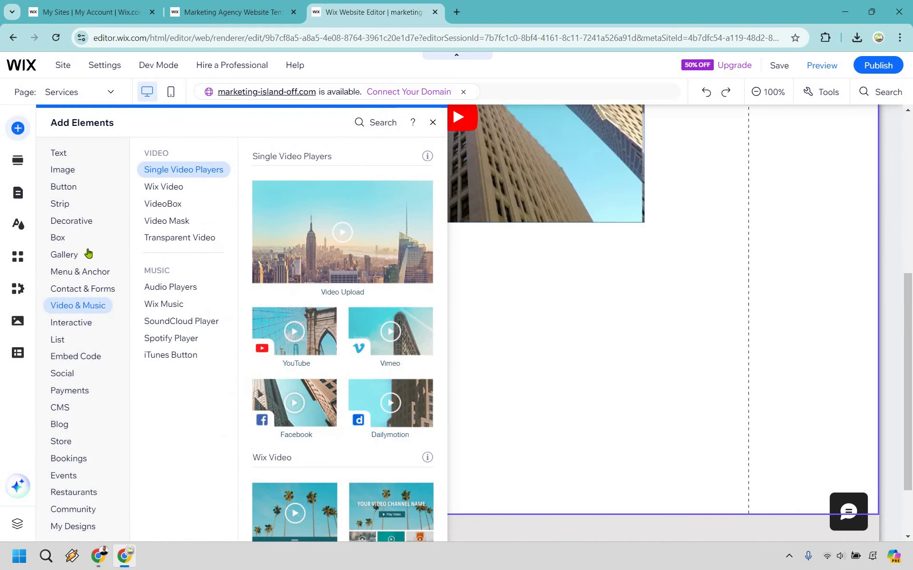
pyautogui.click(90, 220)
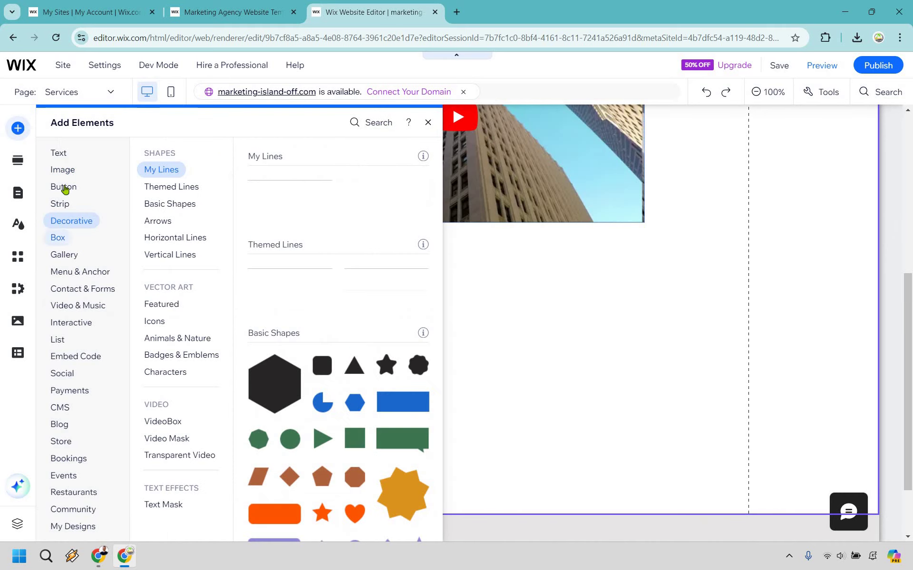
pyautogui.click(63, 188)
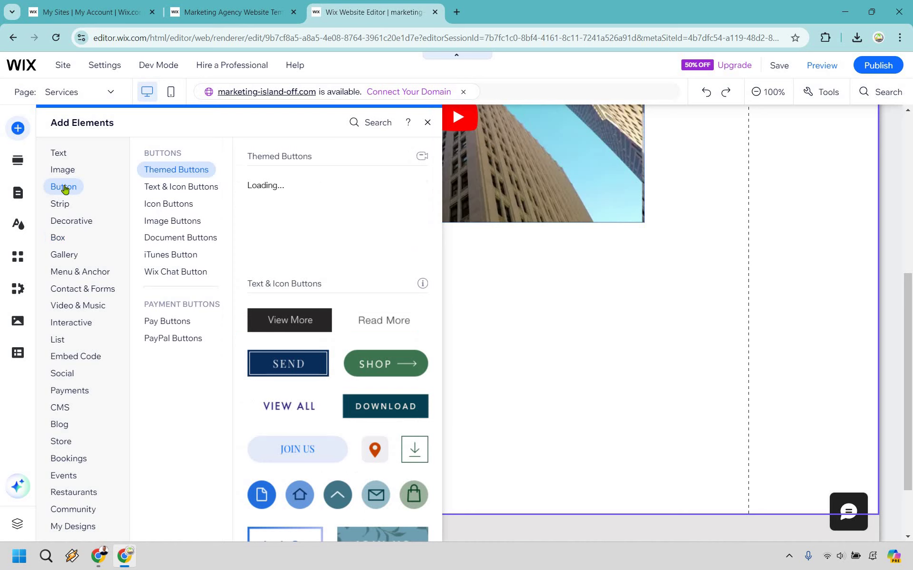
pyautogui.click(188, 194)
pyautogui.scroll(-2, 338, 292)
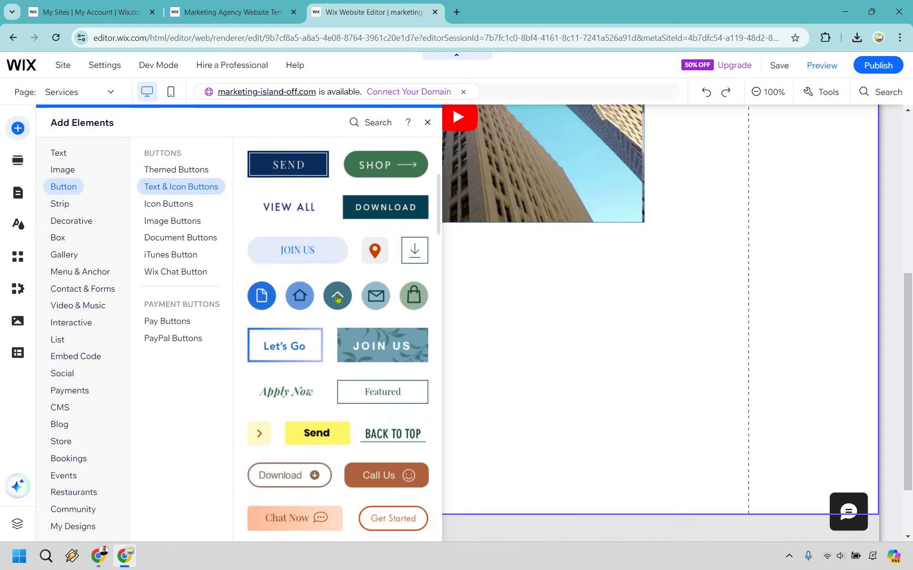
pyautogui.scroll(-10, 338, 298)
pyautogui.scroll(7, 353, 341)
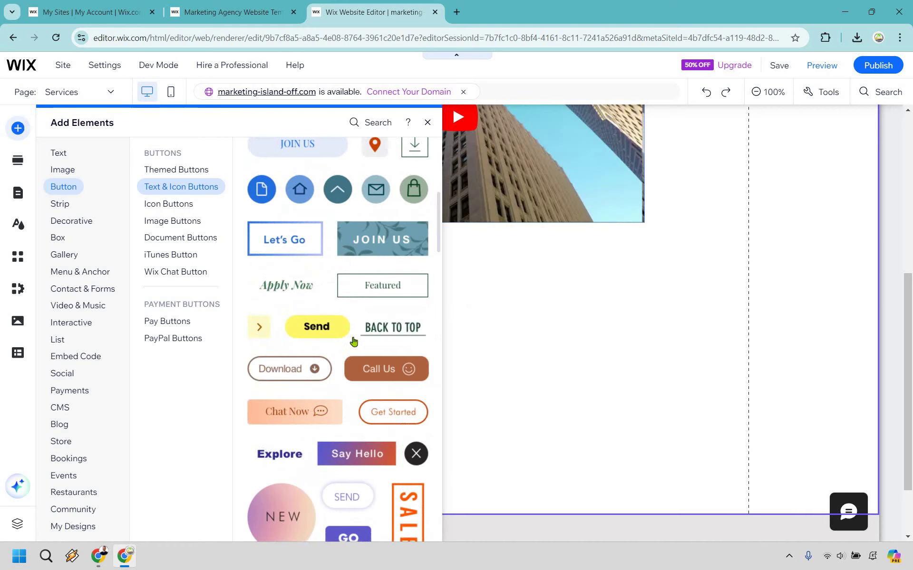
pyautogui.scroll(6, 353, 341)
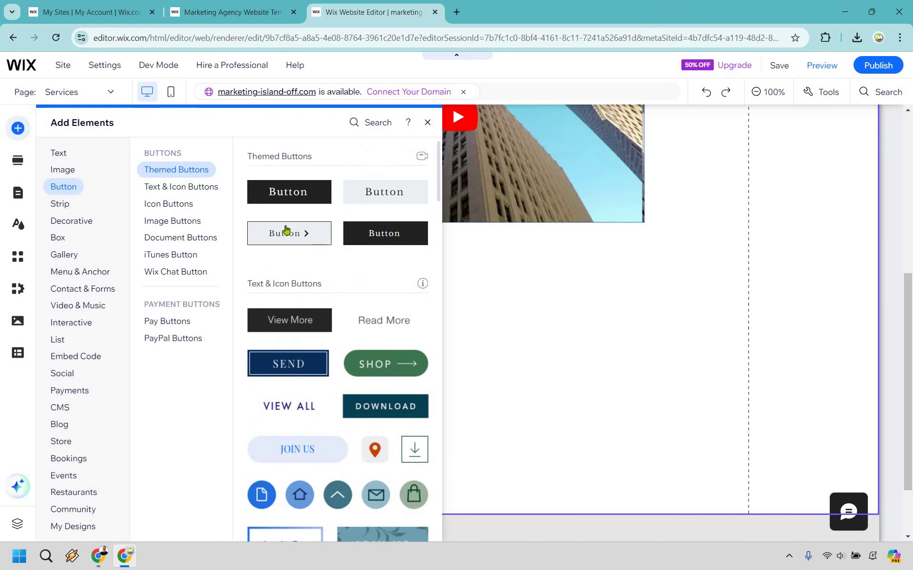
pyautogui.moveTo(287, 232); pyautogui.dragTo(554, 309)
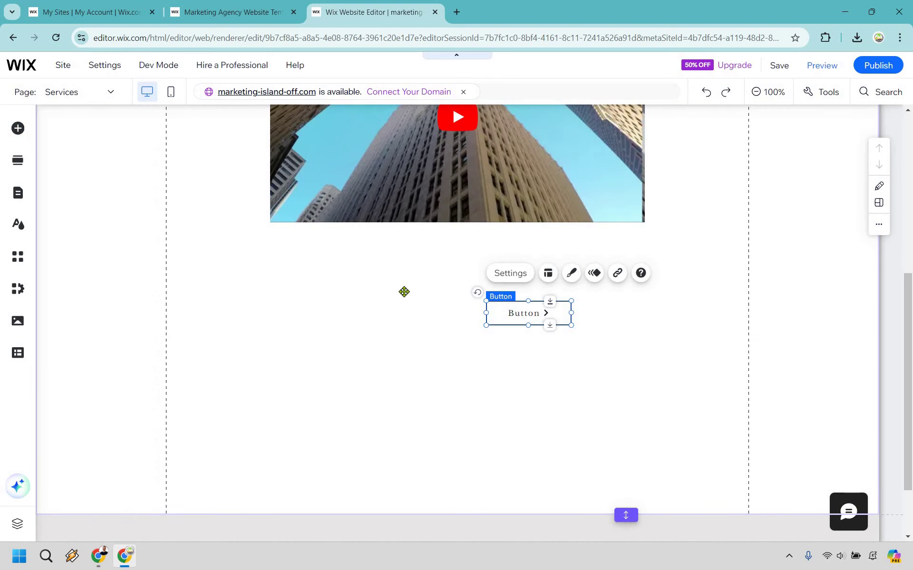
pyautogui.moveTo(523, 313); pyautogui.dragTo(386, 271)
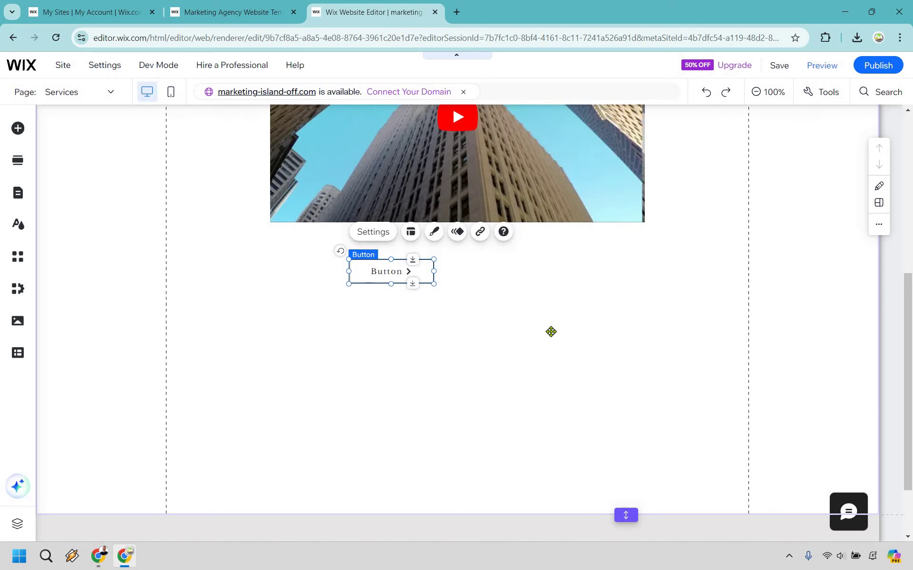
pyautogui.moveTo(532, 317); pyautogui.dragTo(497, 362)
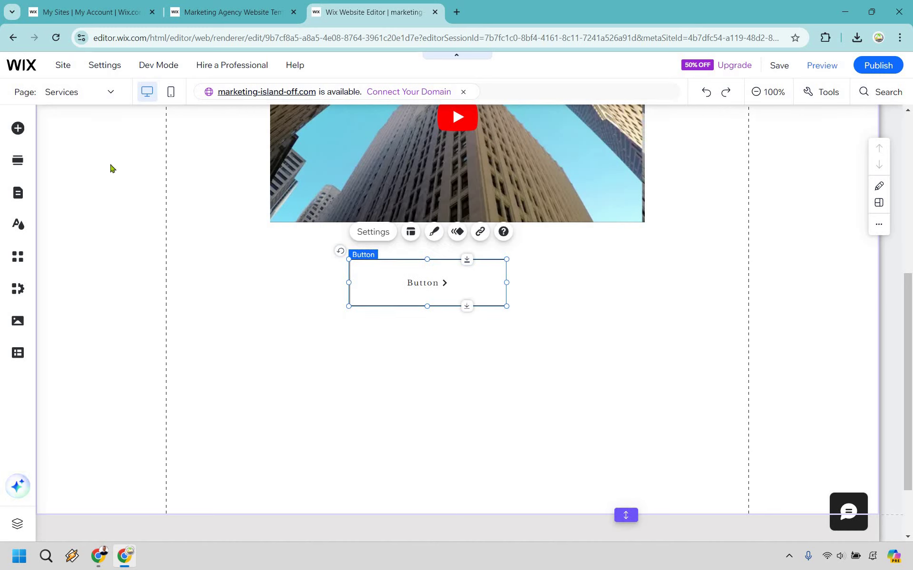
pyautogui.press('Delete')
# Add the dark DOWNLOAD button, enlarged and centred beneath the video.
pyautogui.click(19, 128)
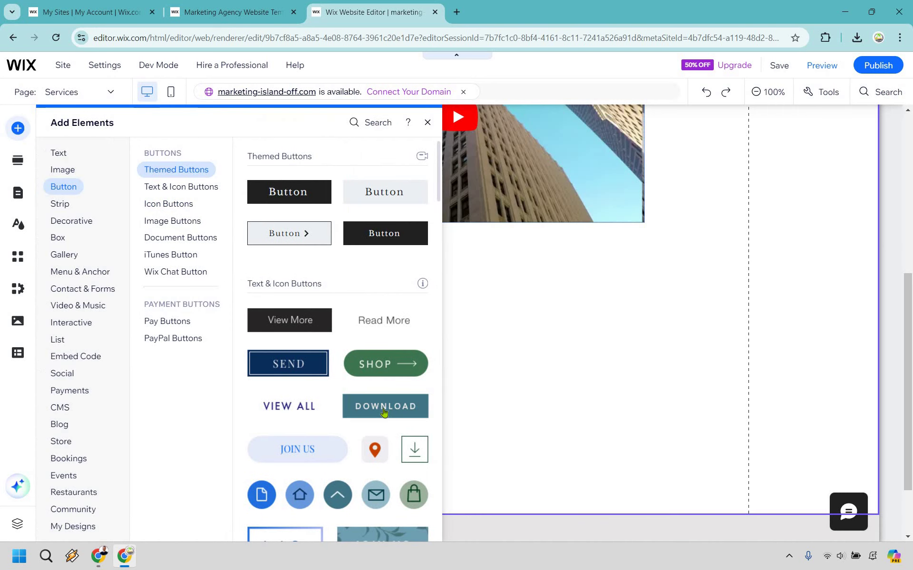
pyautogui.moveTo(382, 409); pyautogui.dragTo(606, 291)
pyautogui.moveTo(530, 313); pyautogui.dragTo(420, 243)
# Keep the button text-only and relabel it 'Click Here To Reach Out To Us'.
pyautogui.click(412, 231)
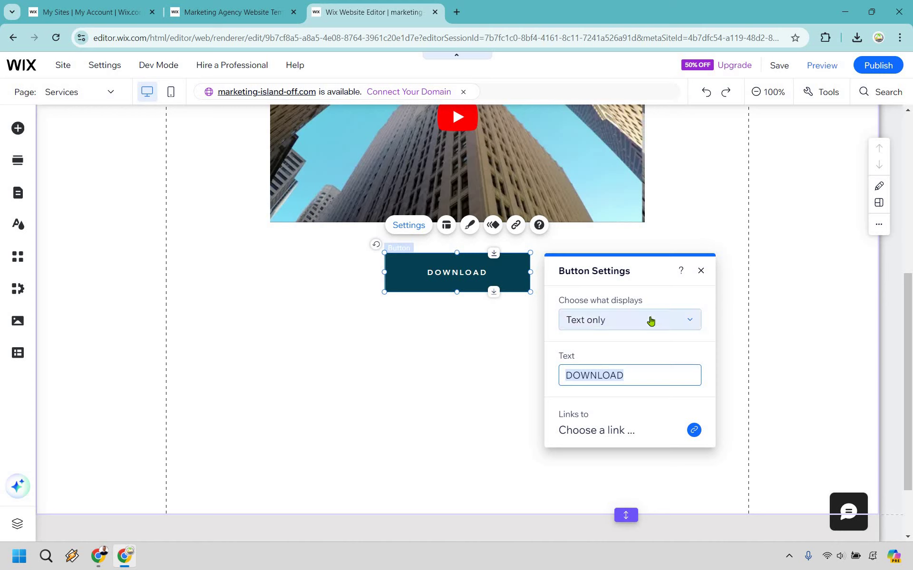
pyautogui.click(651, 321)
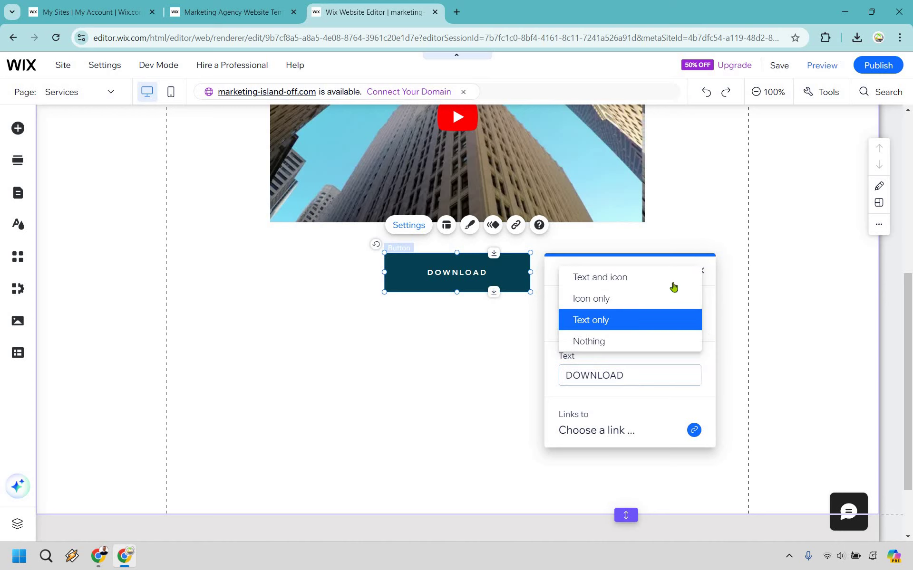
pyautogui.click(638, 355)
pyautogui.click(629, 373)
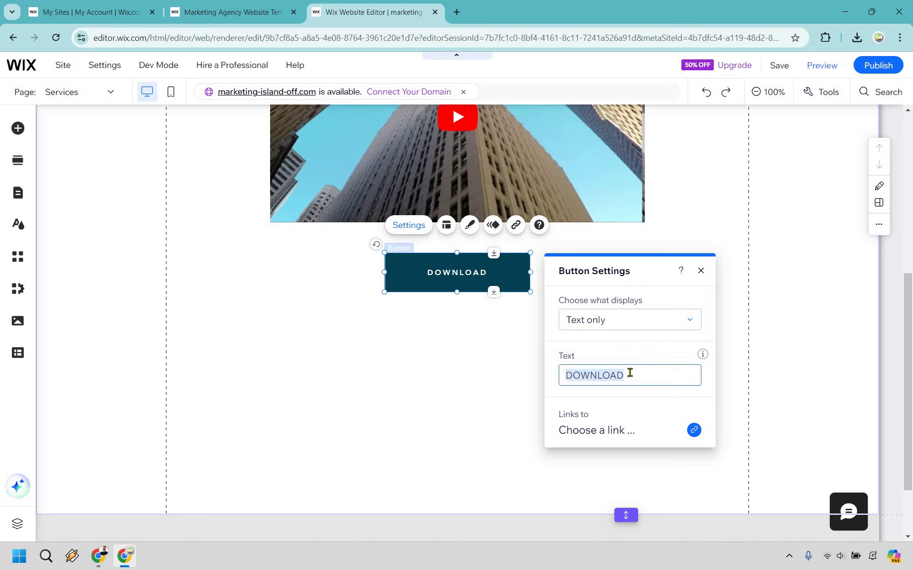
pyautogui.write('Click Here To Reach')
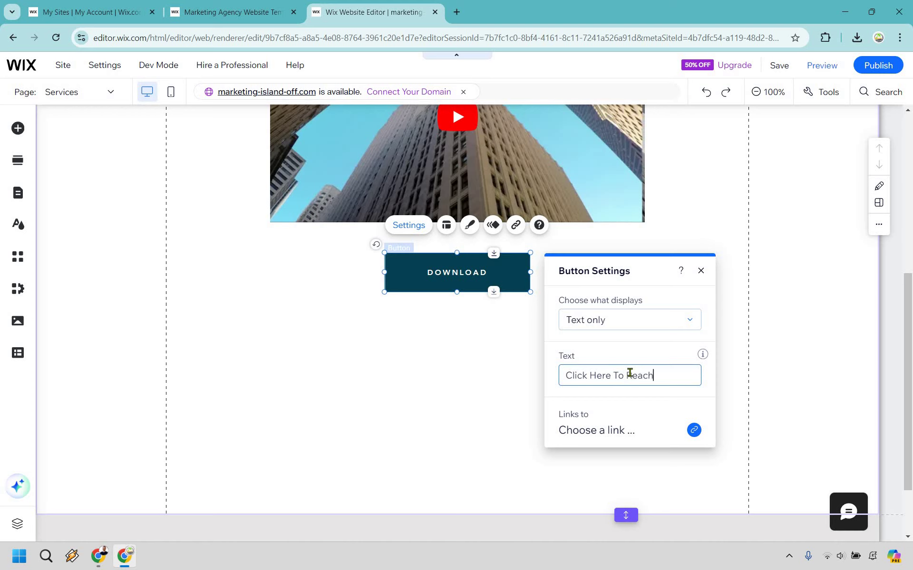
pyautogui.write(' Out To Us')
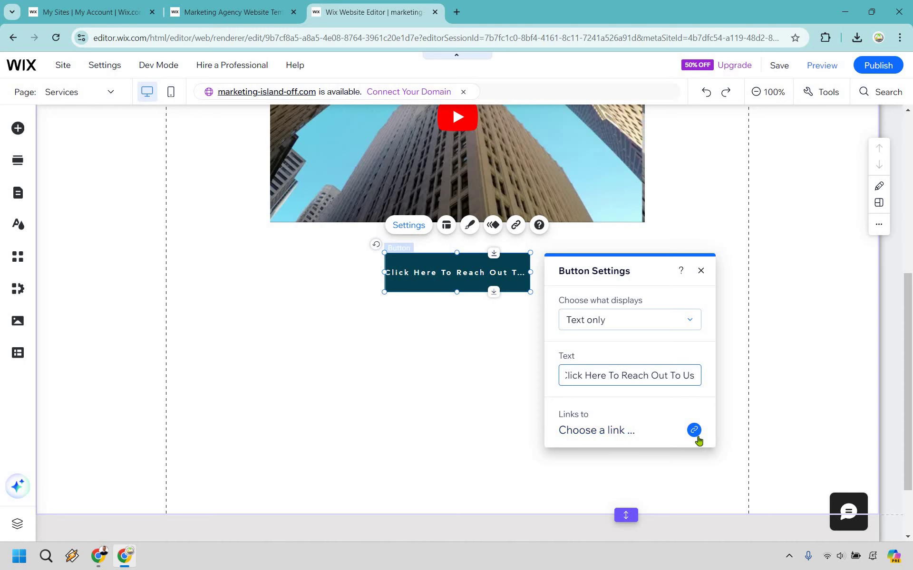
# Link the button to an email using the agency's address and subject 'Hey I want to work with you...'.
pyautogui.click(694, 431)
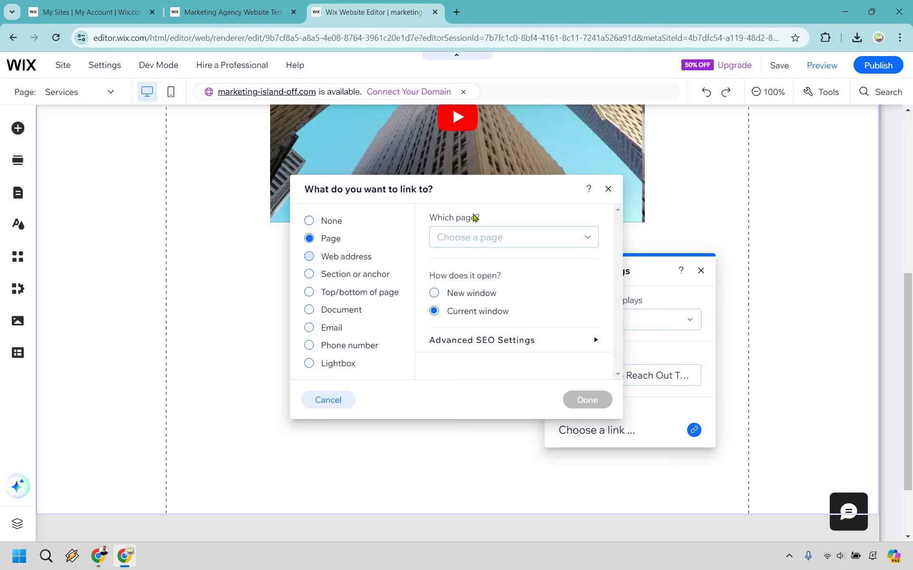
pyautogui.press('Down')
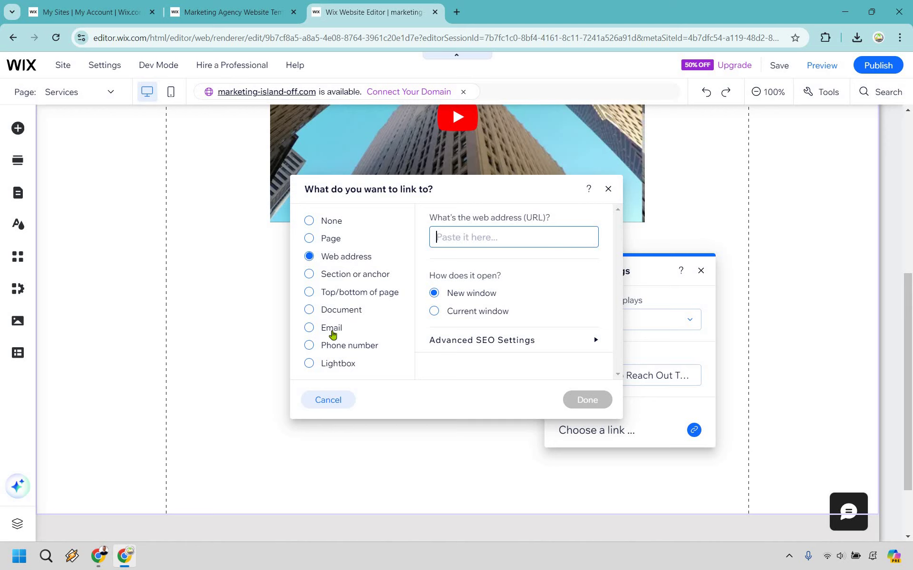
pyautogui.click(352, 328)
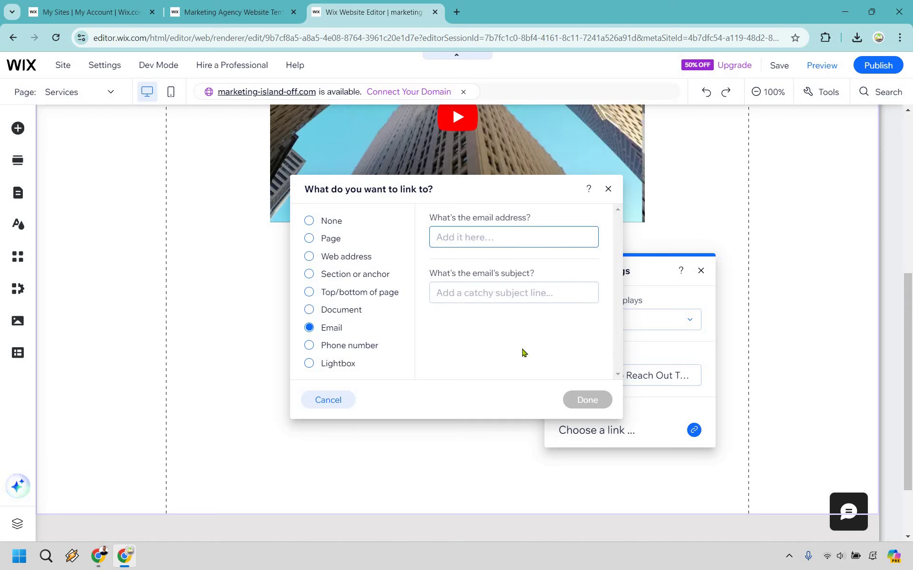
pyautogui.hotkey('ctrl', 'v')
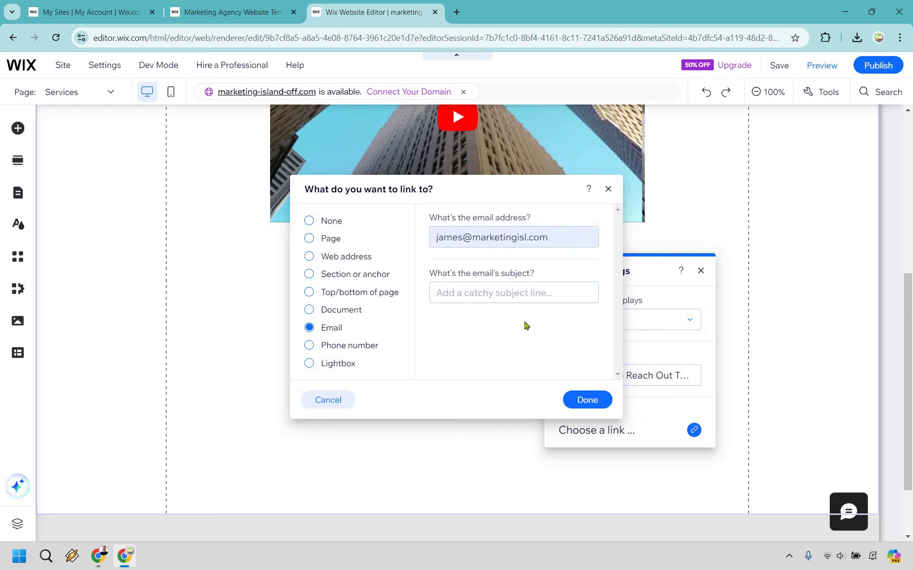
pyautogui.click(508, 299)
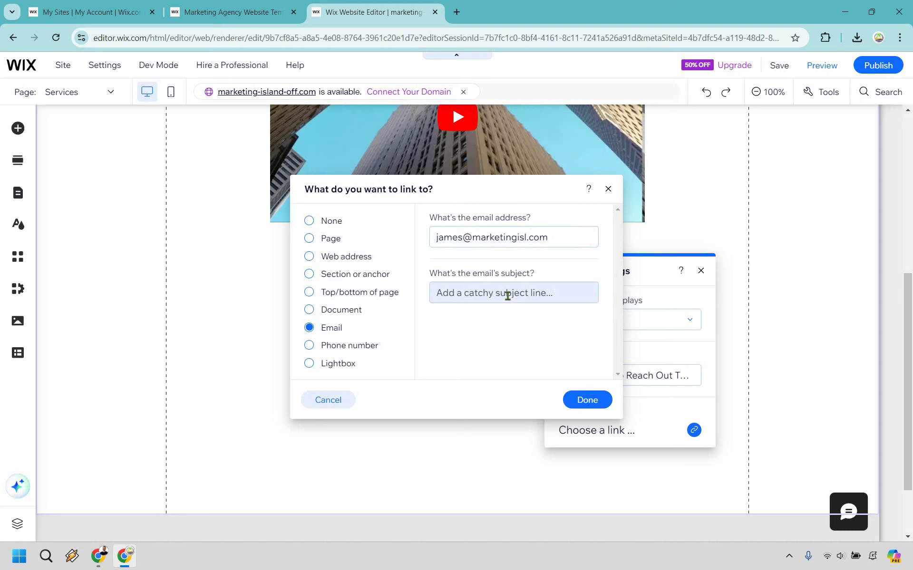
pyautogui.click(507, 295)
pyautogui.write('Hey I want to work with you..')
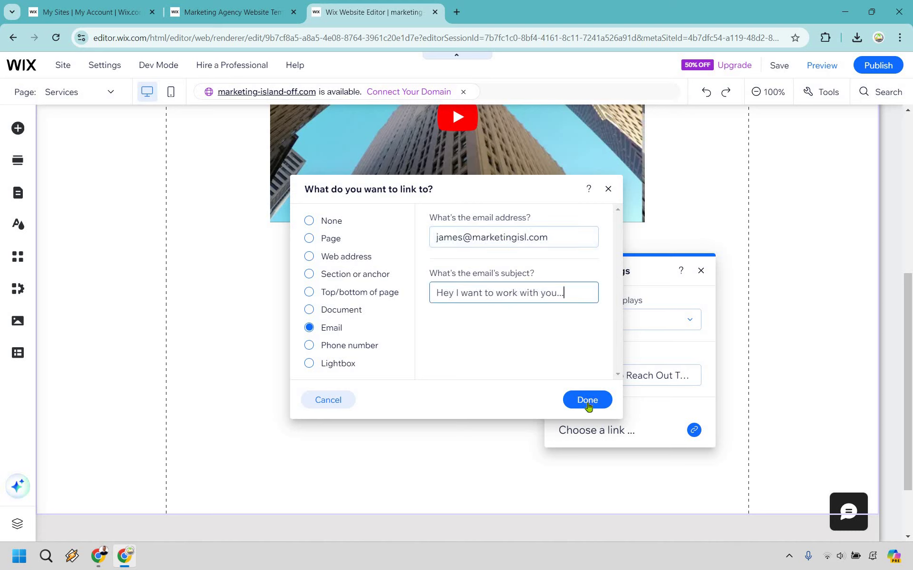
pyautogui.click(588, 402)
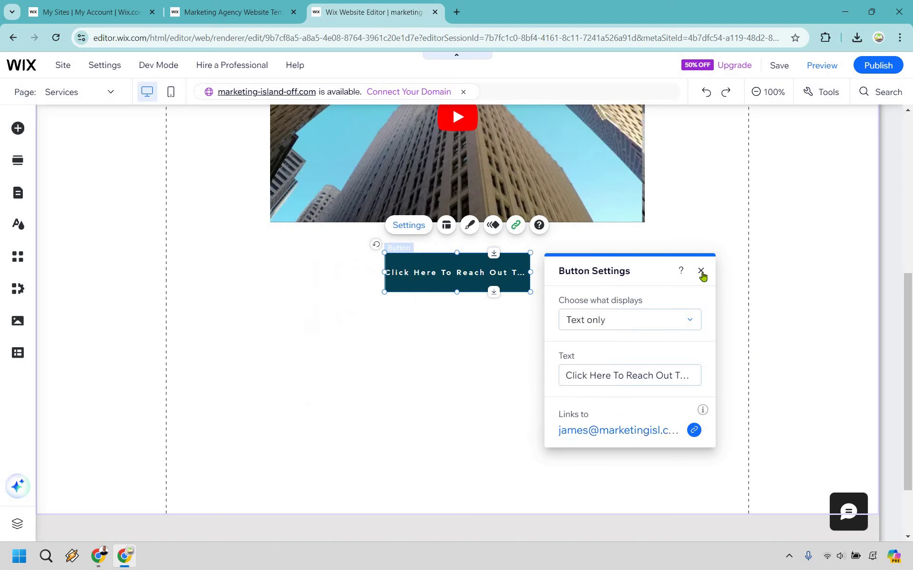
pyautogui.click(532, 286)
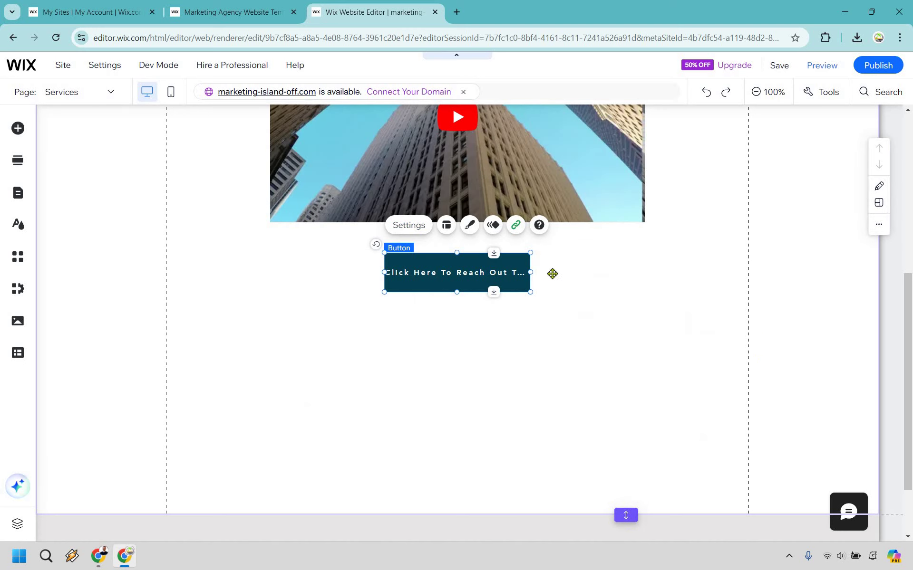
# Widen the reach-out button, centre it beneath the video, and shorten the Services section to end below it.
pyautogui.moveTo(530, 271); pyautogui.dragTo(581, 272)
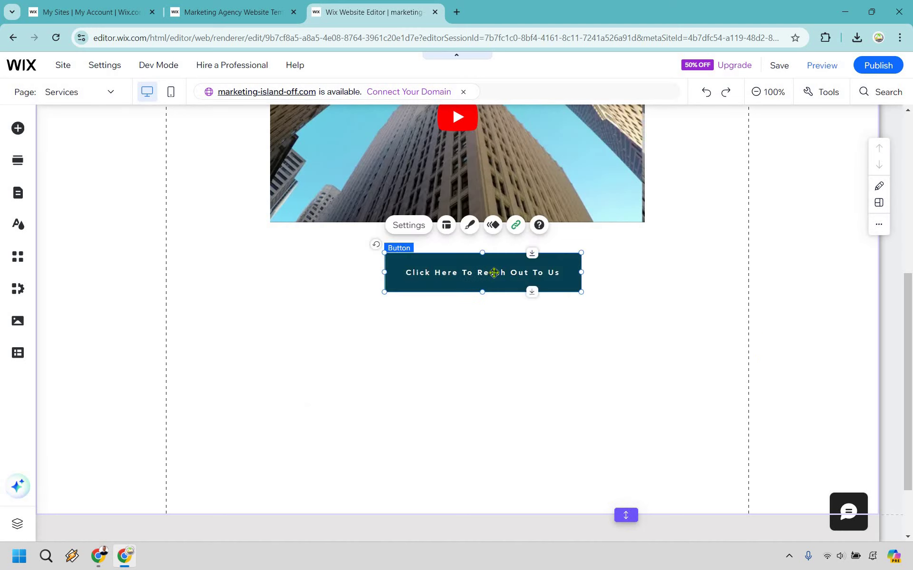
pyautogui.moveTo(490, 264); pyautogui.dragTo(478, 261)
pyautogui.click(632, 450)
pyautogui.moveTo(632, 450); pyautogui.dragTo(635, 314)
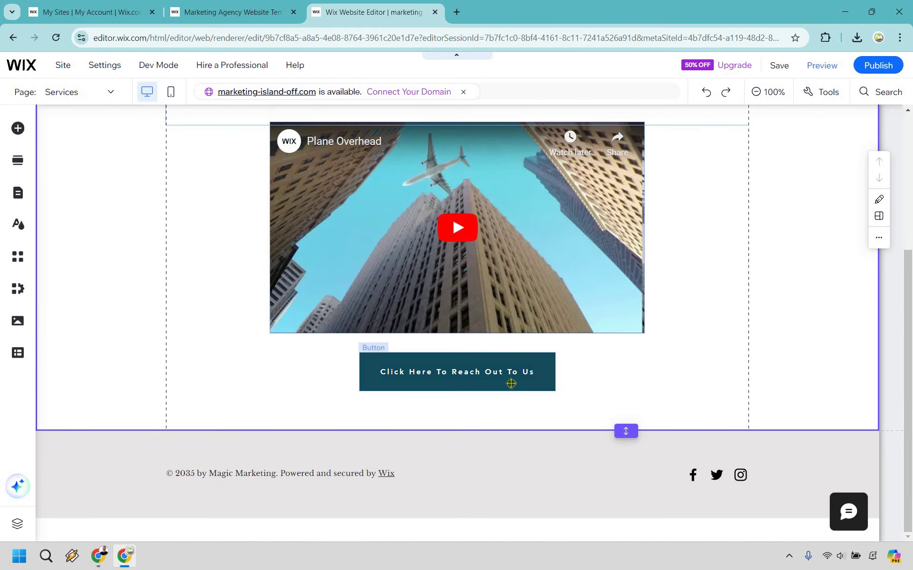
pyautogui.moveTo(511, 384); pyautogui.dragTo(511, 384)
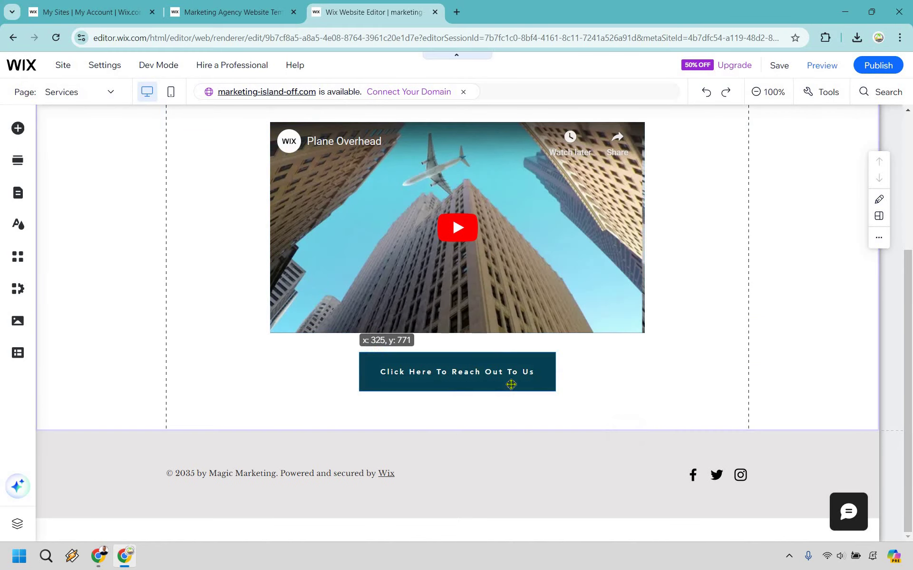
pyautogui.click(809, 357)
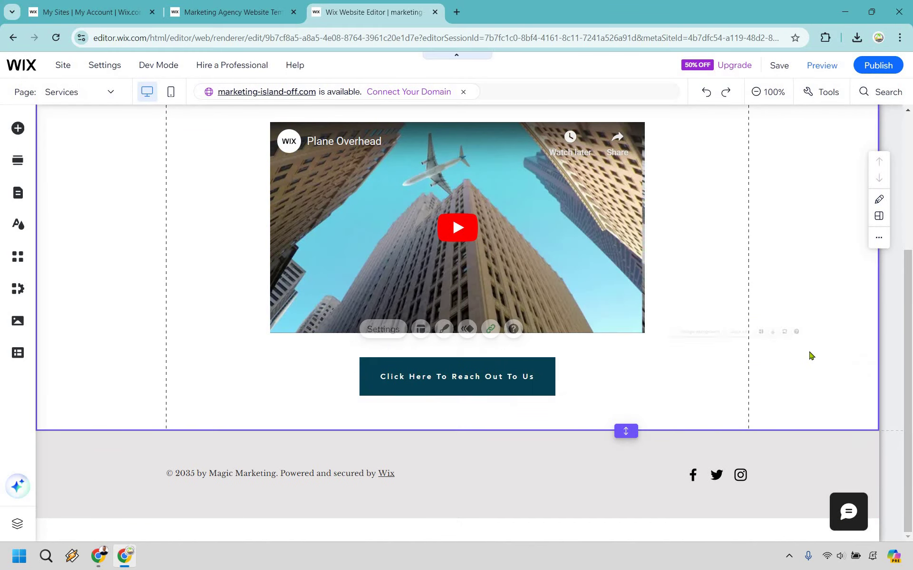
pyautogui.scroll(5, 562, 288)
pyautogui.click(559, 284)
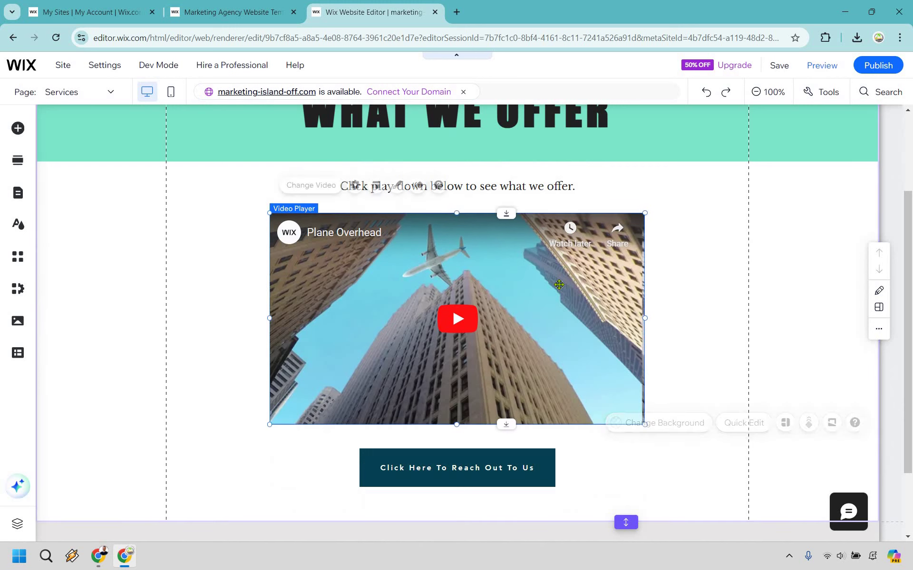
pyautogui.click(295, 185)
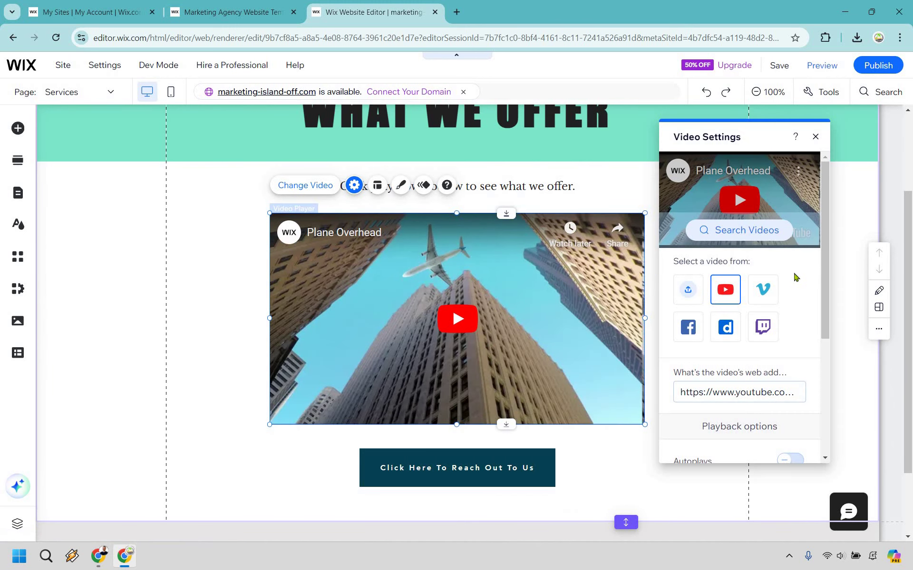
pyautogui.scroll(-1, 765, 340)
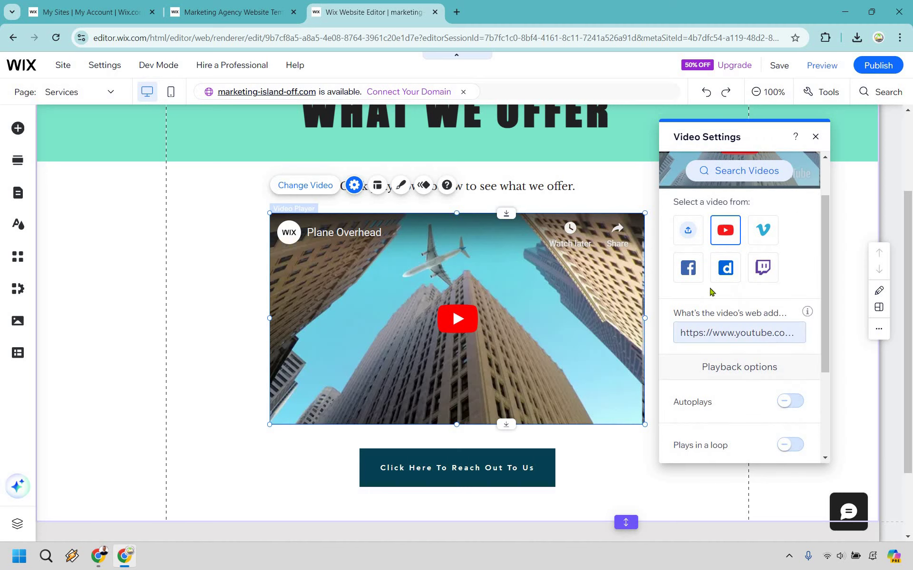
pyautogui.scroll(-2, 739, 277)
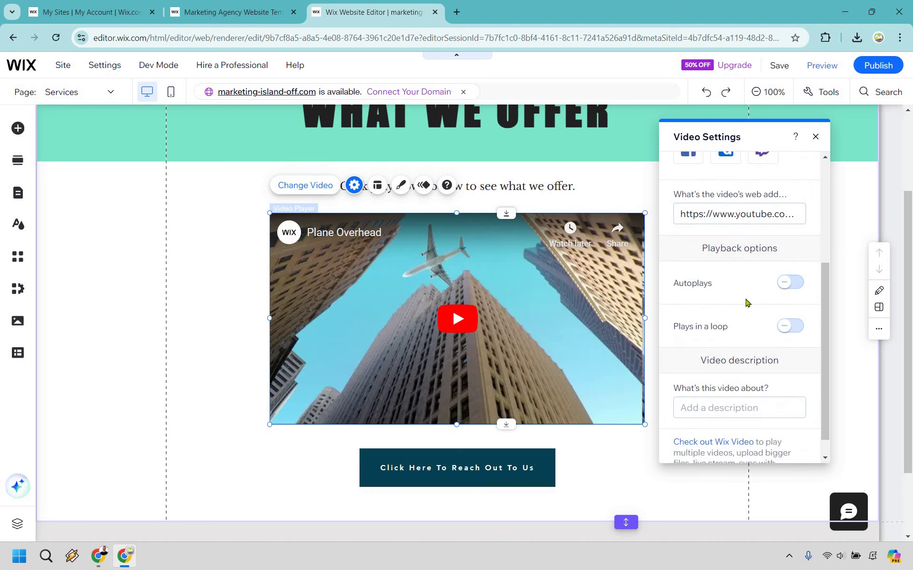
pyautogui.scroll(-1, 735, 363)
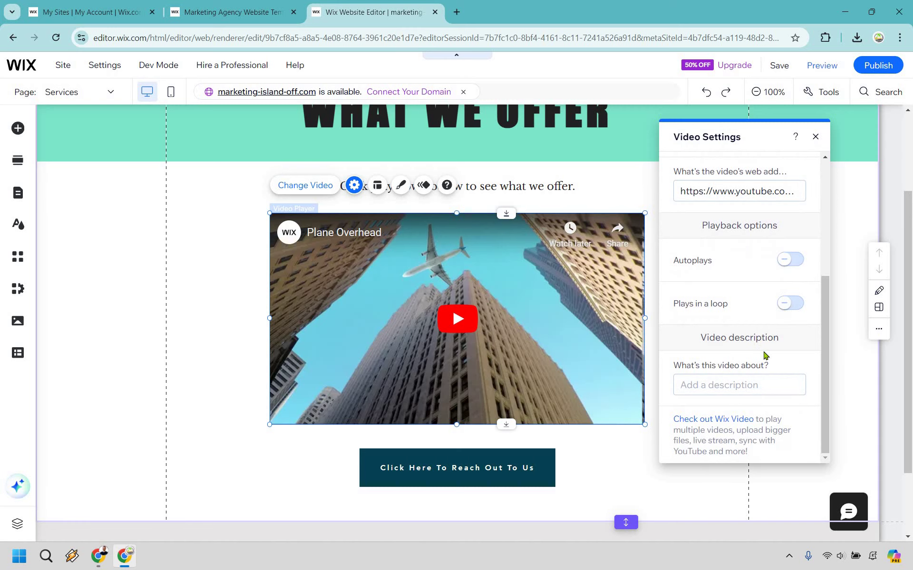
pyautogui.scroll(4, 776, 336)
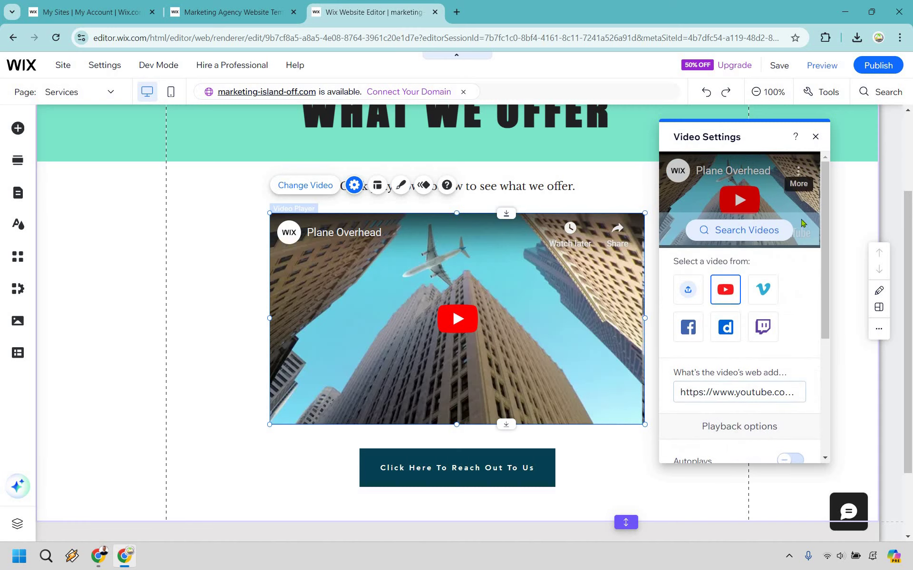
pyautogui.press('Escape')
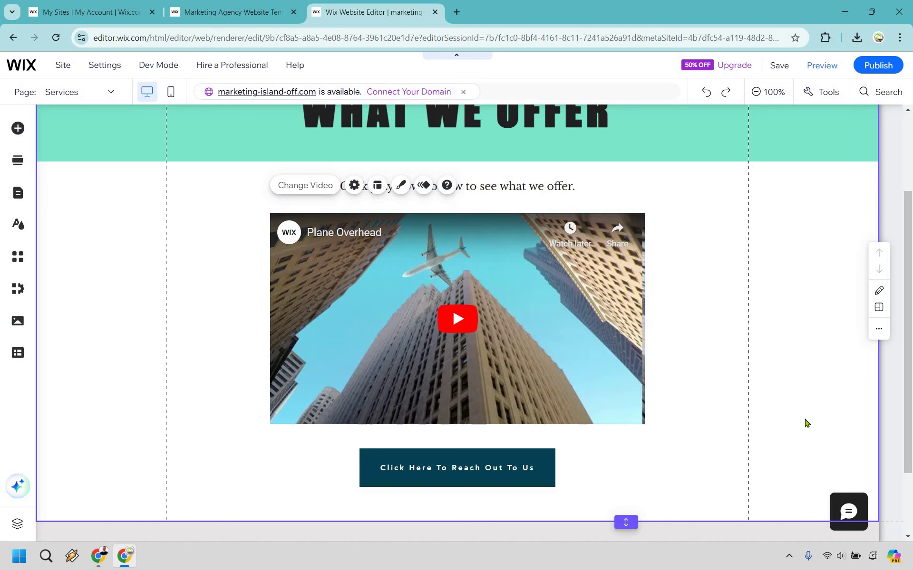
pyautogui.click(807, 423)
pyautogui.scroll(2, 784, 332)
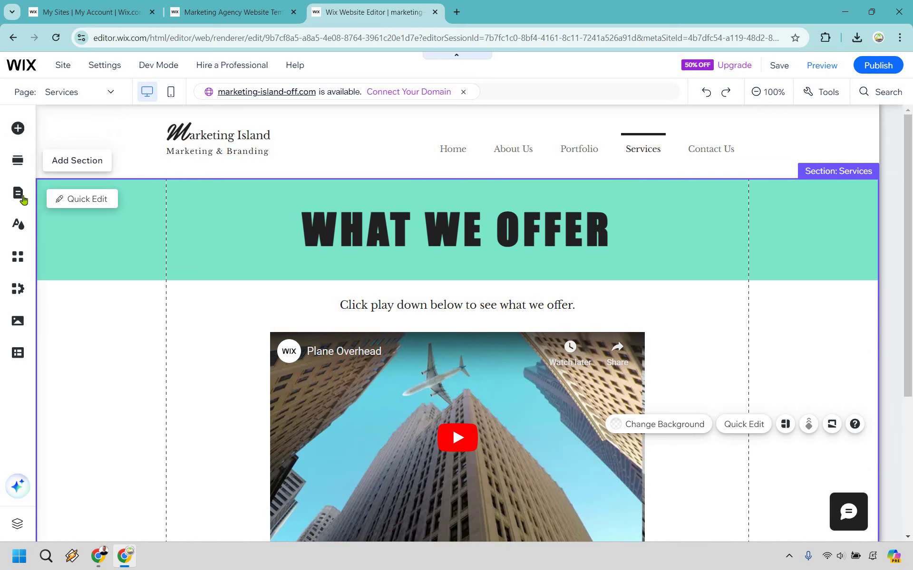
# Bring the Home page with its 'Our Portfolio' hero into the editor and save the site.
pyautogui.click(38, 191)
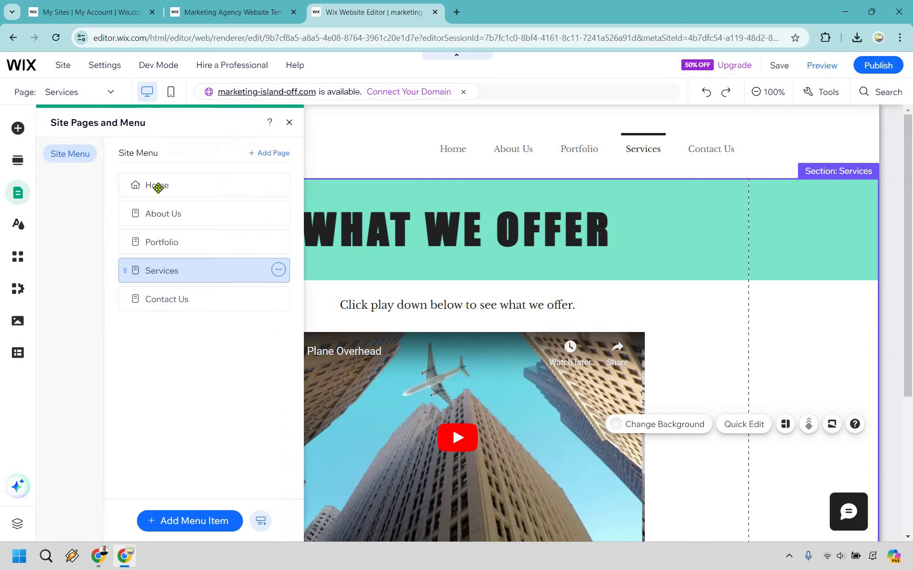
pyautogui.click(157, 185)
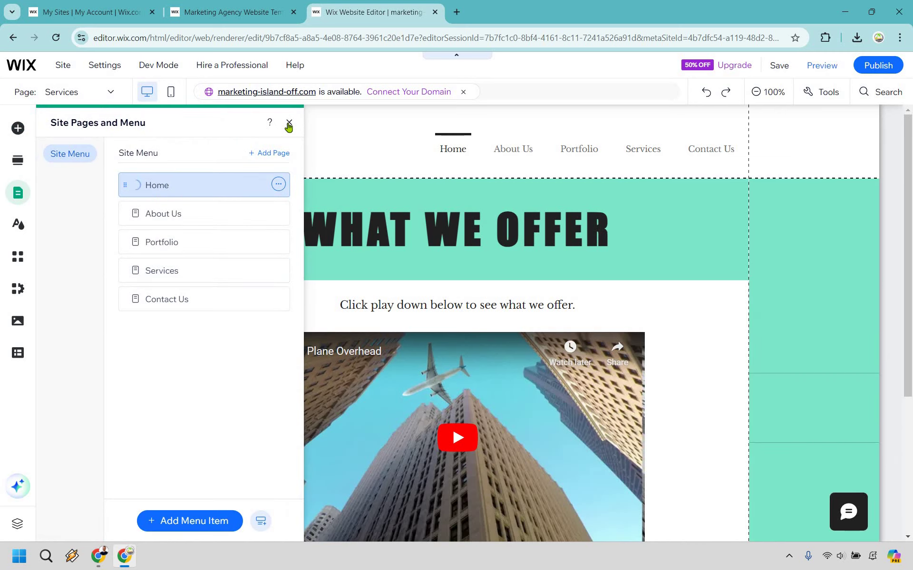
pyautogui.click(794, 216)
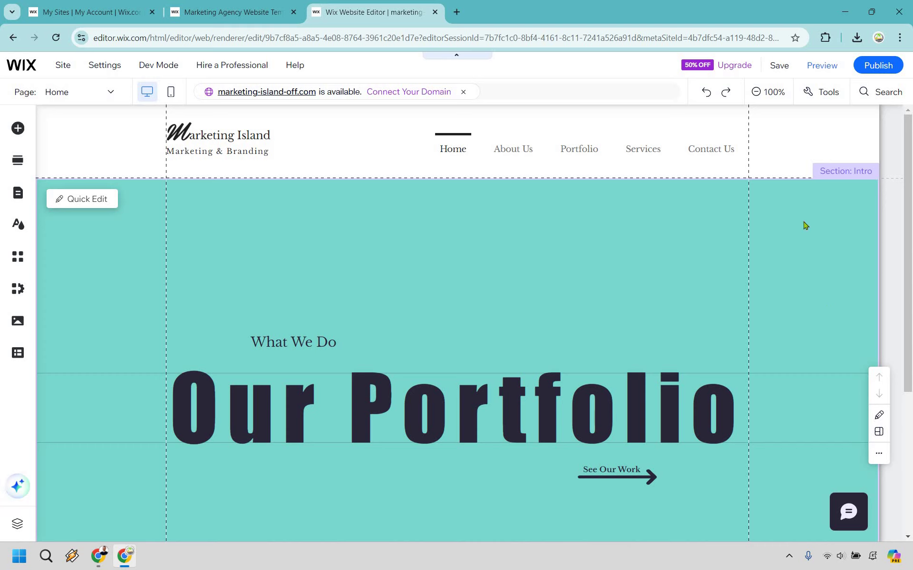
pyautogui.click(776, 71)
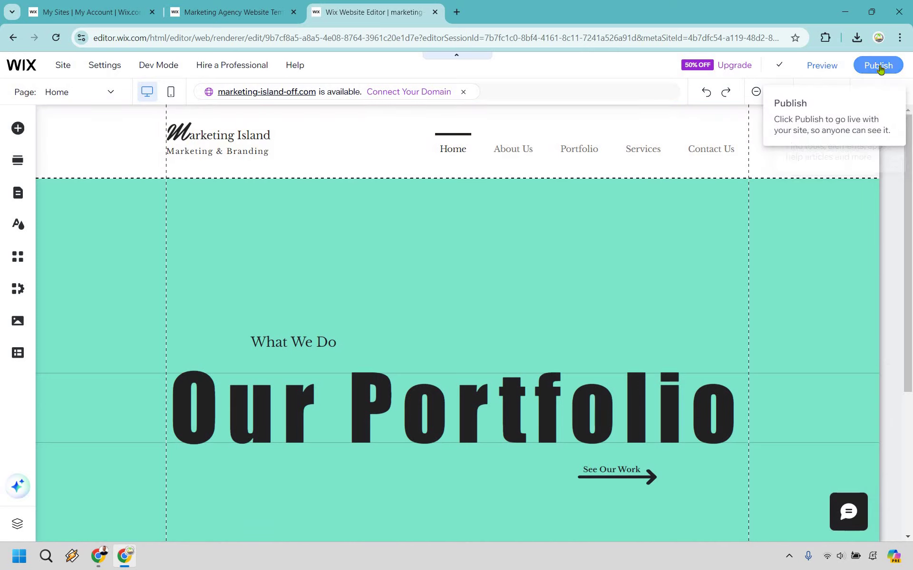
# Publish the site, view it live in a new tab, and browse the About Us page.
pyautogui.click(879, 69)
pyautogui.click(538, 254)
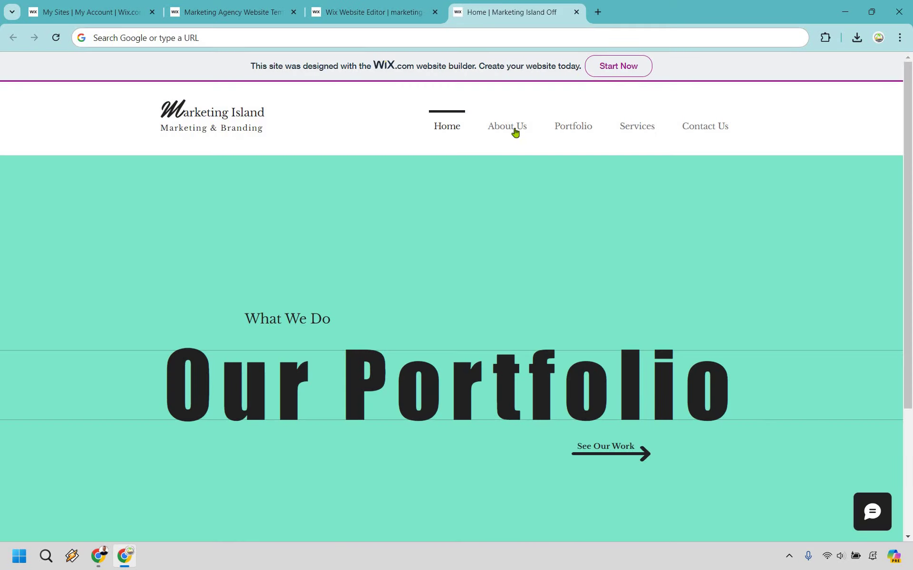
pyautogui.click(515, 132)
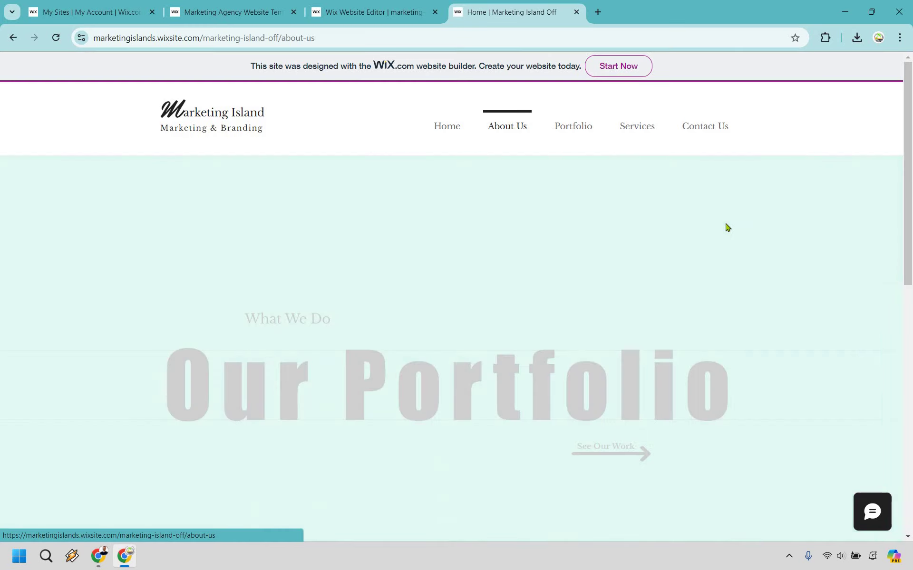
pyautogui.scroll(-10, 730, 227)
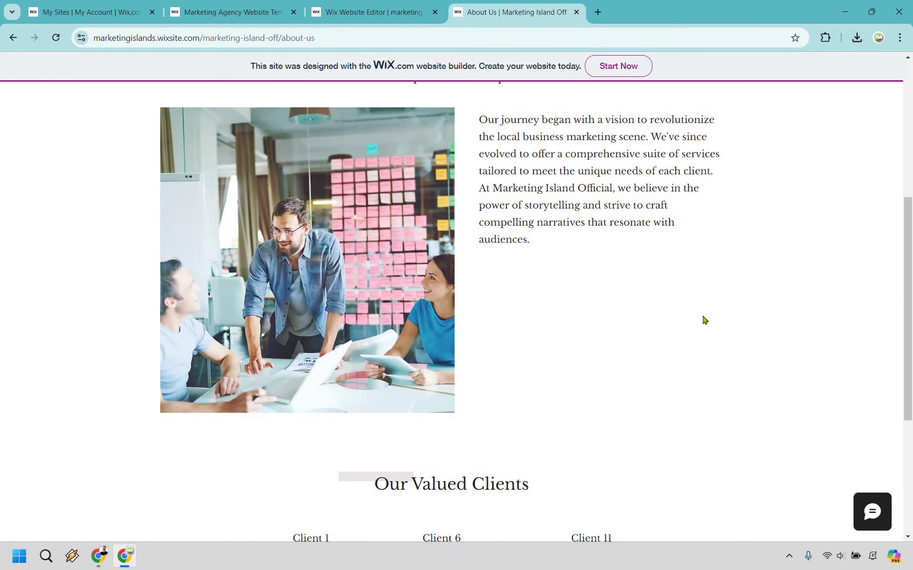
pyautogui.scroll(10, 674, 346)
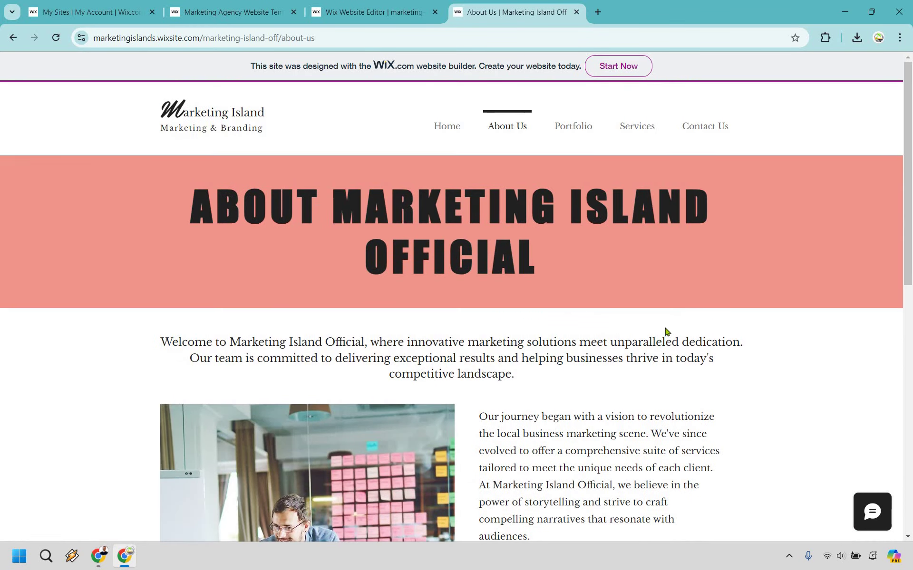
# Browse the live Portfolio and Services pages, then return to Home.
pyautogui.click(575, 136)
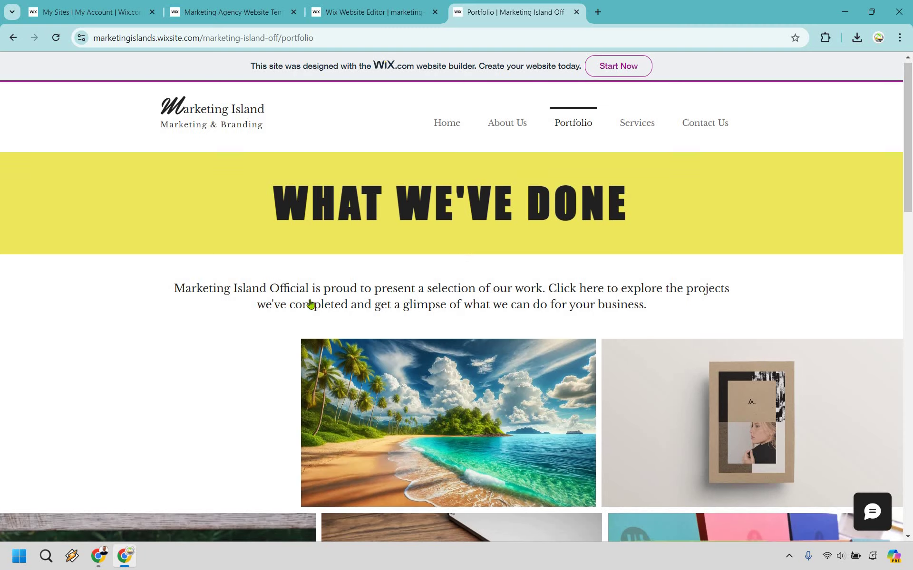
pyautogui.scroll(-3, 542, 266)
pyautogui.scroll(-15, 642, 359)
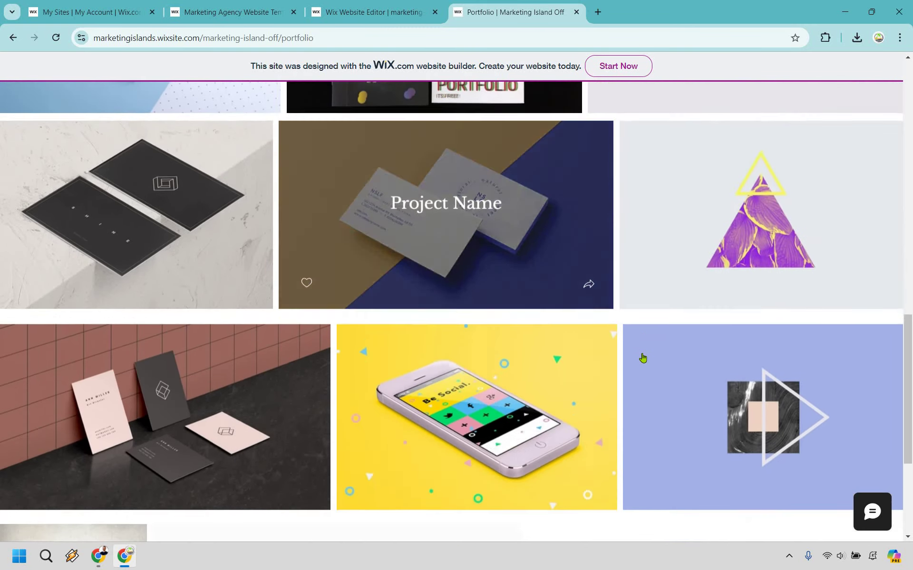
pyautogui.scroll(9, 642, 358)
pyautogui.scroll(9, 642, 357)
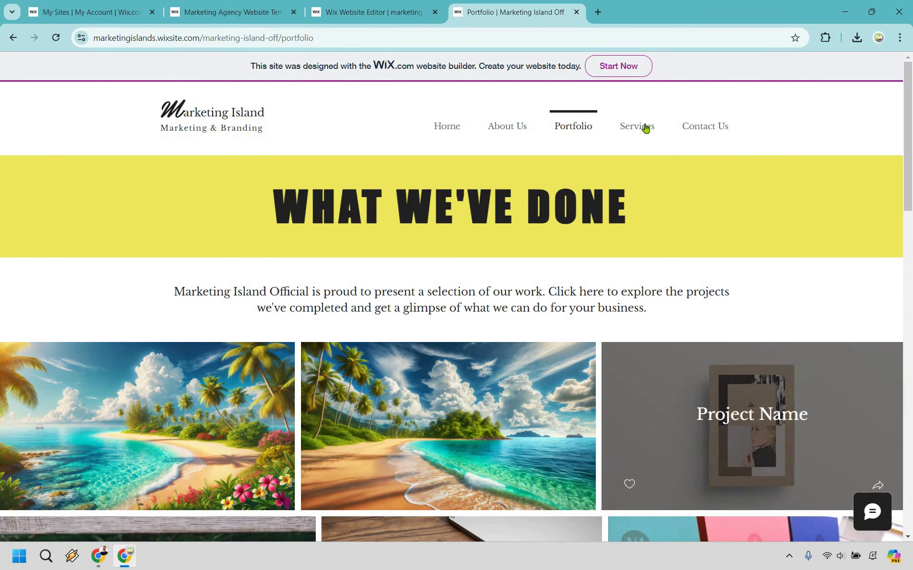
pyautogui.click(644, 129)
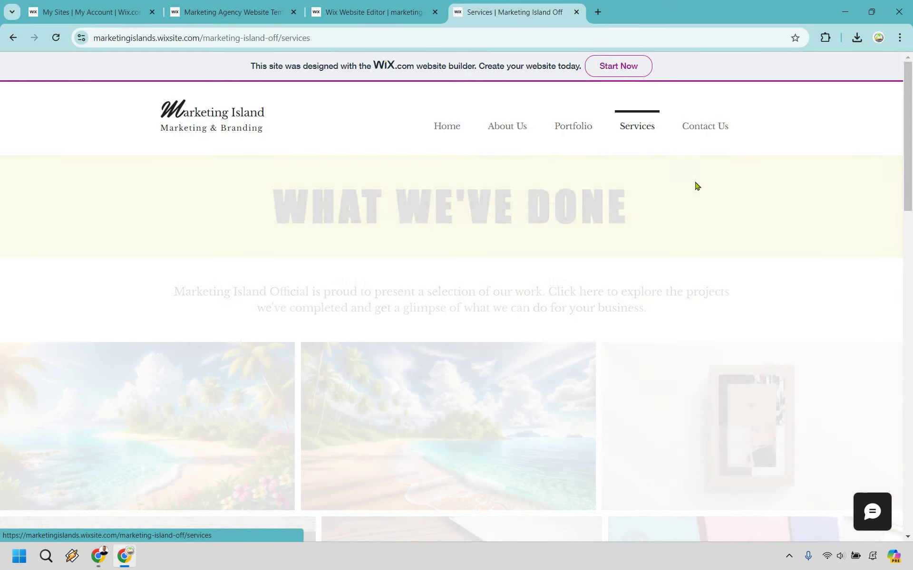
pyautogui.scroll(-4, 484, 398)
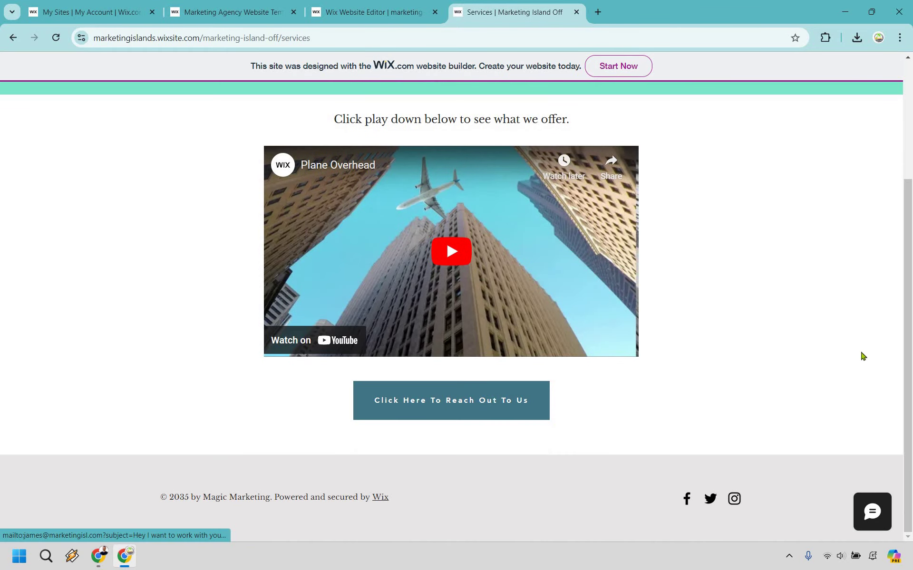
pyautogui.scroll(4, 428, 138)
pyautogui.click(442, 127)
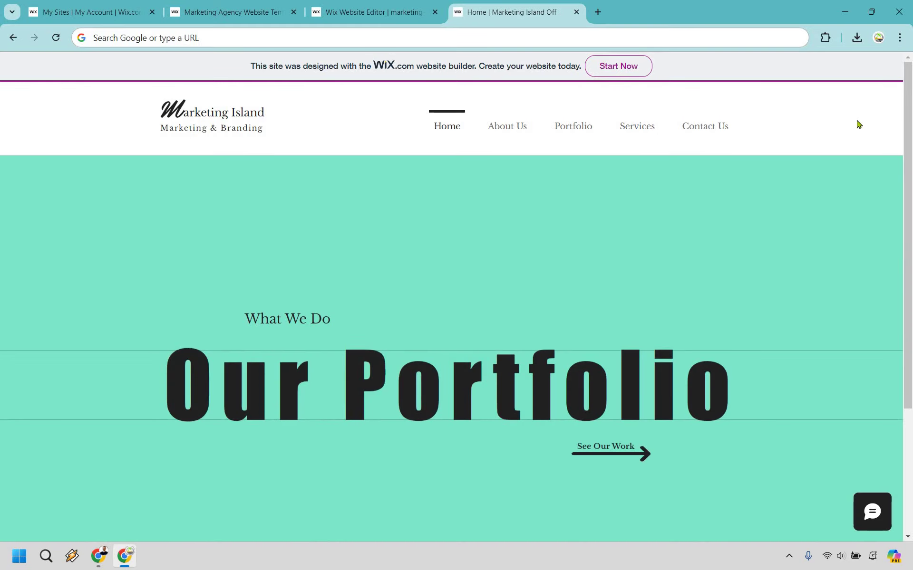